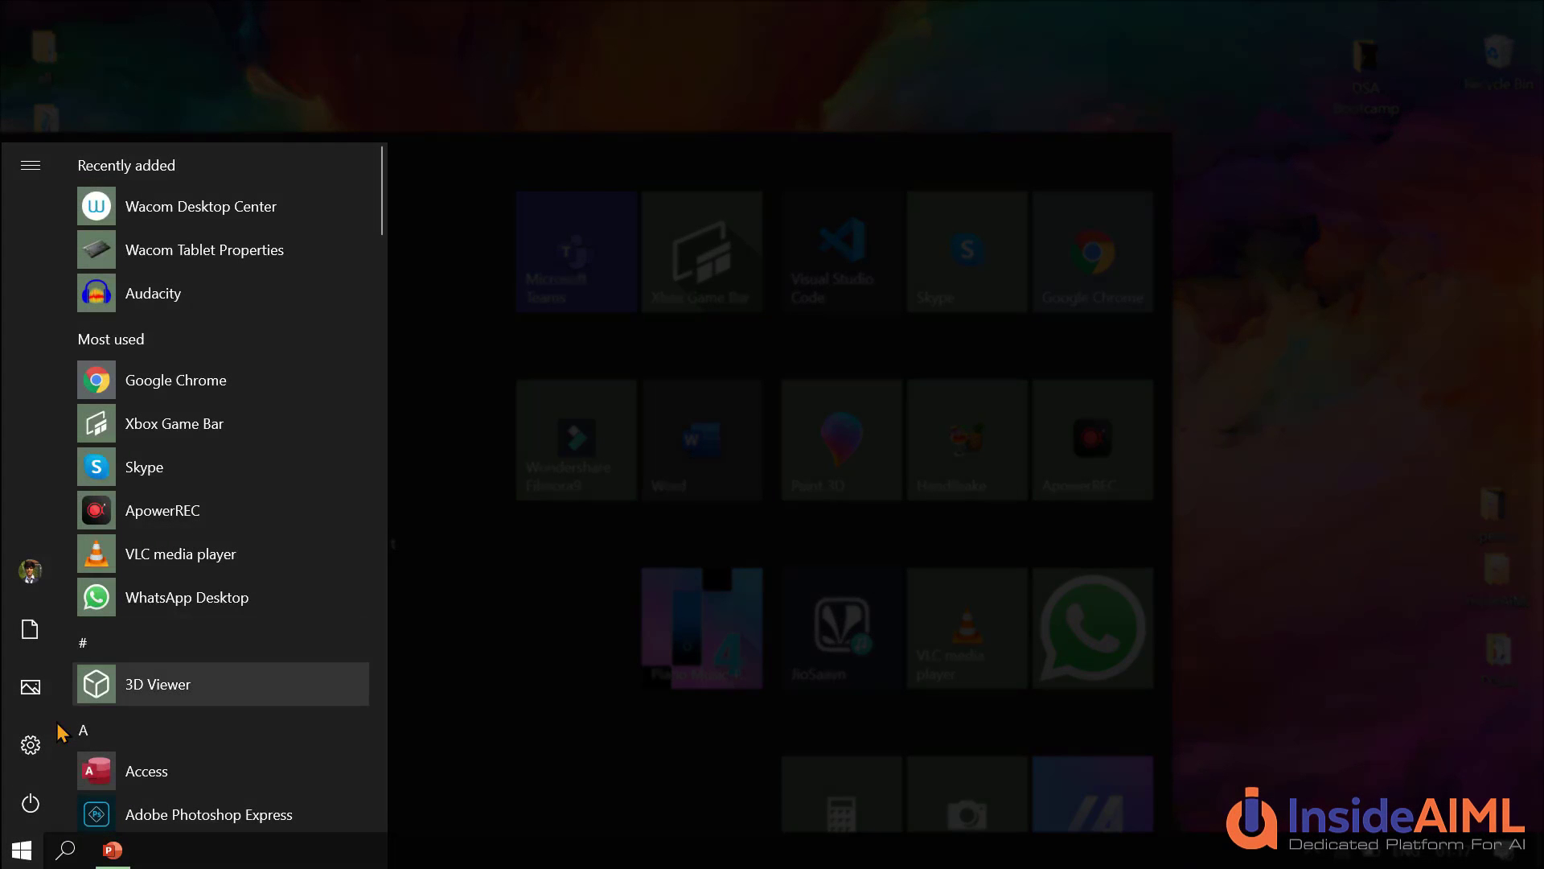
key("Up")
key("Up")
key("Up")
key("Up")
key("Up")
key("Up")
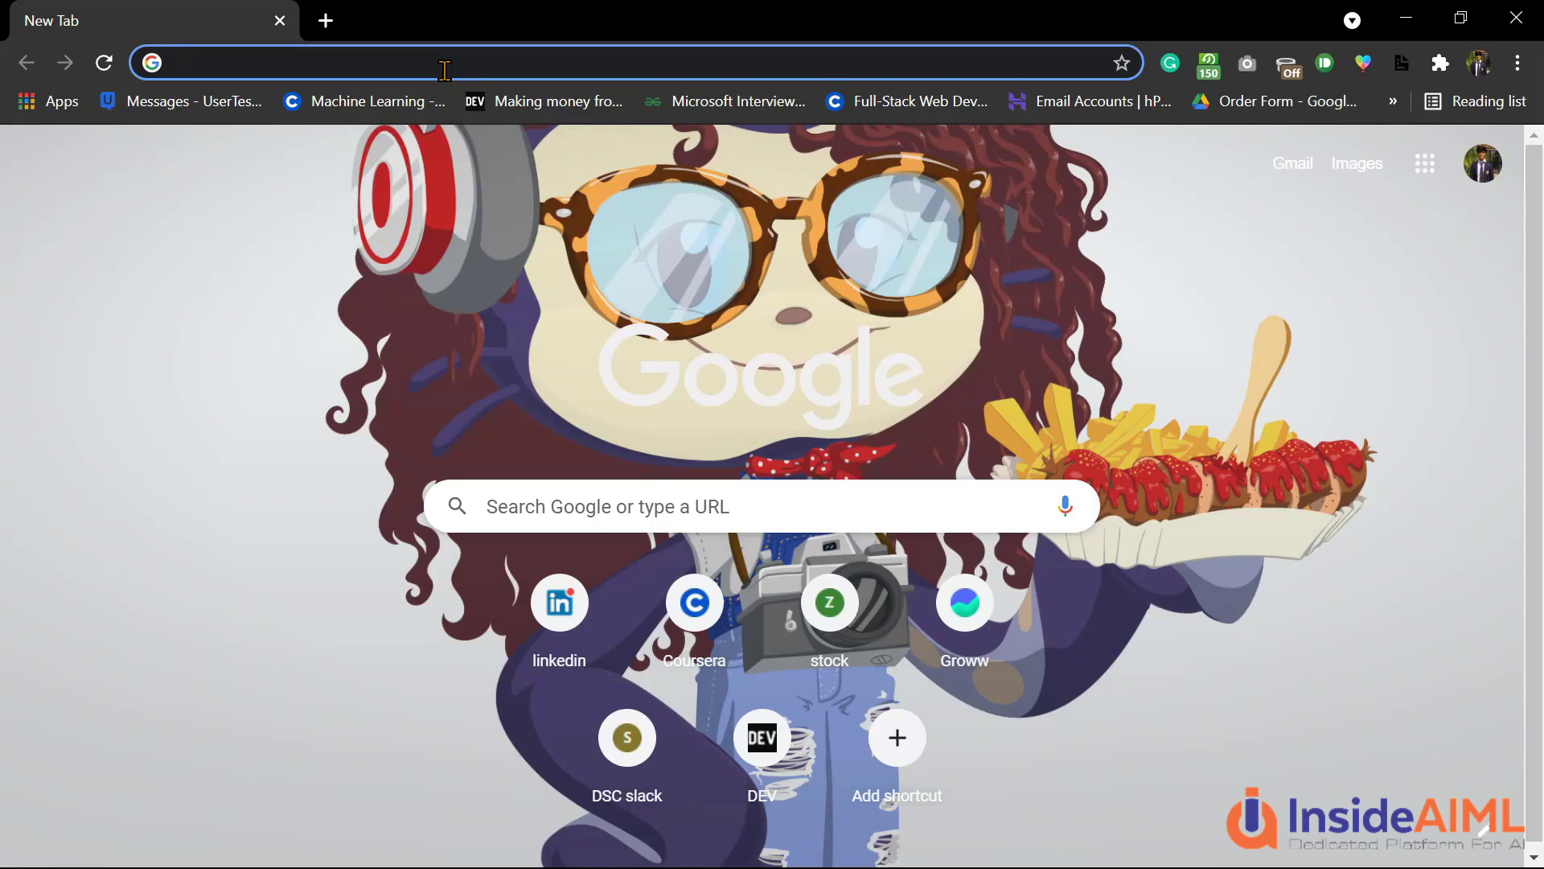
Step: Search the web for "dowload python"
type("dowload")
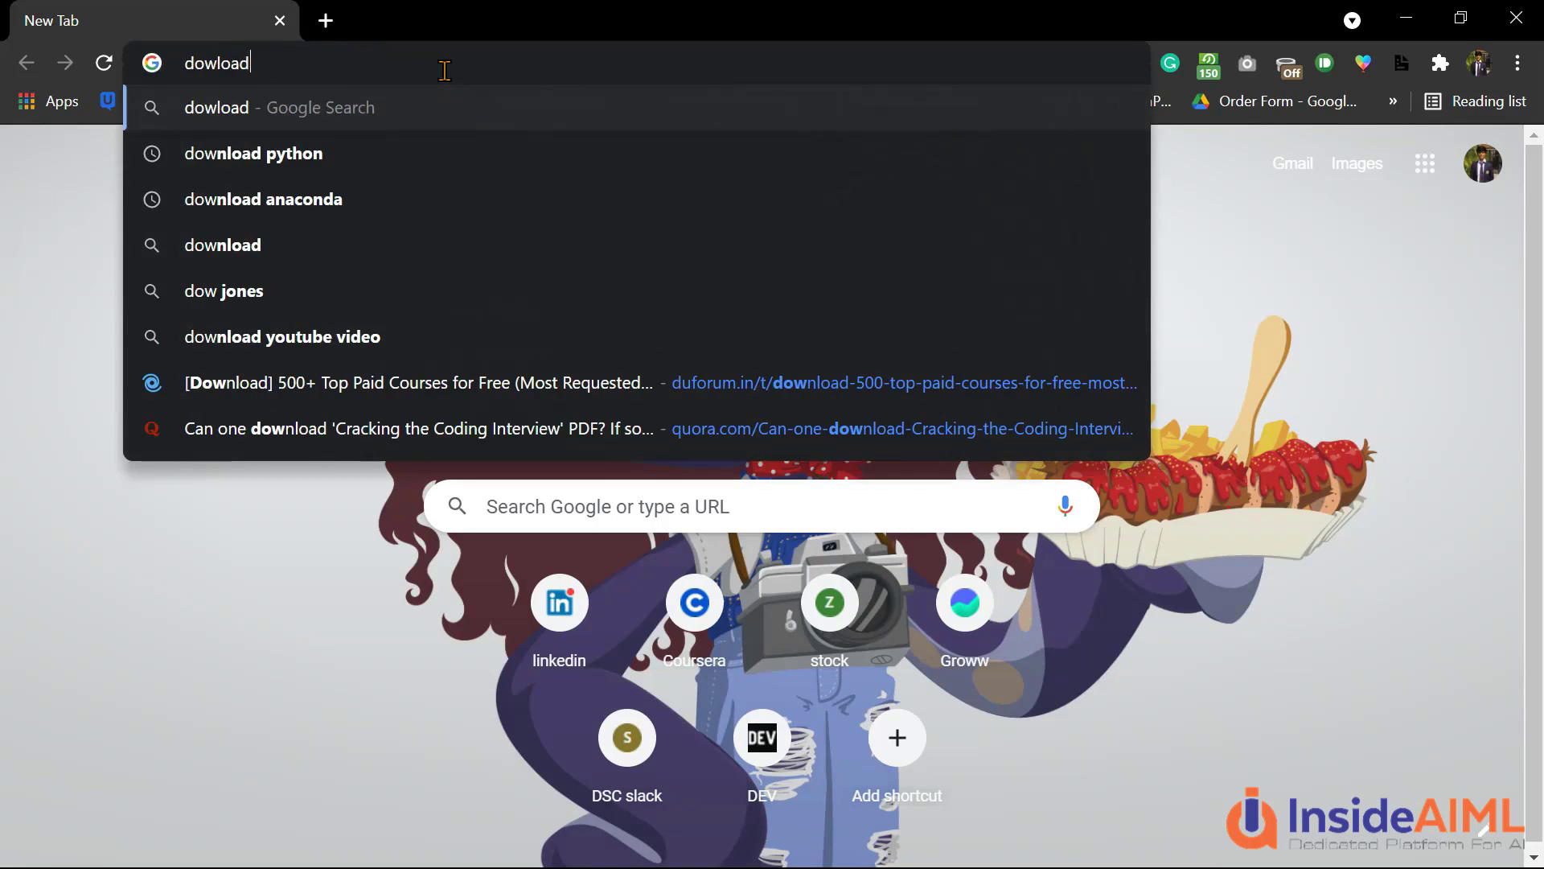
type(" python")
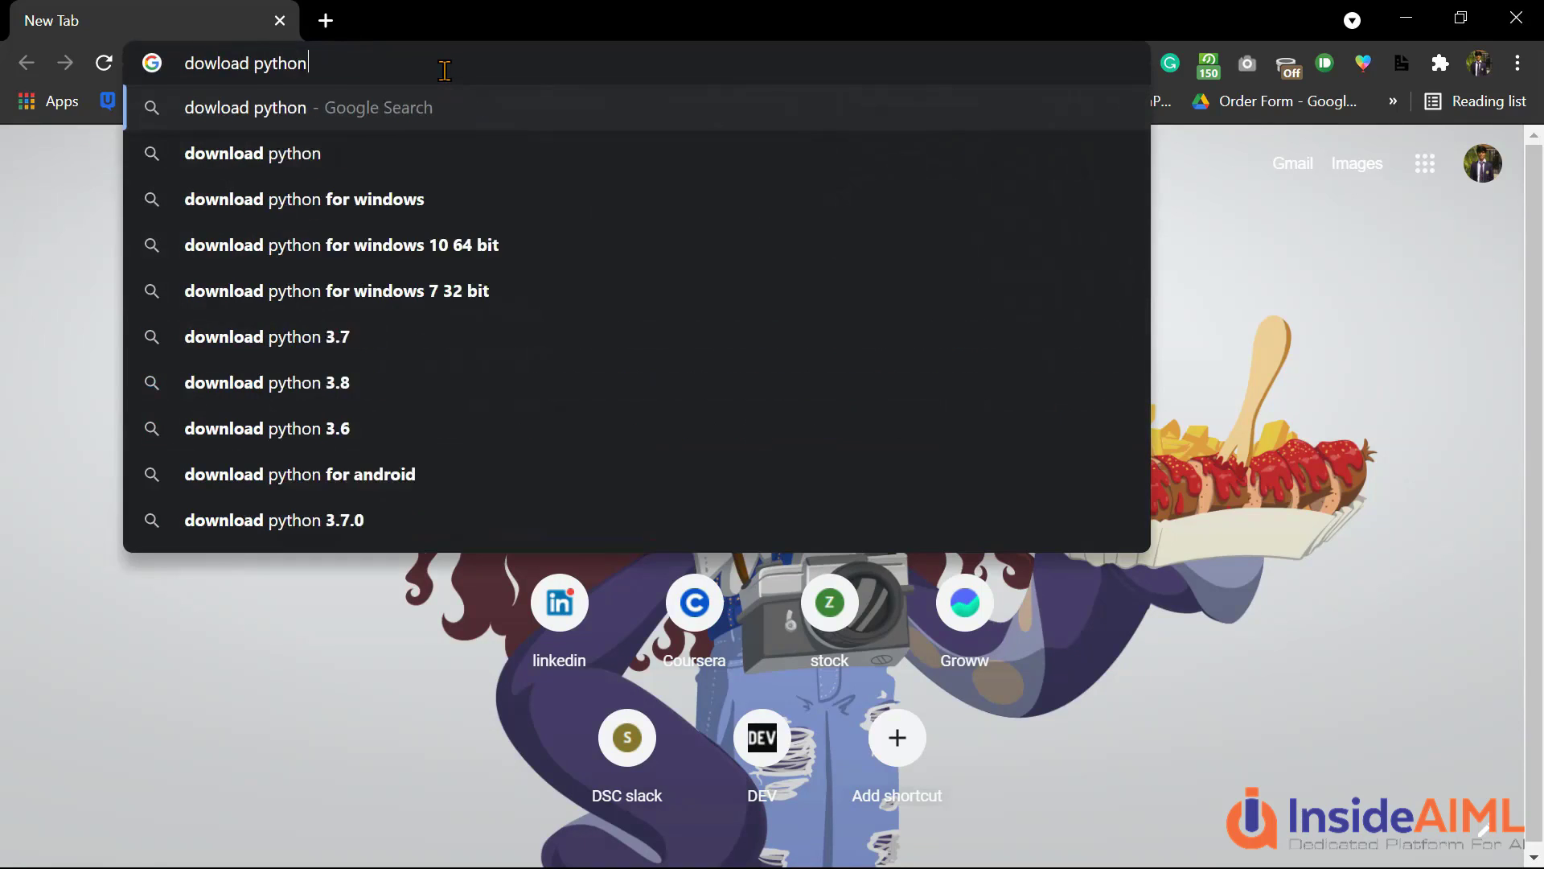
key("Return")
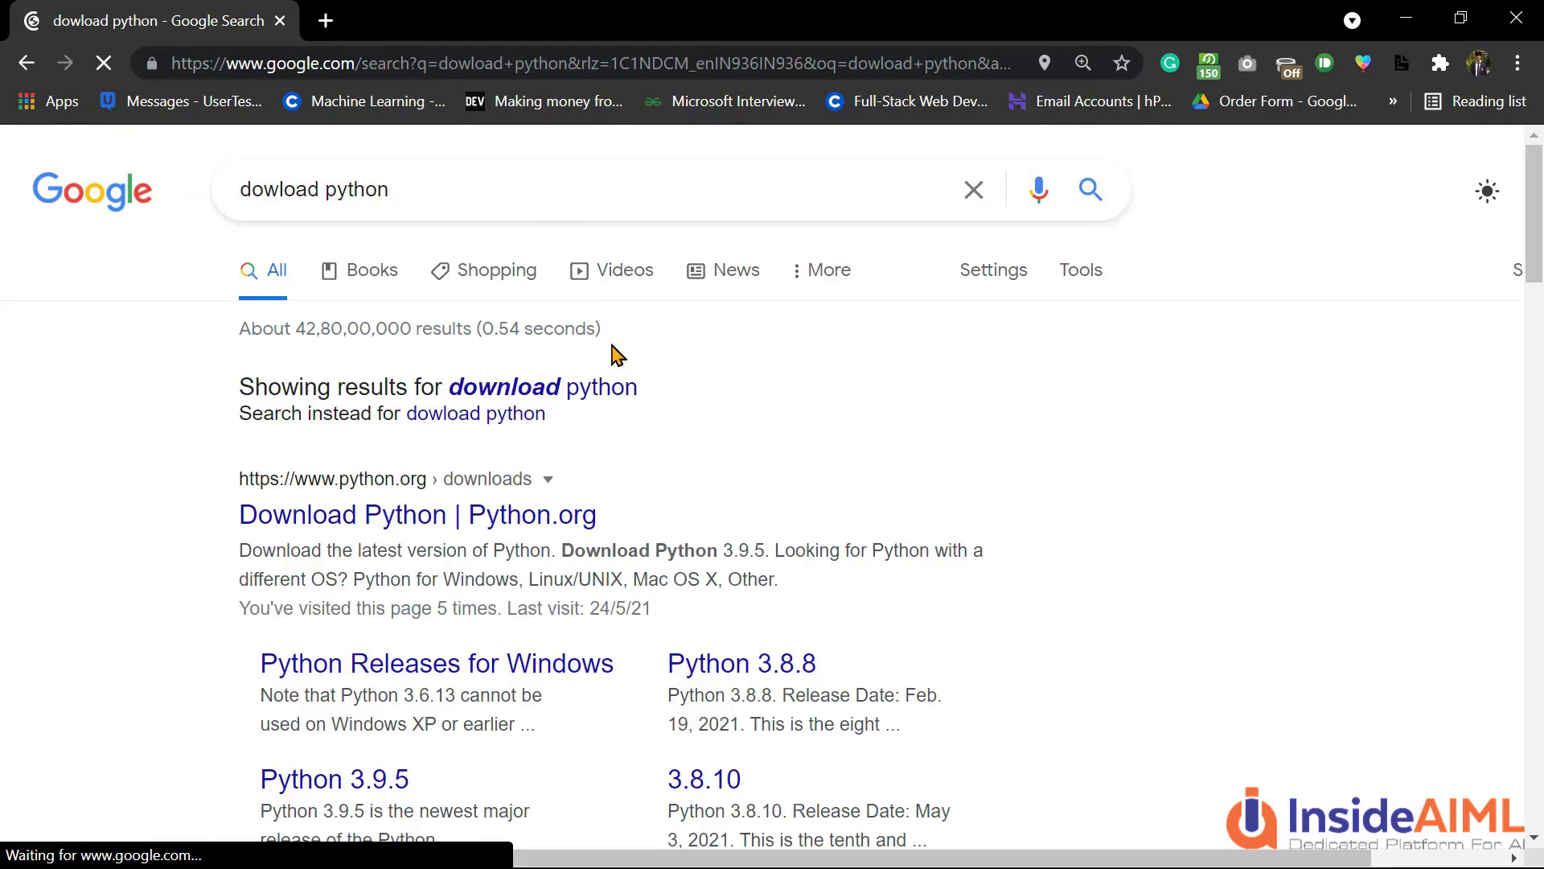
Step: Open the python.org page for release 3.7.10 from the search results
scroll(625, 396, "down", 1)
scroll(624, 396, "down", 1)
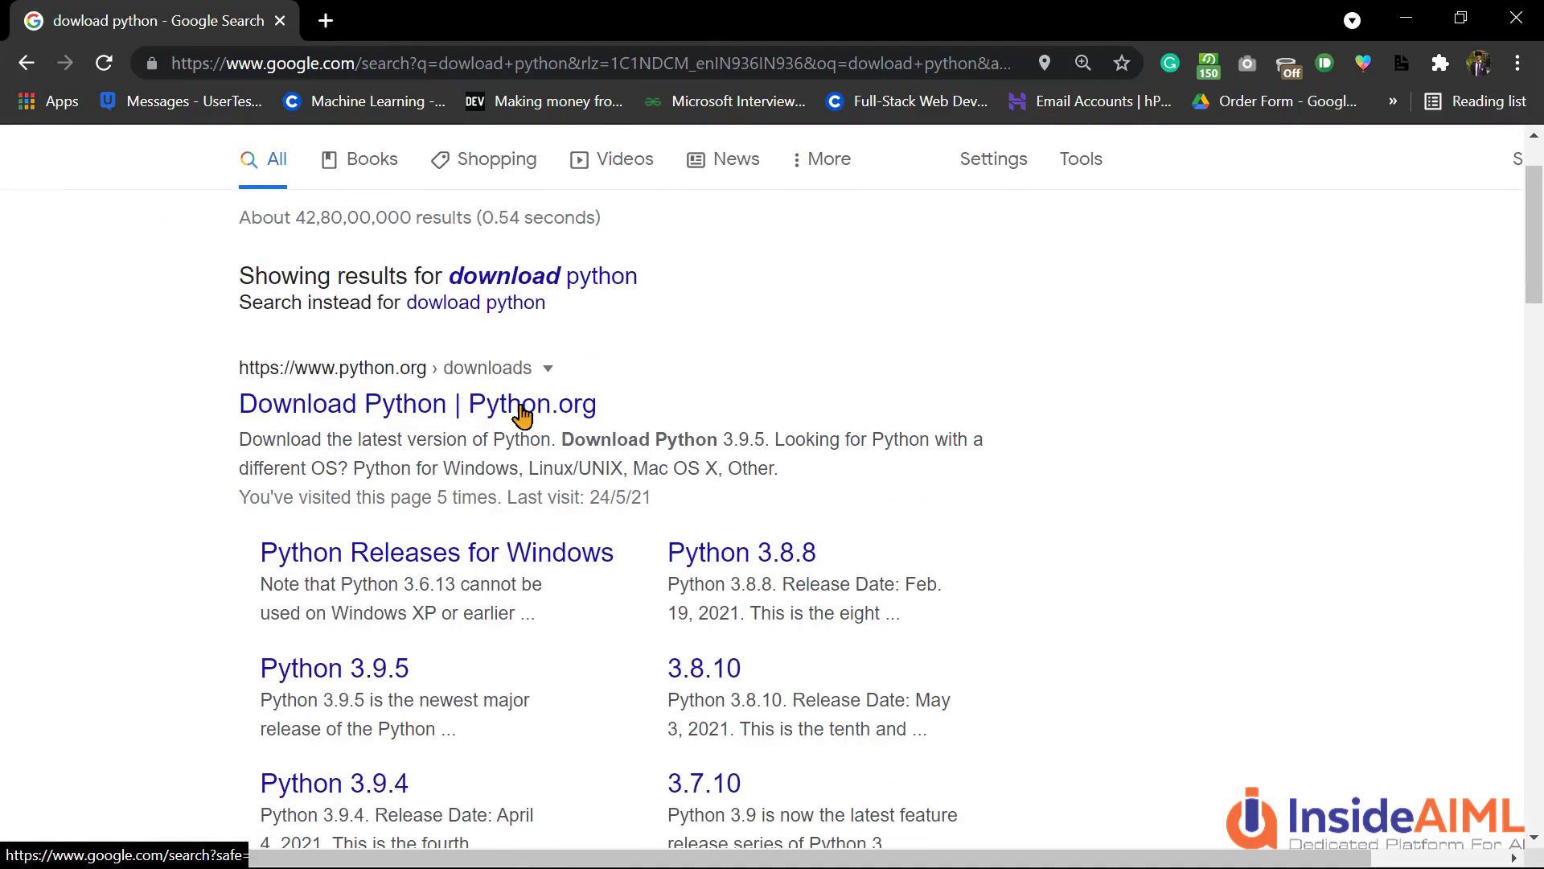
left_click(336, 382)
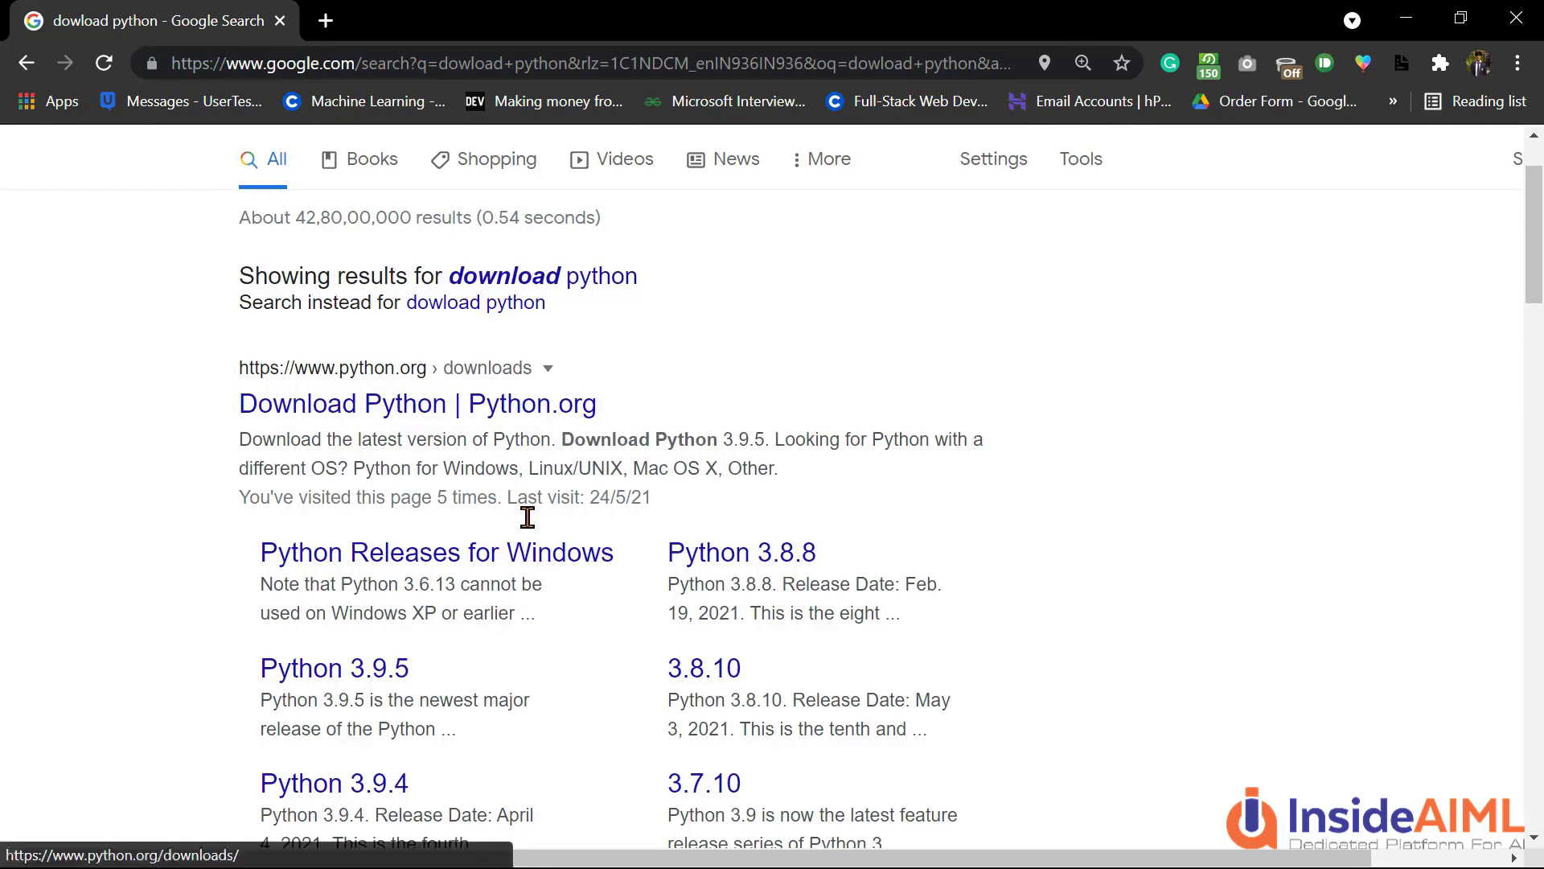
scroll(524, 518, "down", 2)
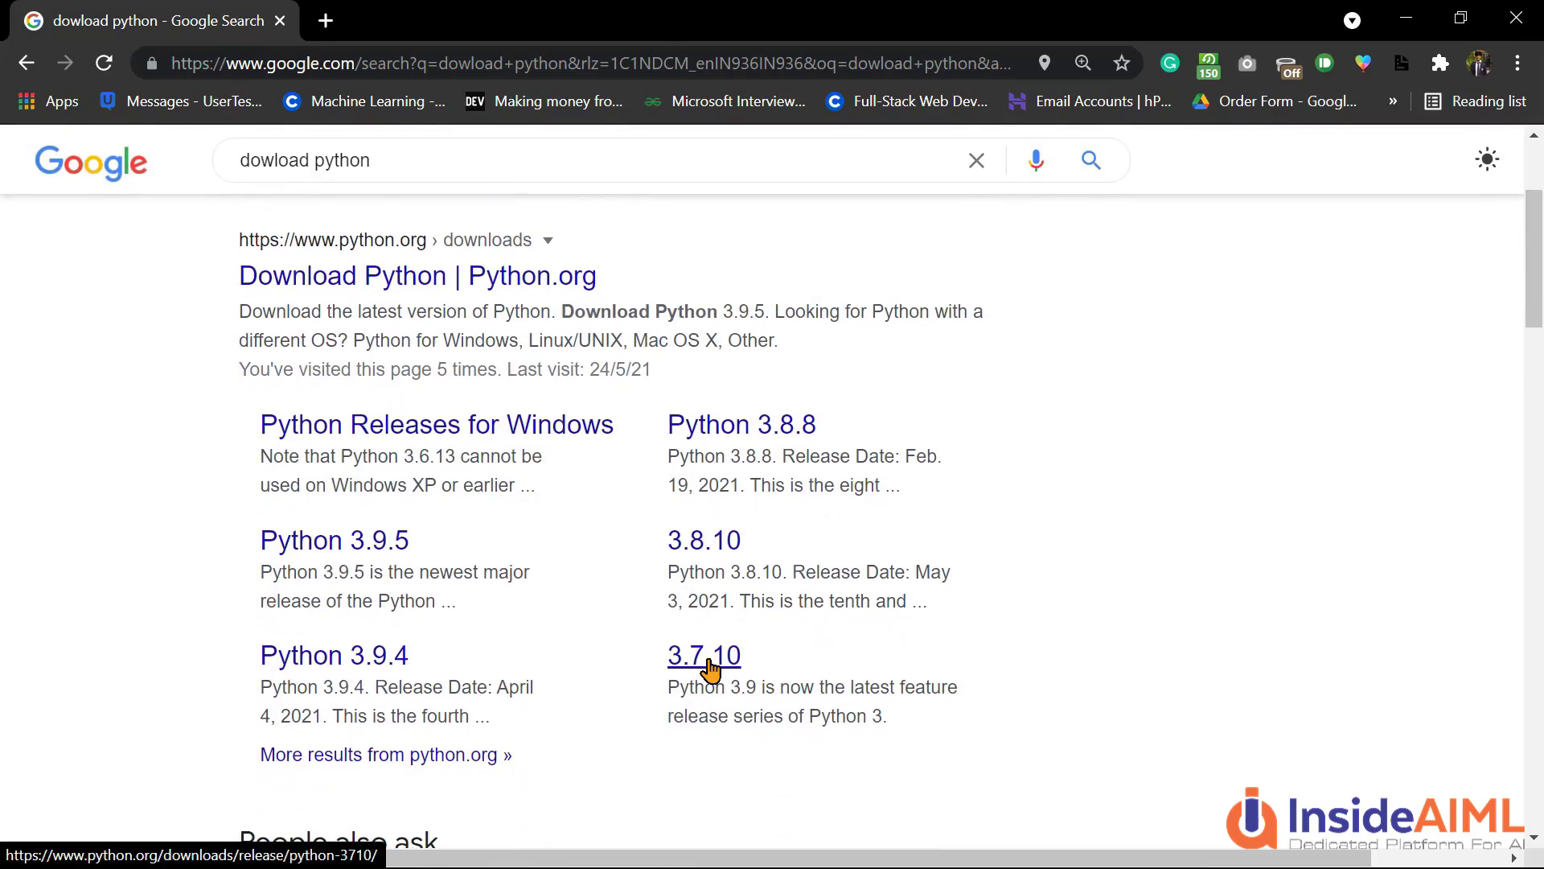
left_click(704, 656)
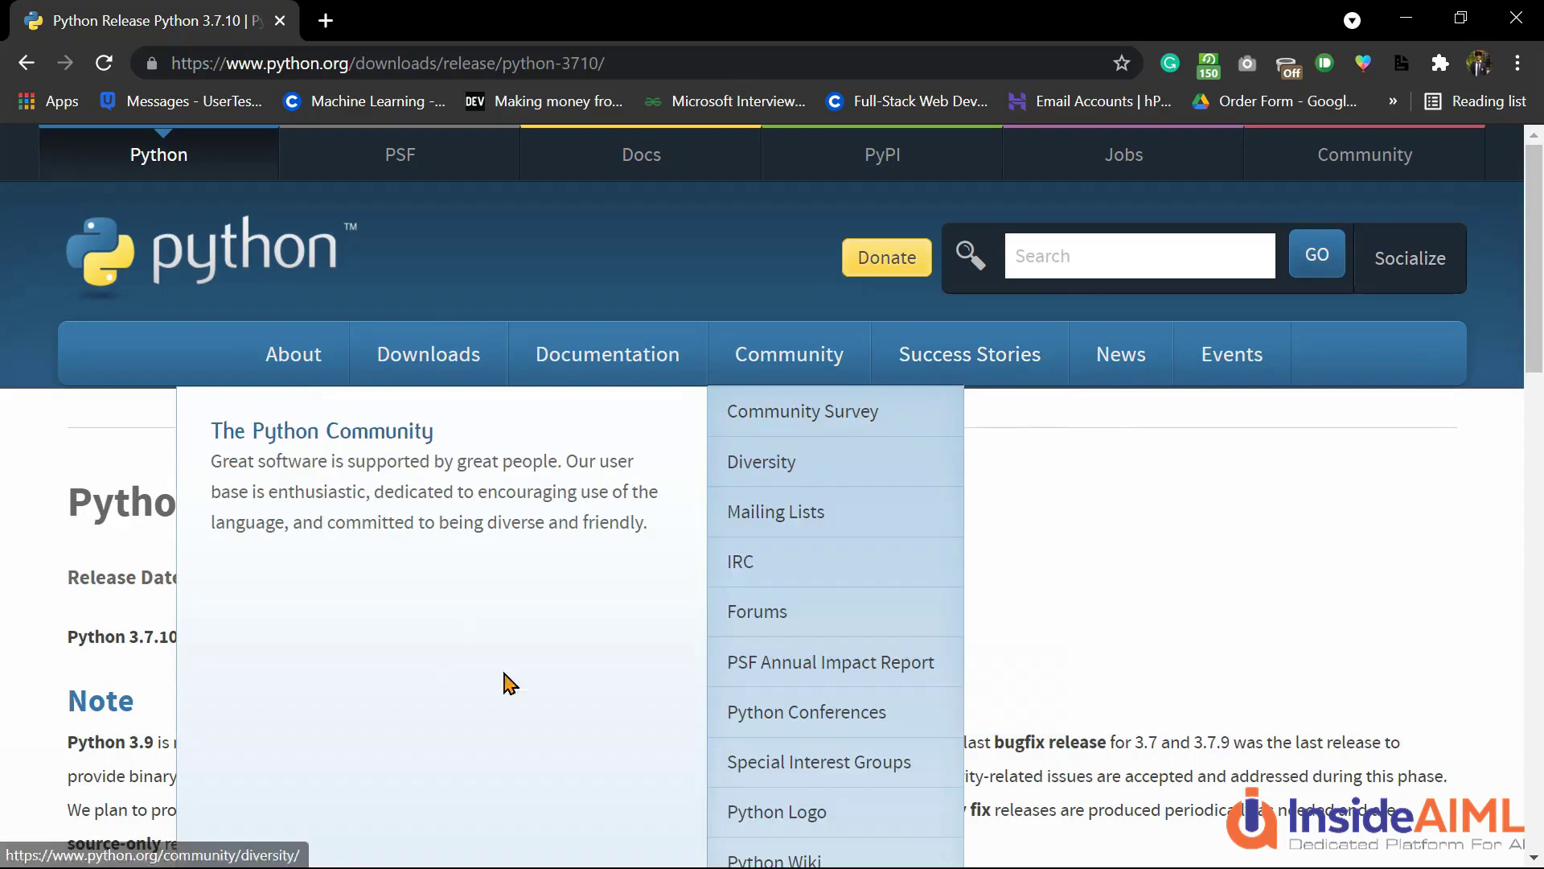
Step: Go to the Files list of the Python 3.7.10 release and choose the Gzipped source tarball
scroll(619, 728, "down", 4)
scroll(616, 726, "down", 4)
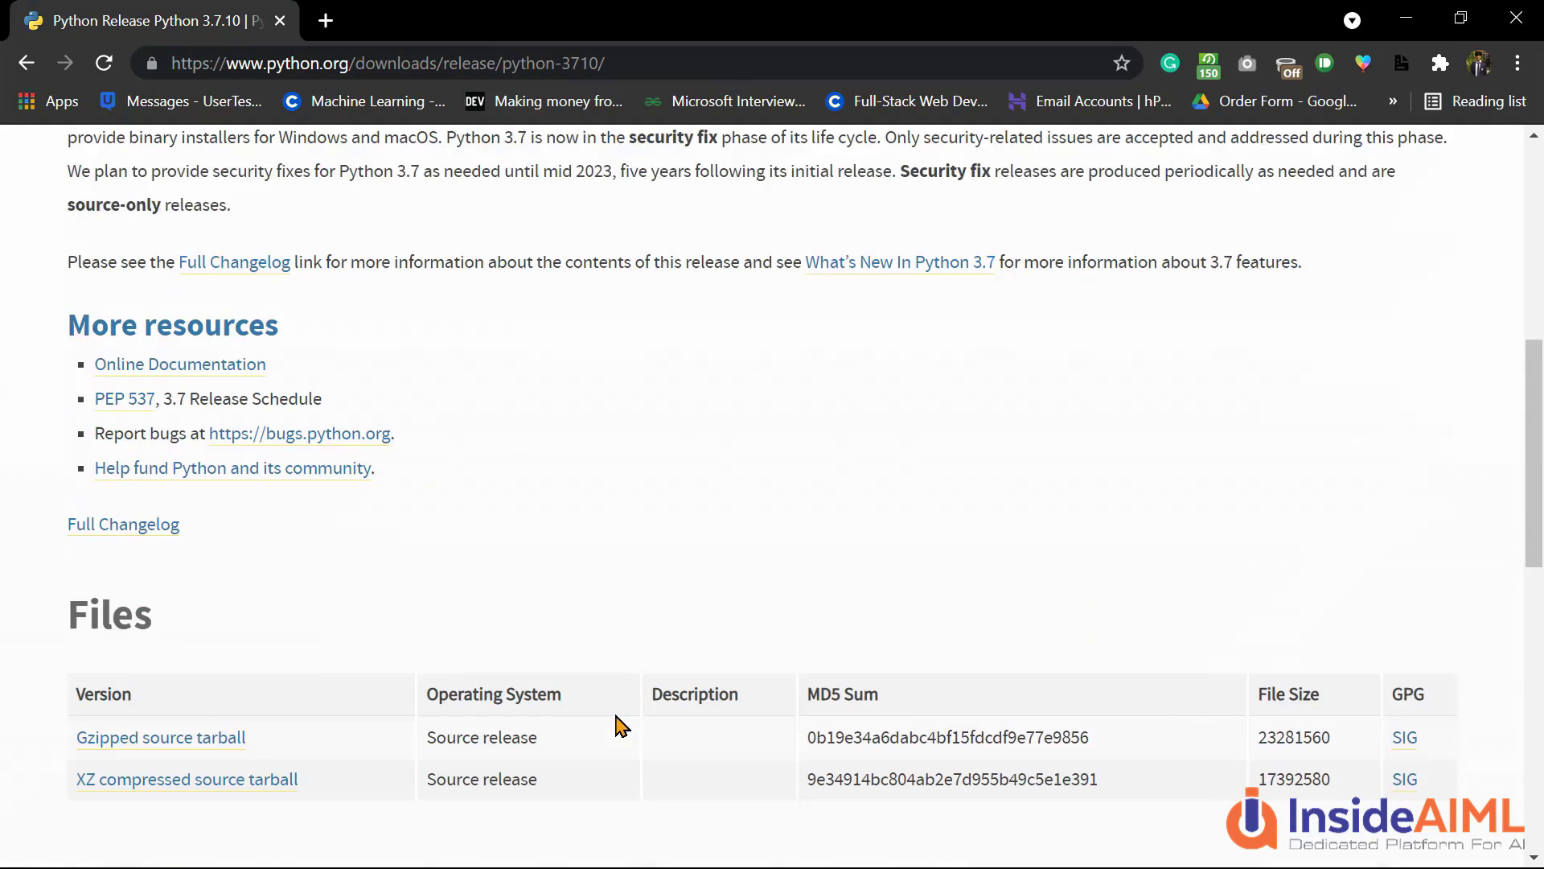
scroll(727, 679, "up", 5)
scroll(728, 683, "down", 5)
scroll(728, 682, "down", 3)
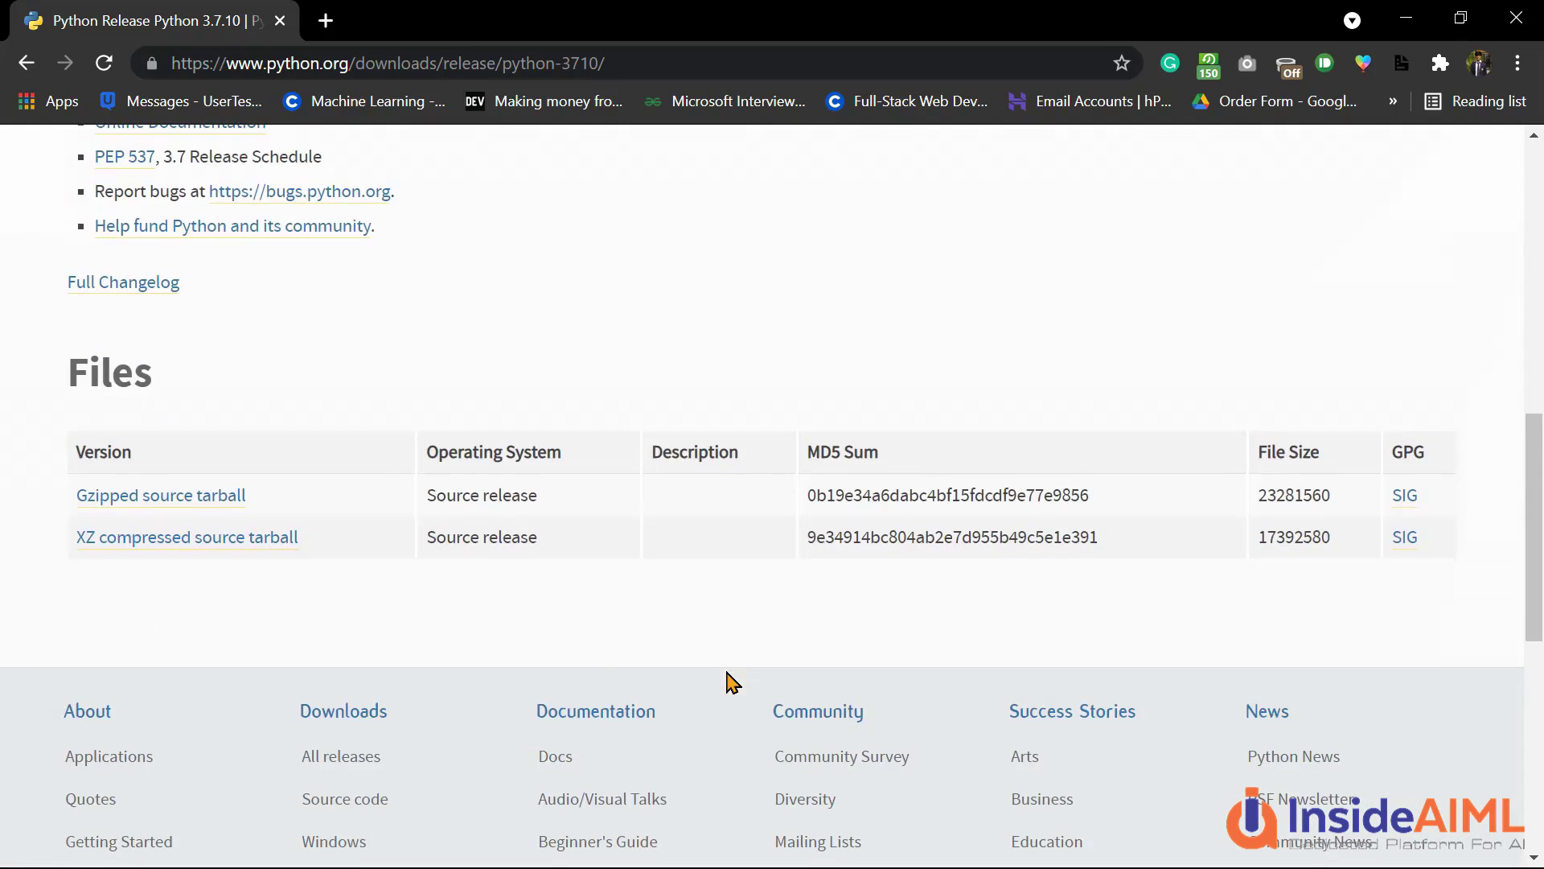
left_click(220, 499)
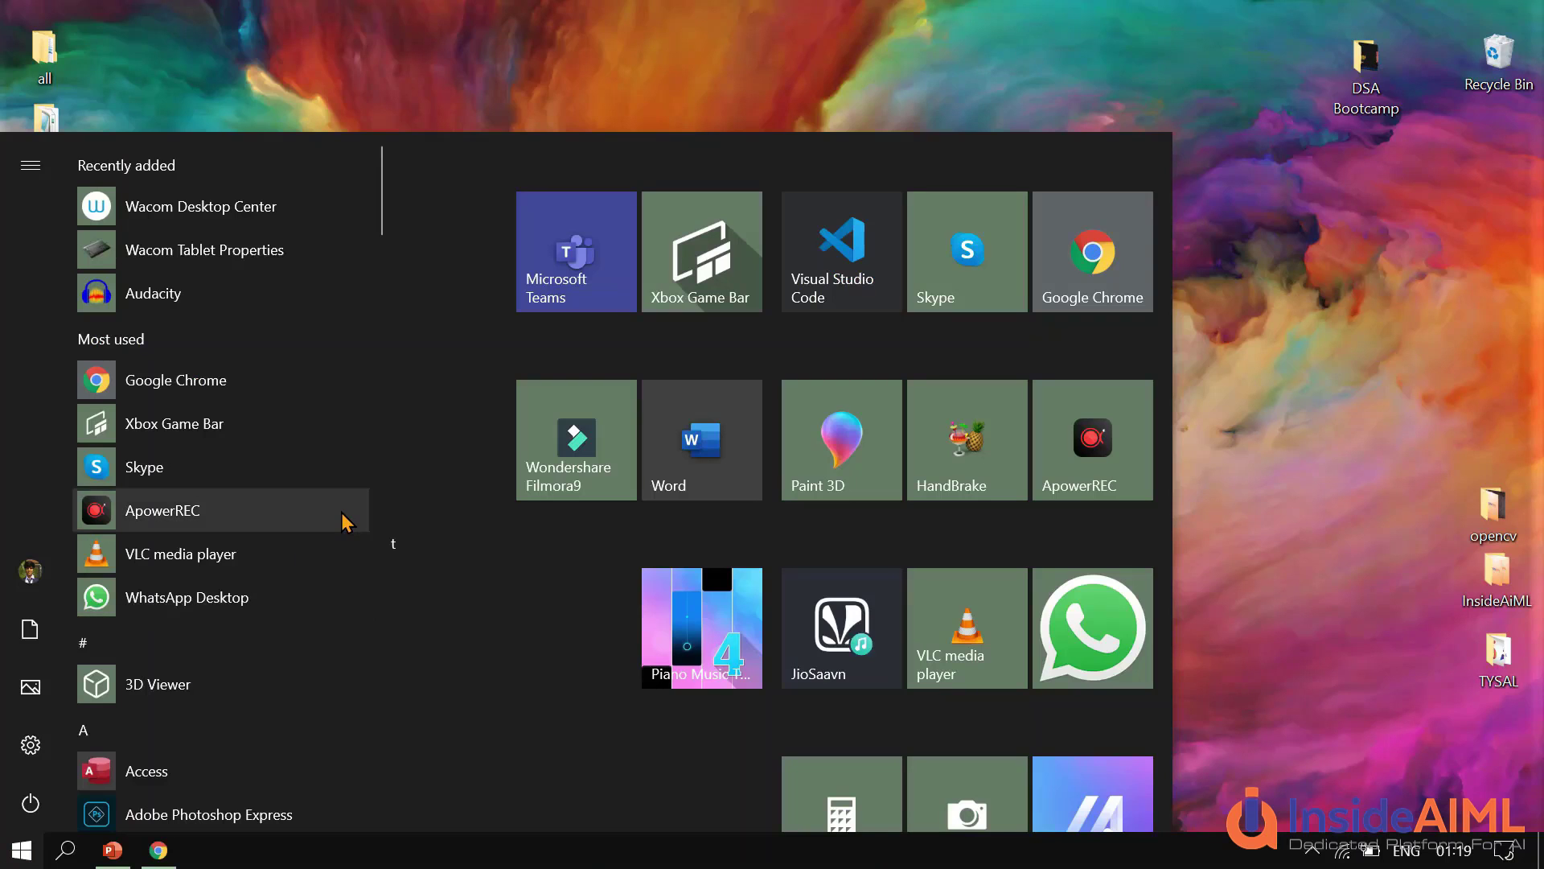
Step: Search the computer for "python" to check the installed Python apps, and close the search
scroll(345, 515, "down", 2)
type("p")
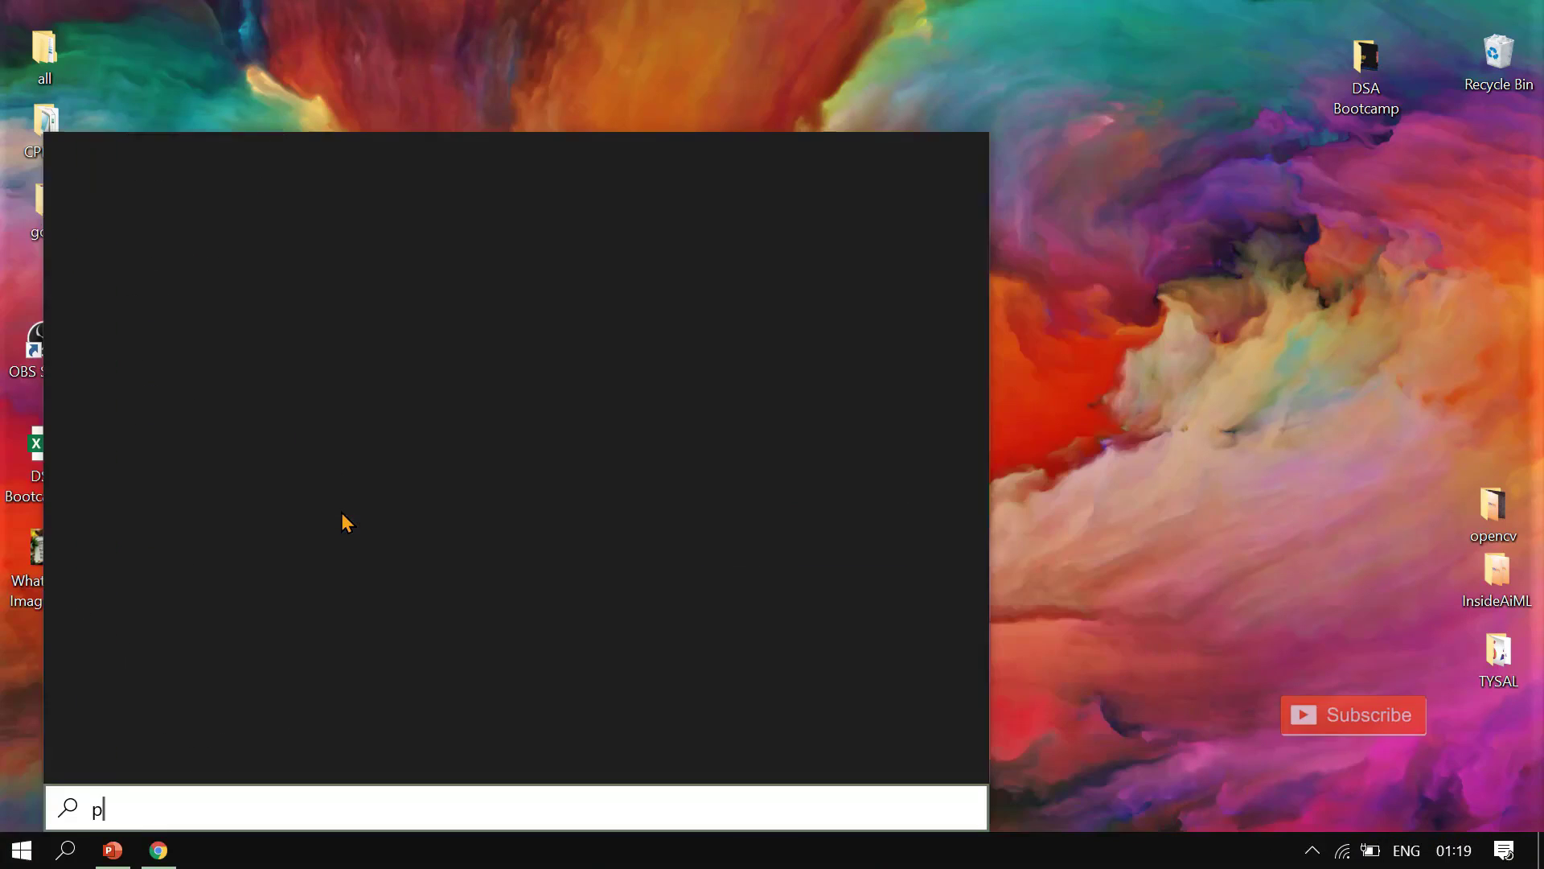
type("ython")
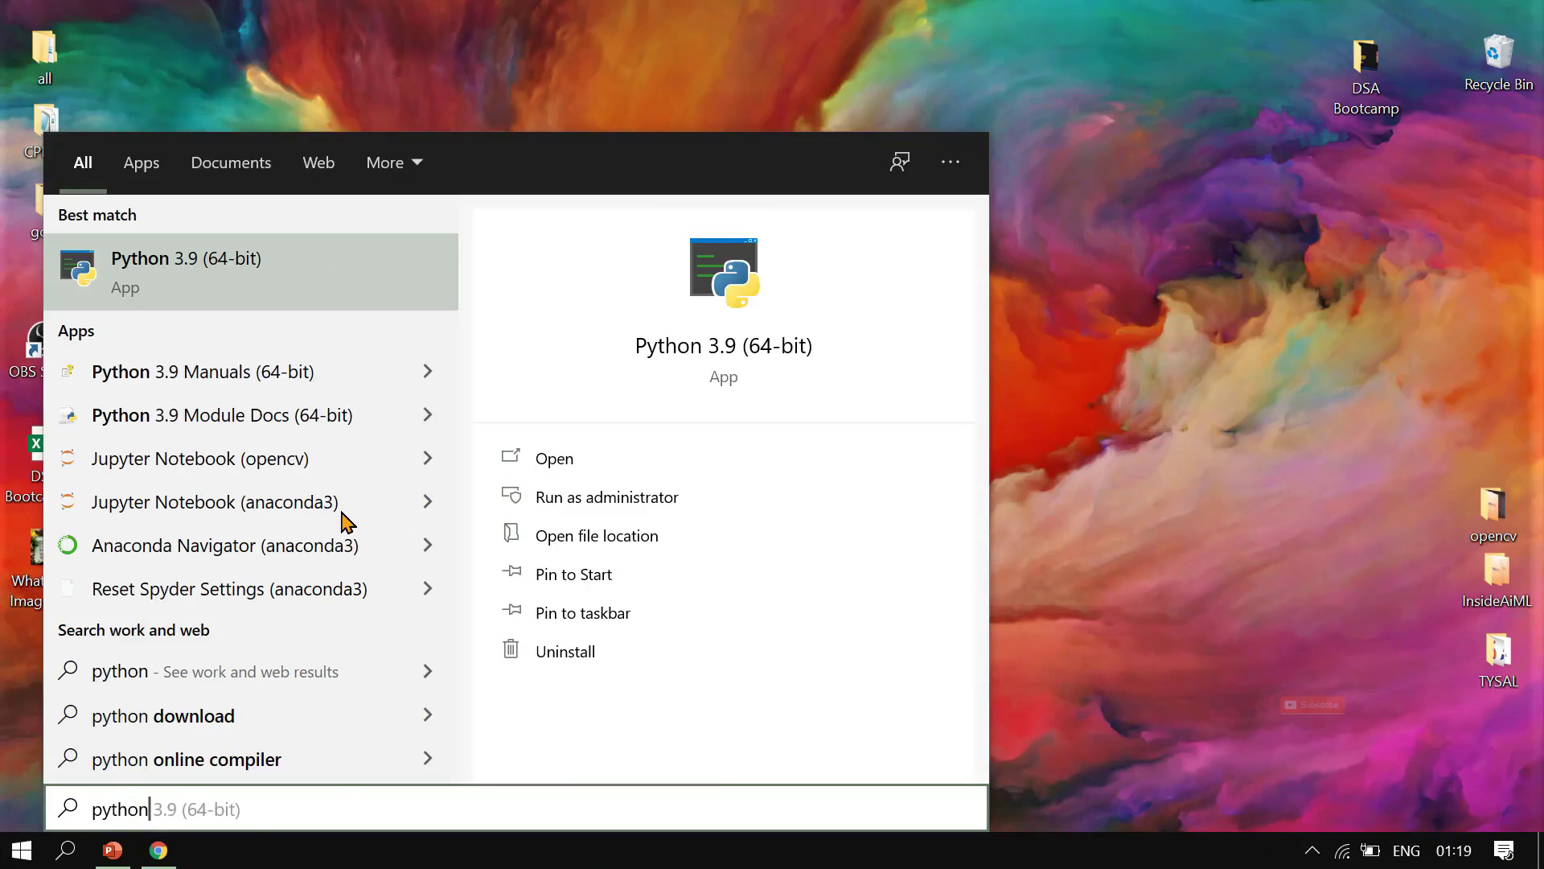
scroll(281, 555, "down", 1)
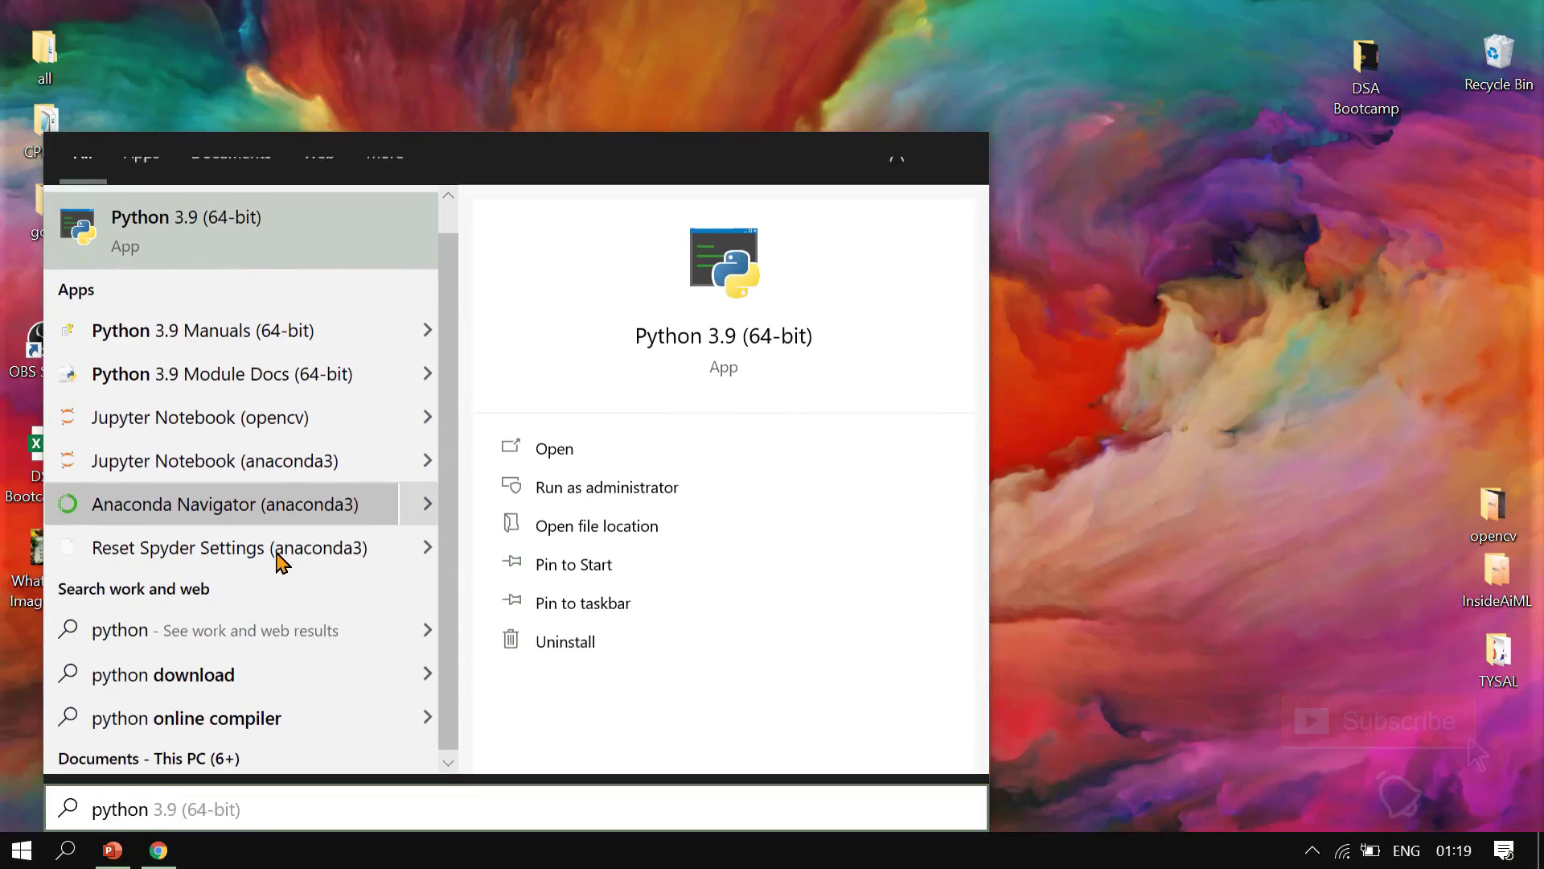
left_click(68, 851)
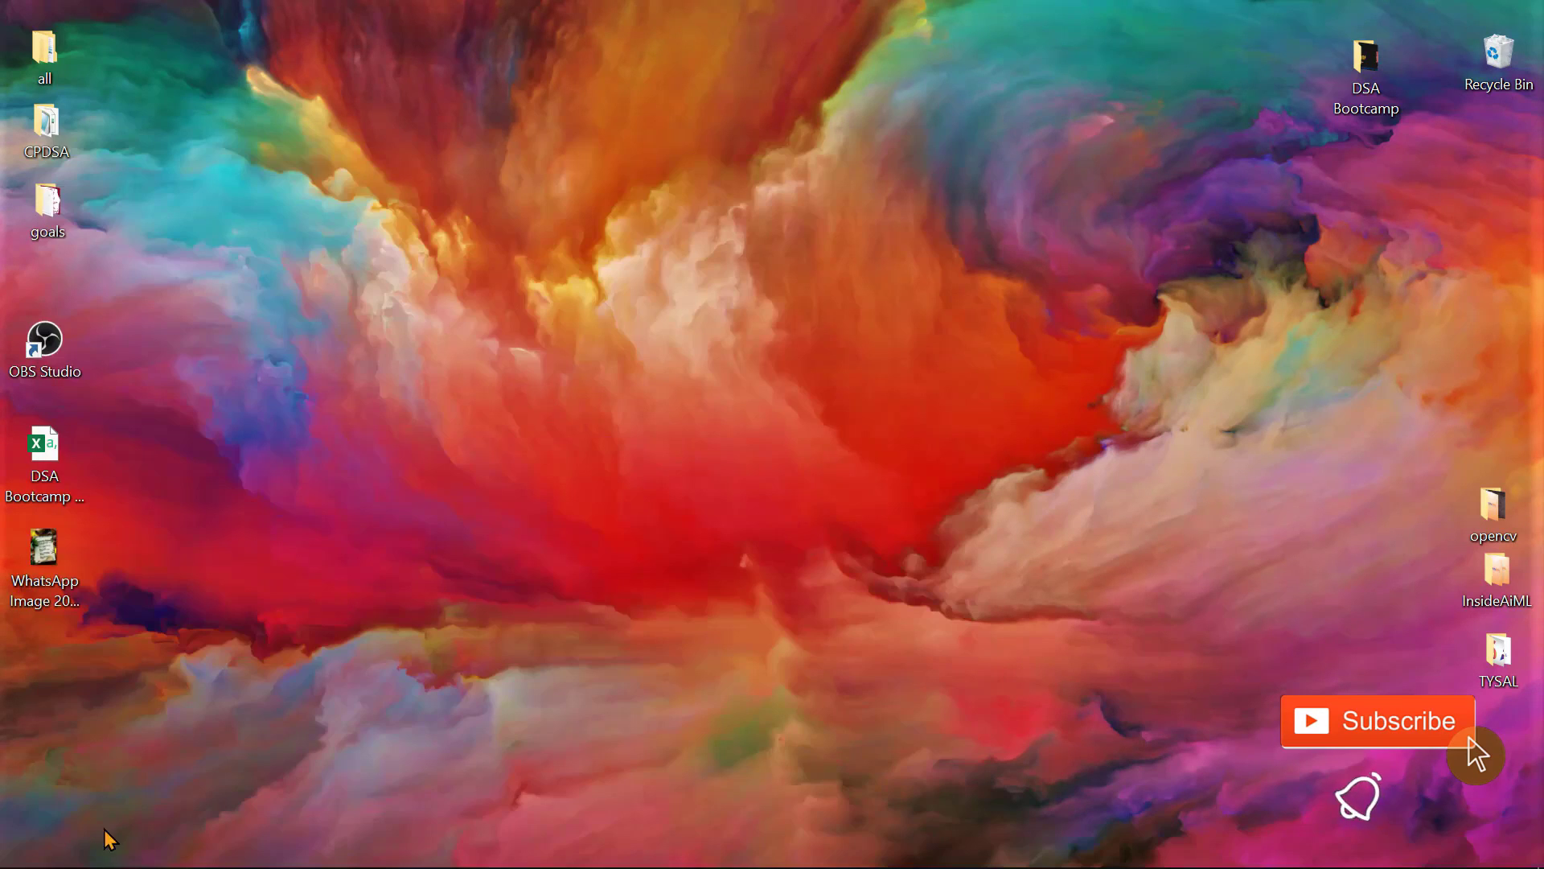
Step: Open the Windows Command Prompt and start the Python interpreter with the command python
left_click(22, 851)
type("cmd")
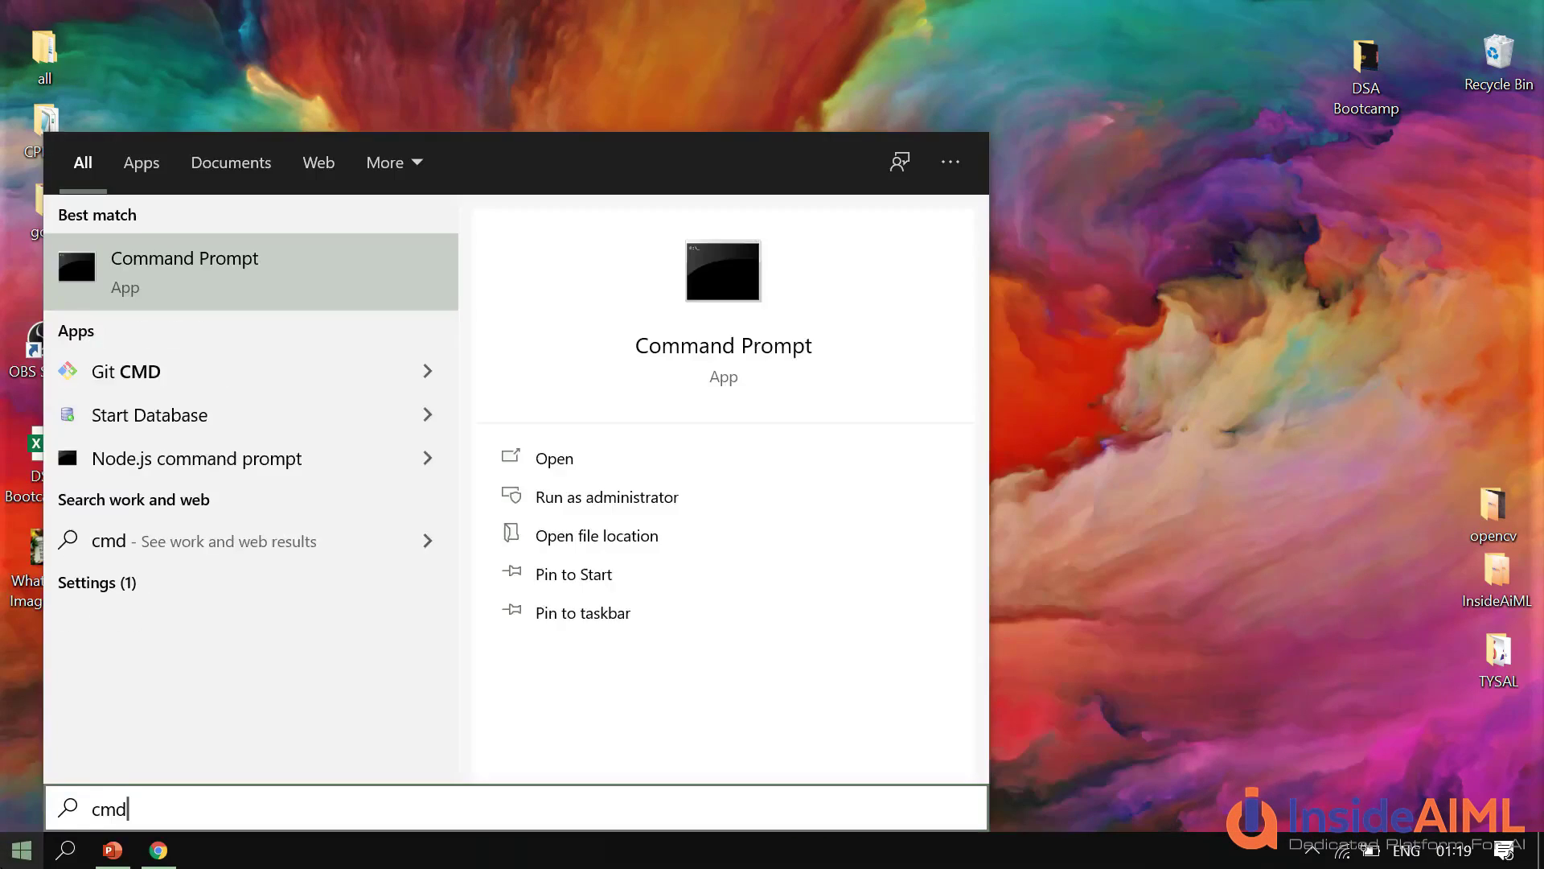
key("Return")
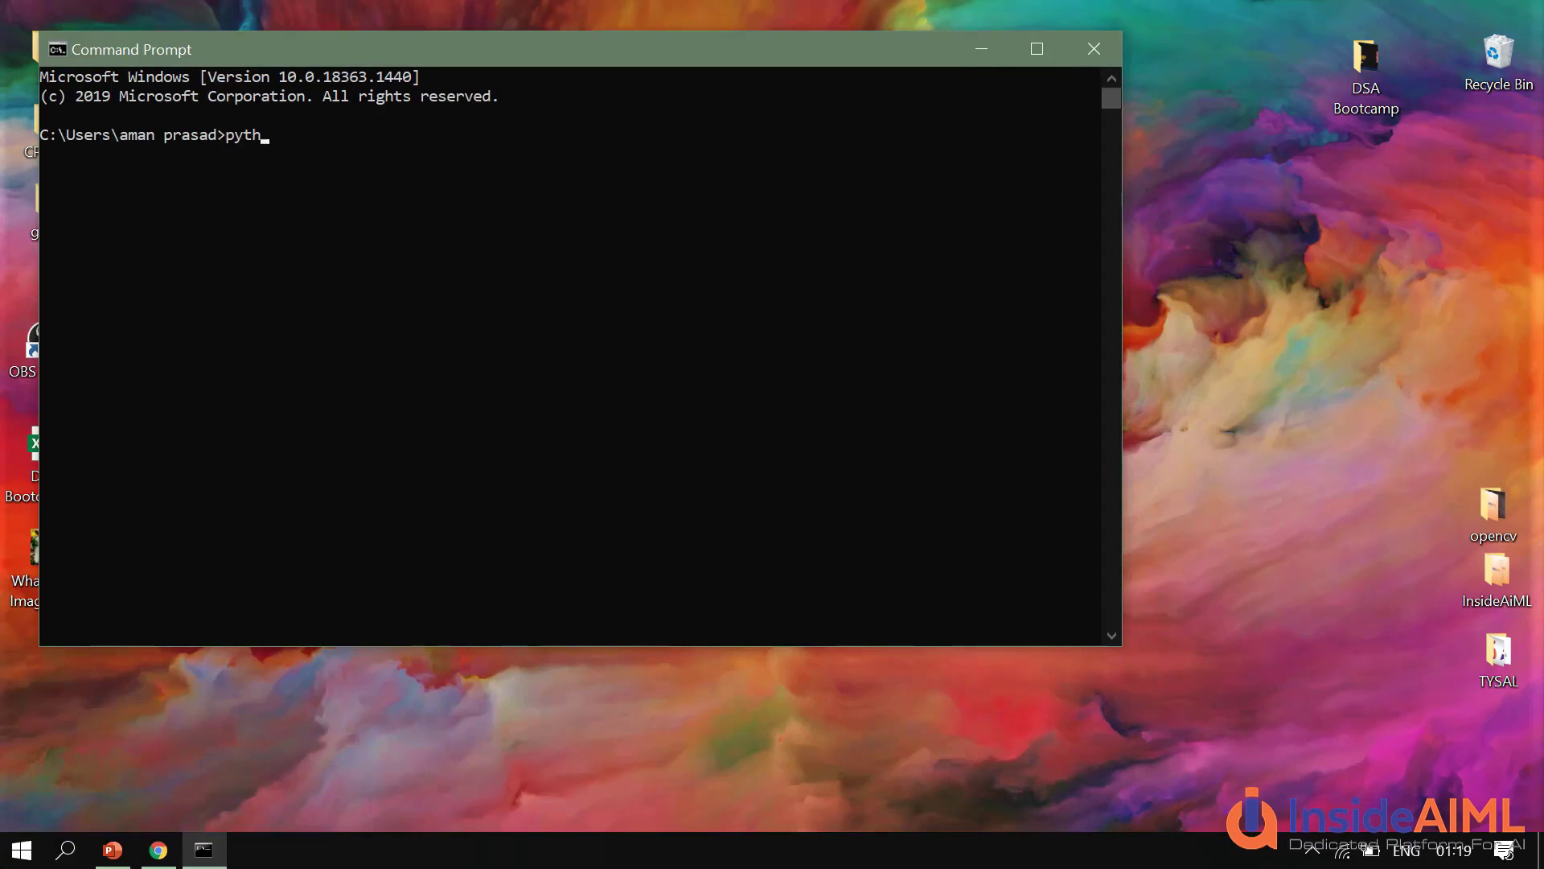
type("python")
key("Return")
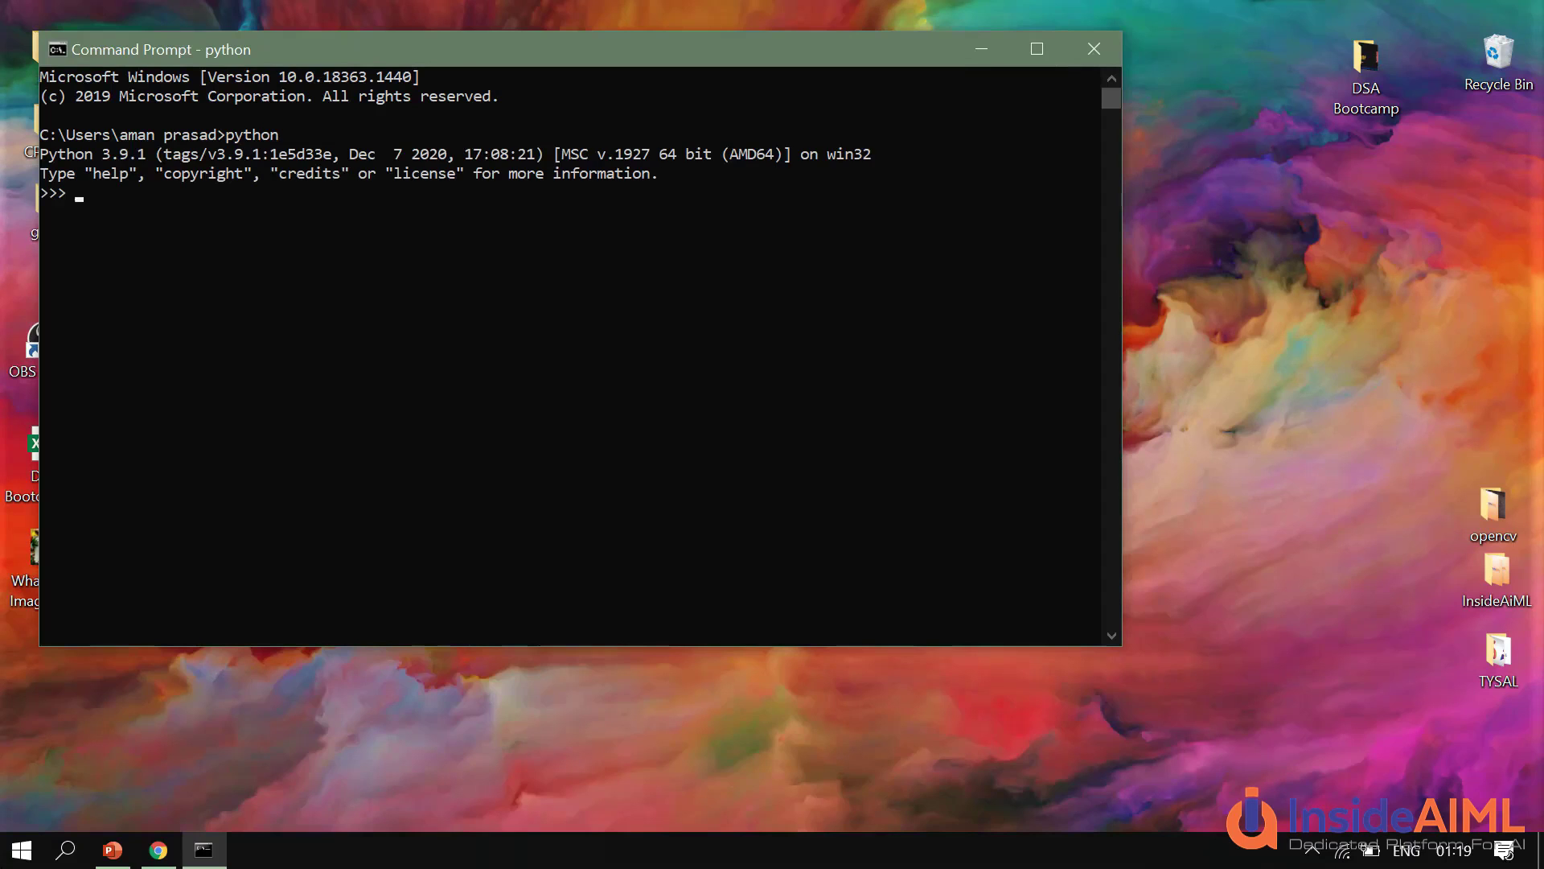
Step: Highlight the Python version number in the interpreter's startup line and minimize the Command Prompt
left_click_drag(104, 155, 131, 152)
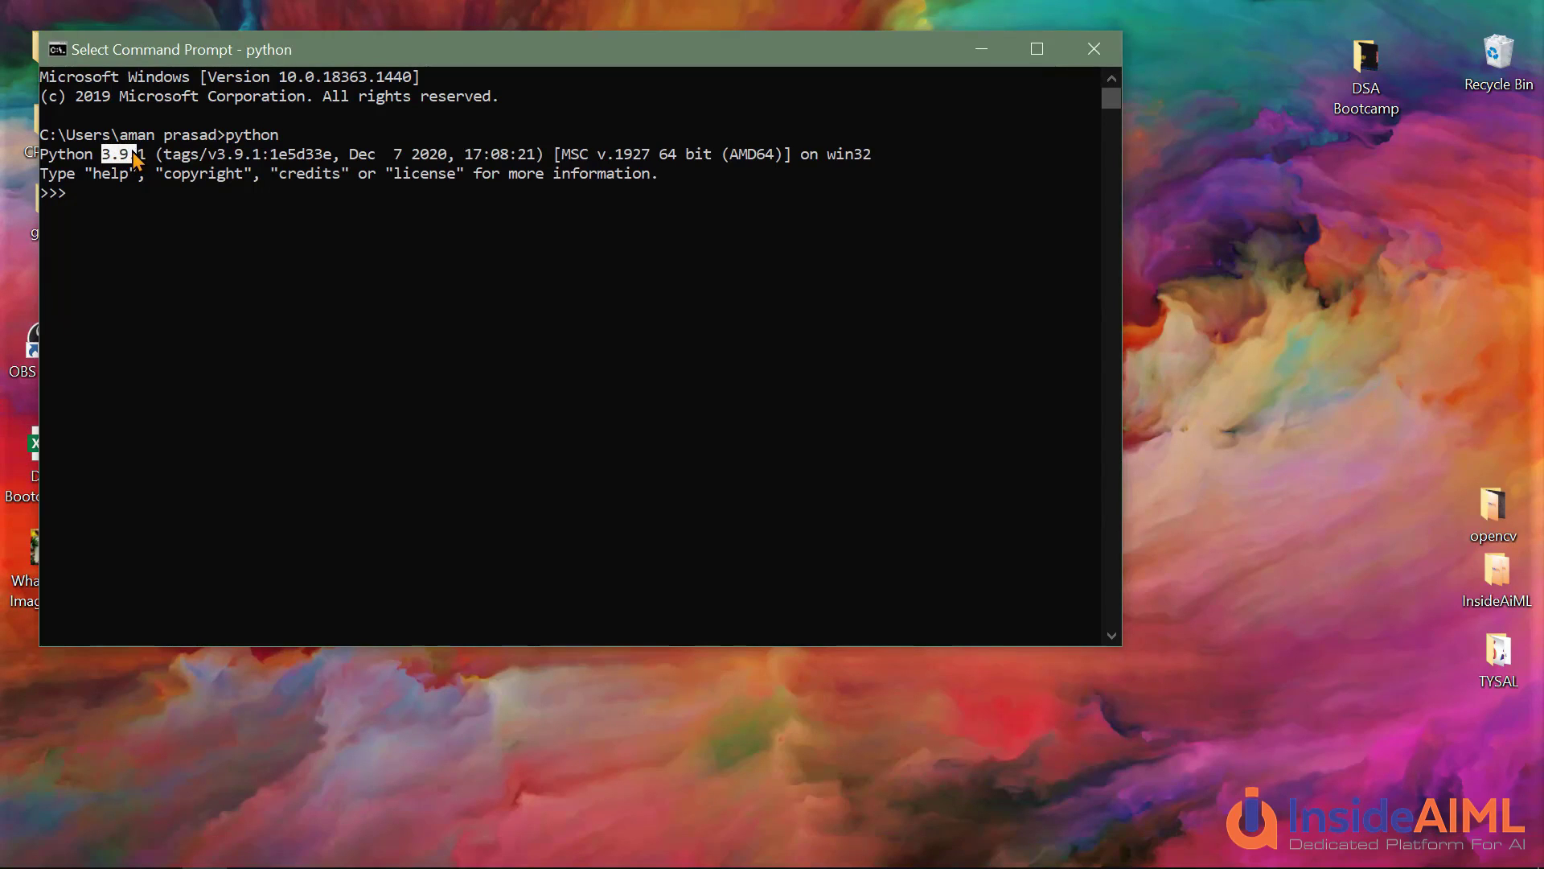
left_click_drag(134, 159, 139, 157)
left_click(983, 49)
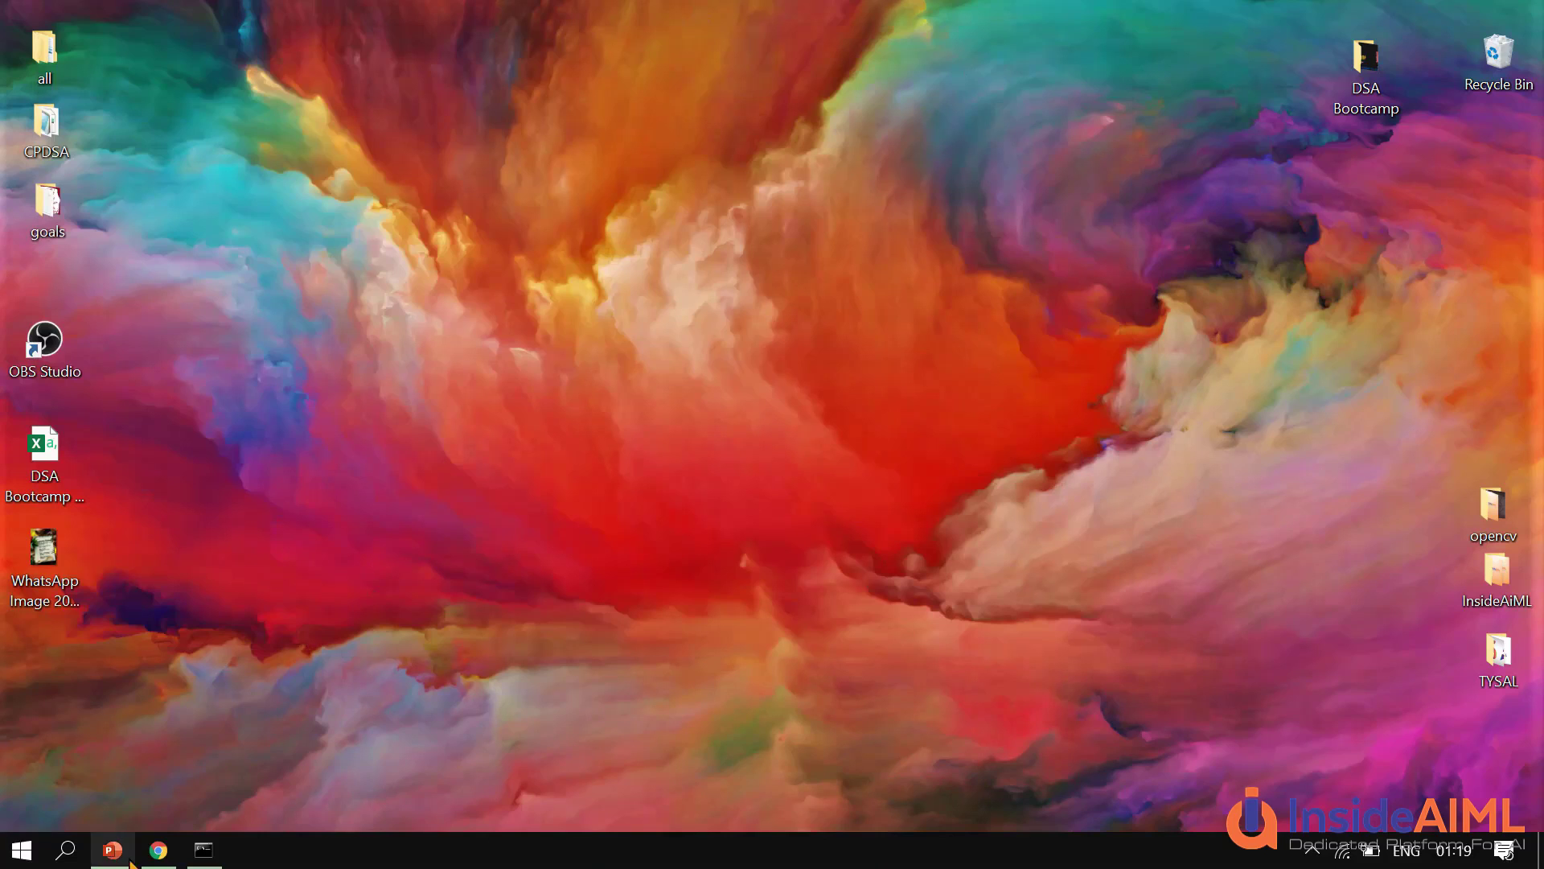
Step: Open Google Chrome and search the web for "download anaconda"
left_click(159, 849)
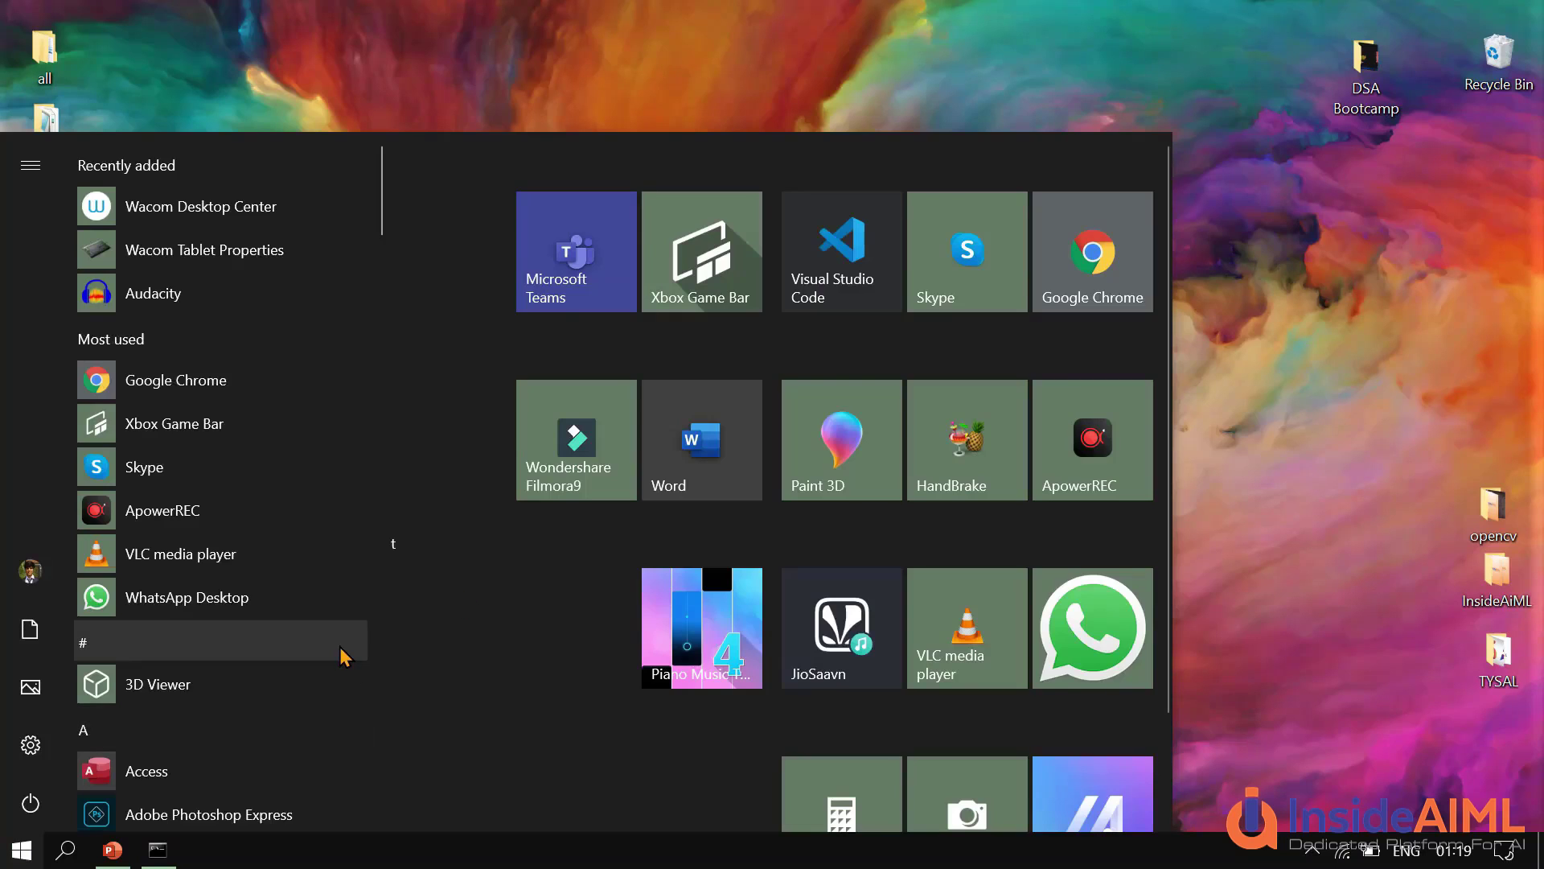
scroll(341, 655, "down", 5)
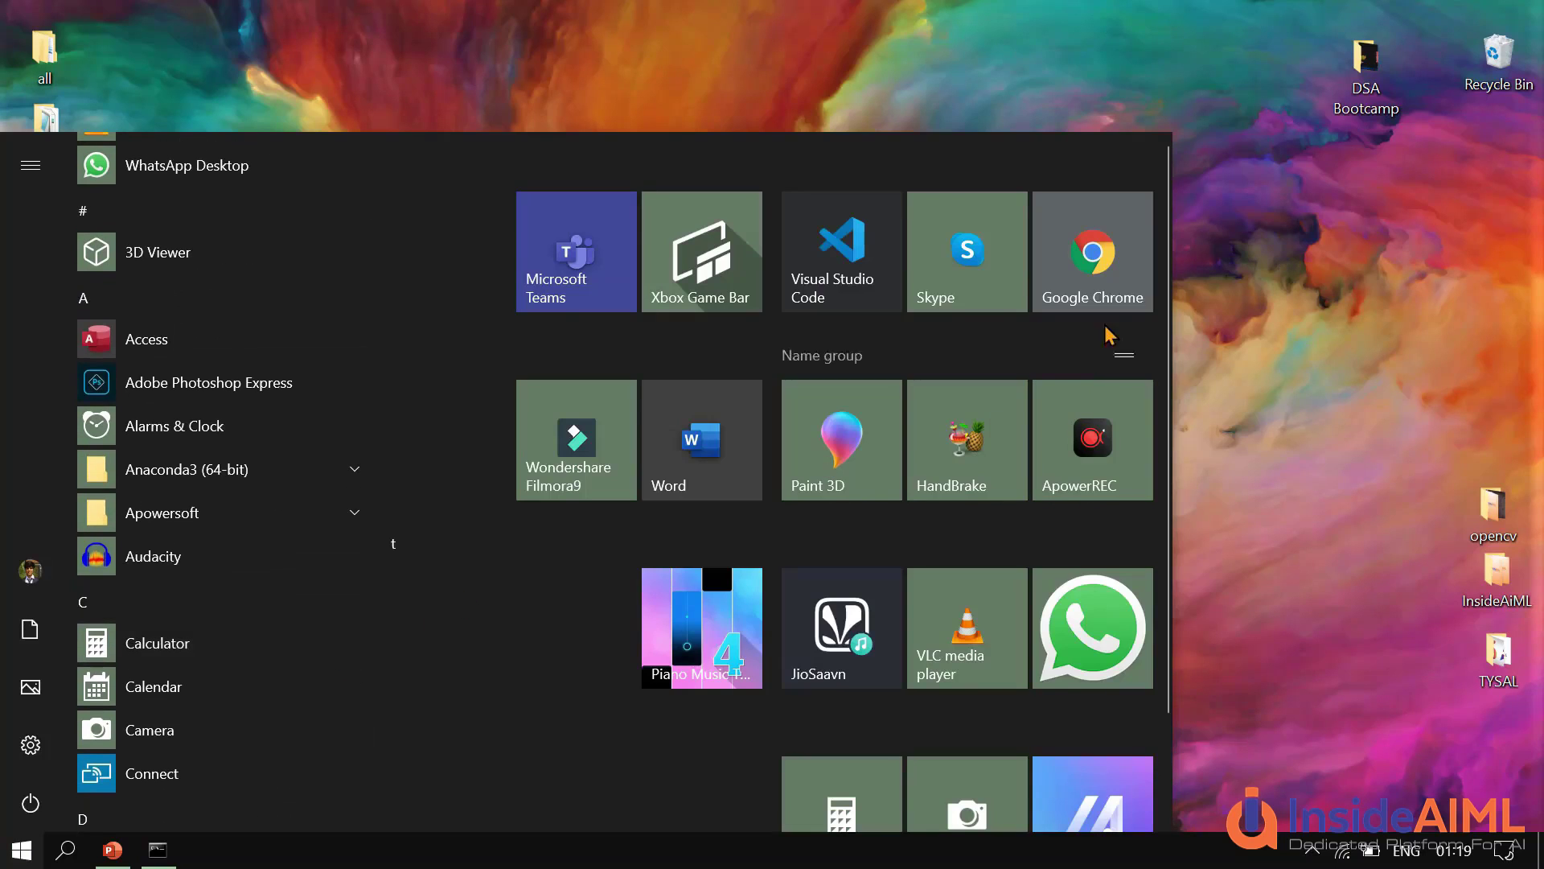
left_click(1118, 290)
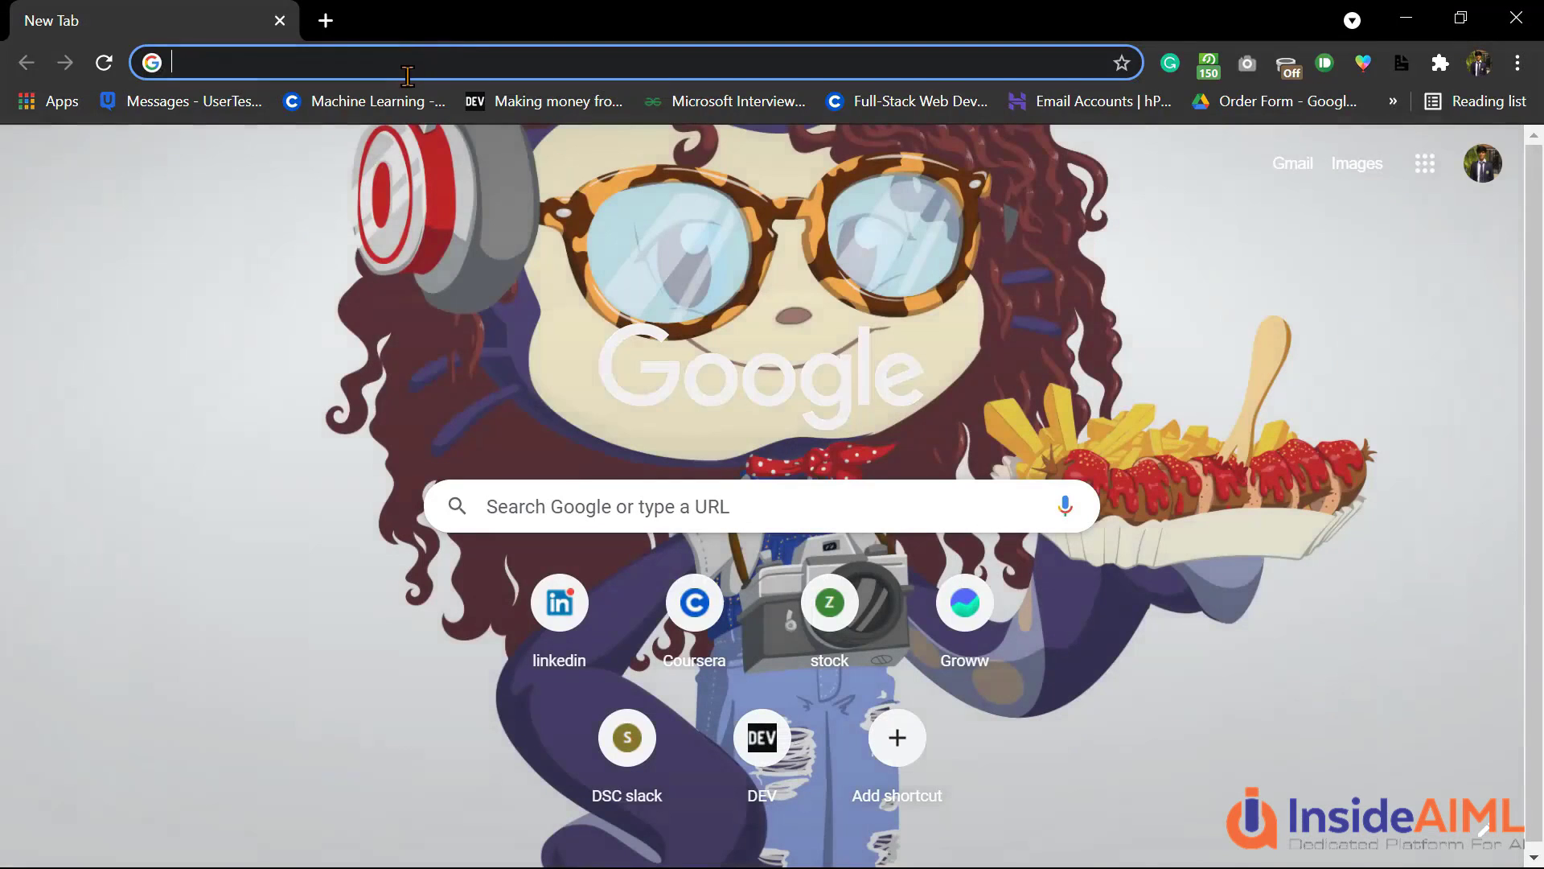
left_click(408, 76)
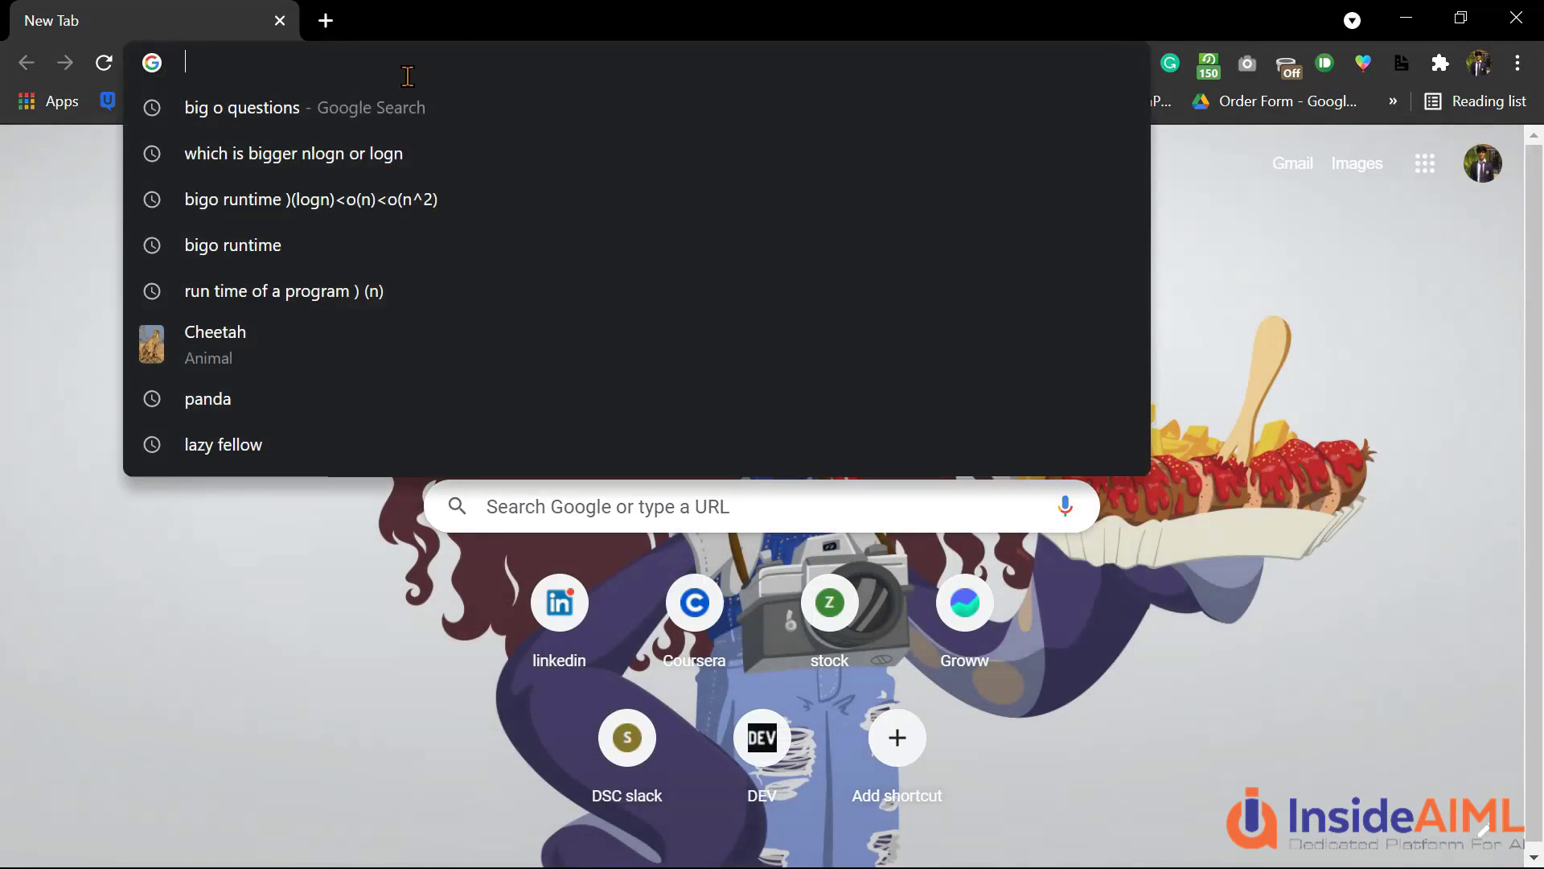
type("down")
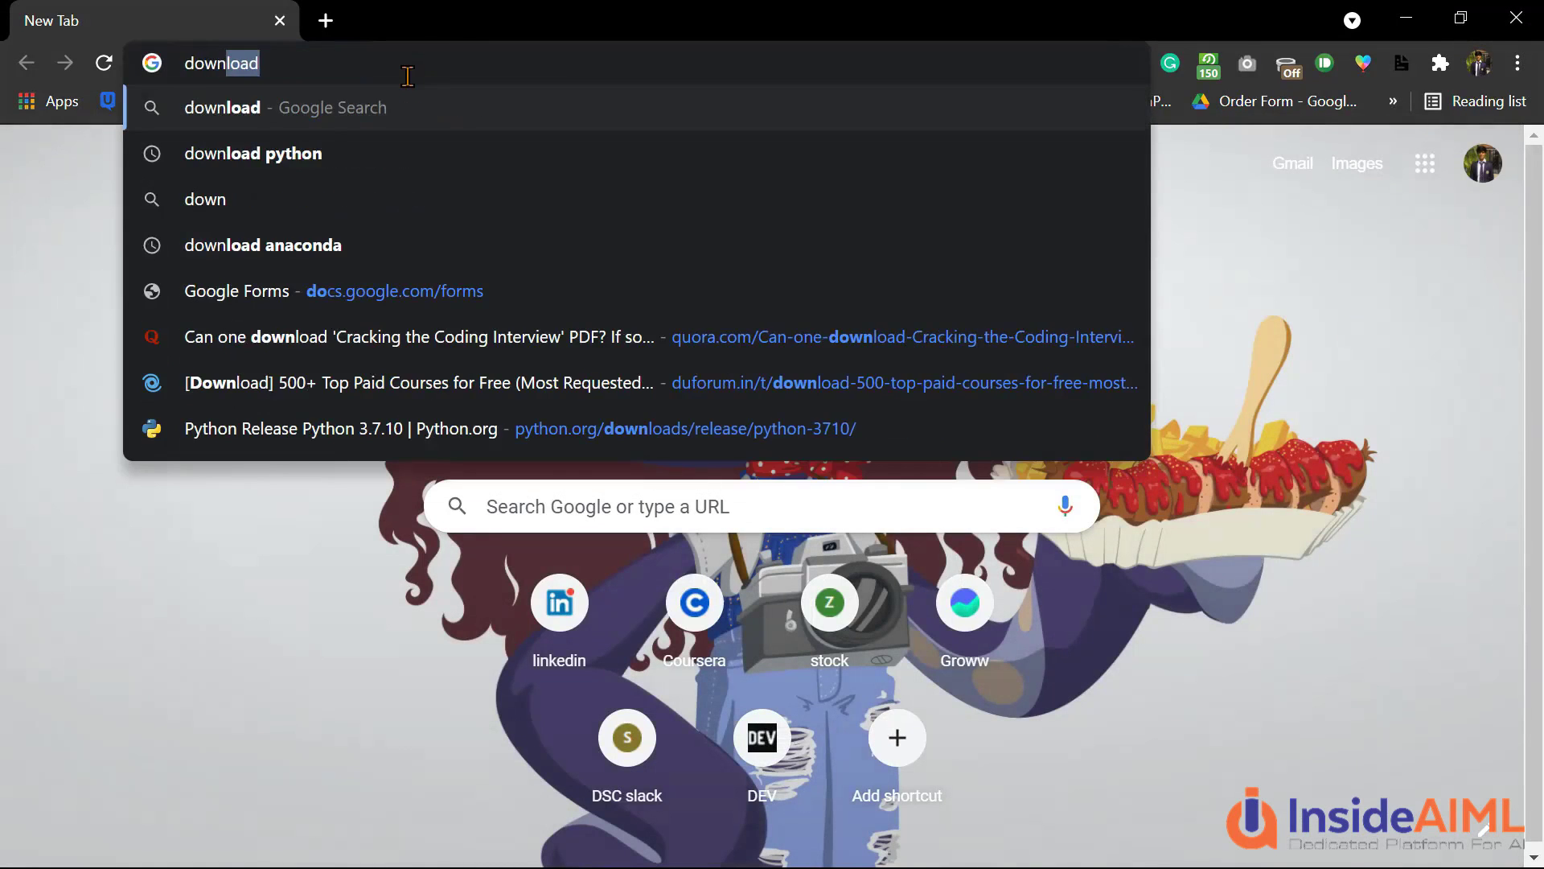
type("load anaconda")
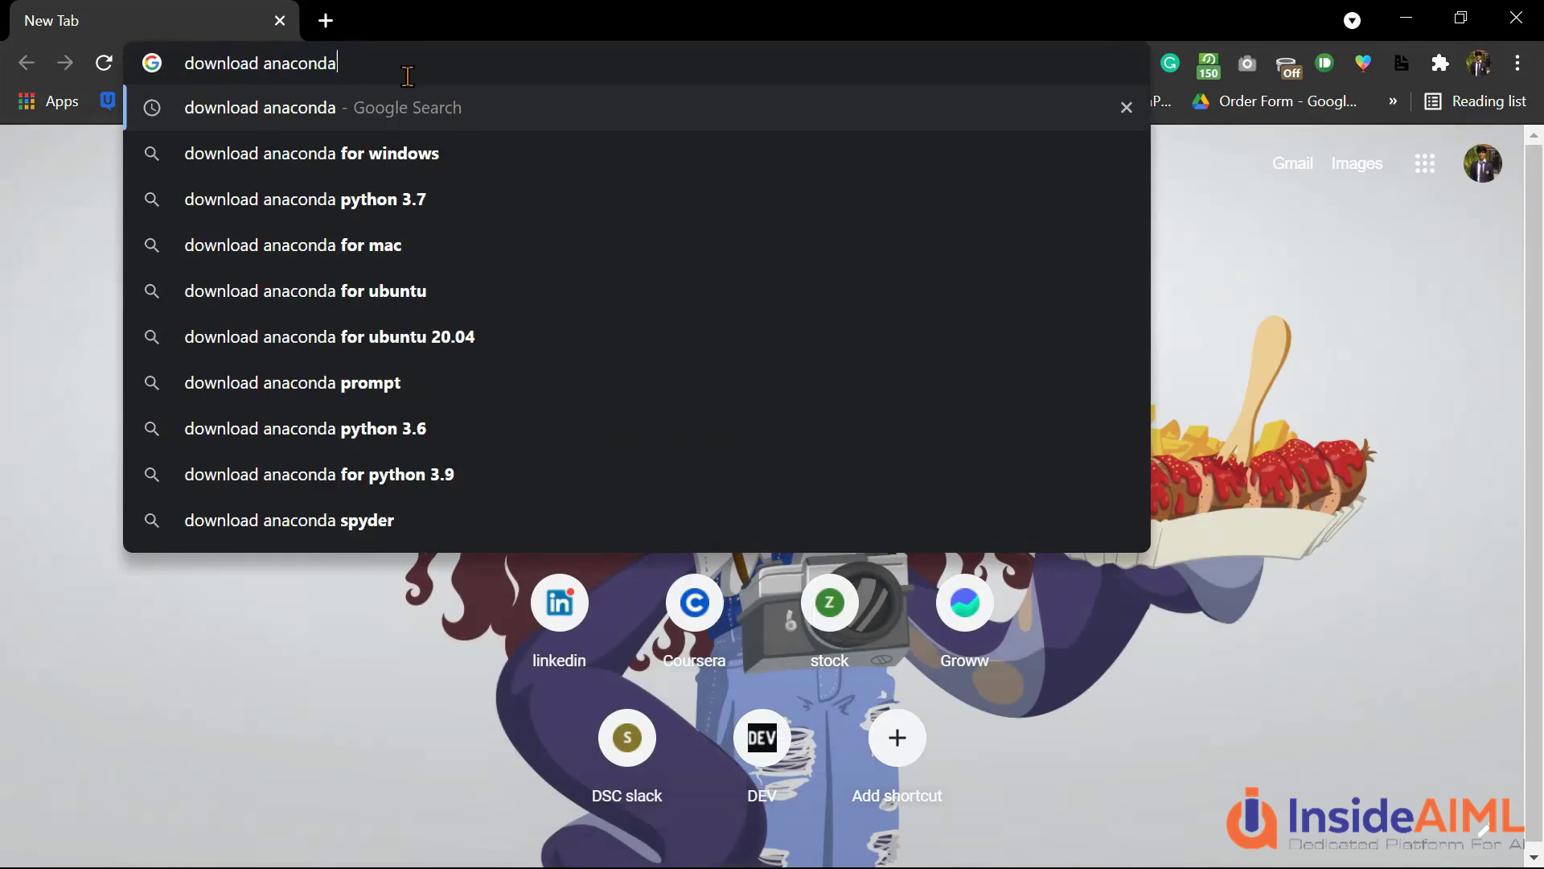
key("Return")
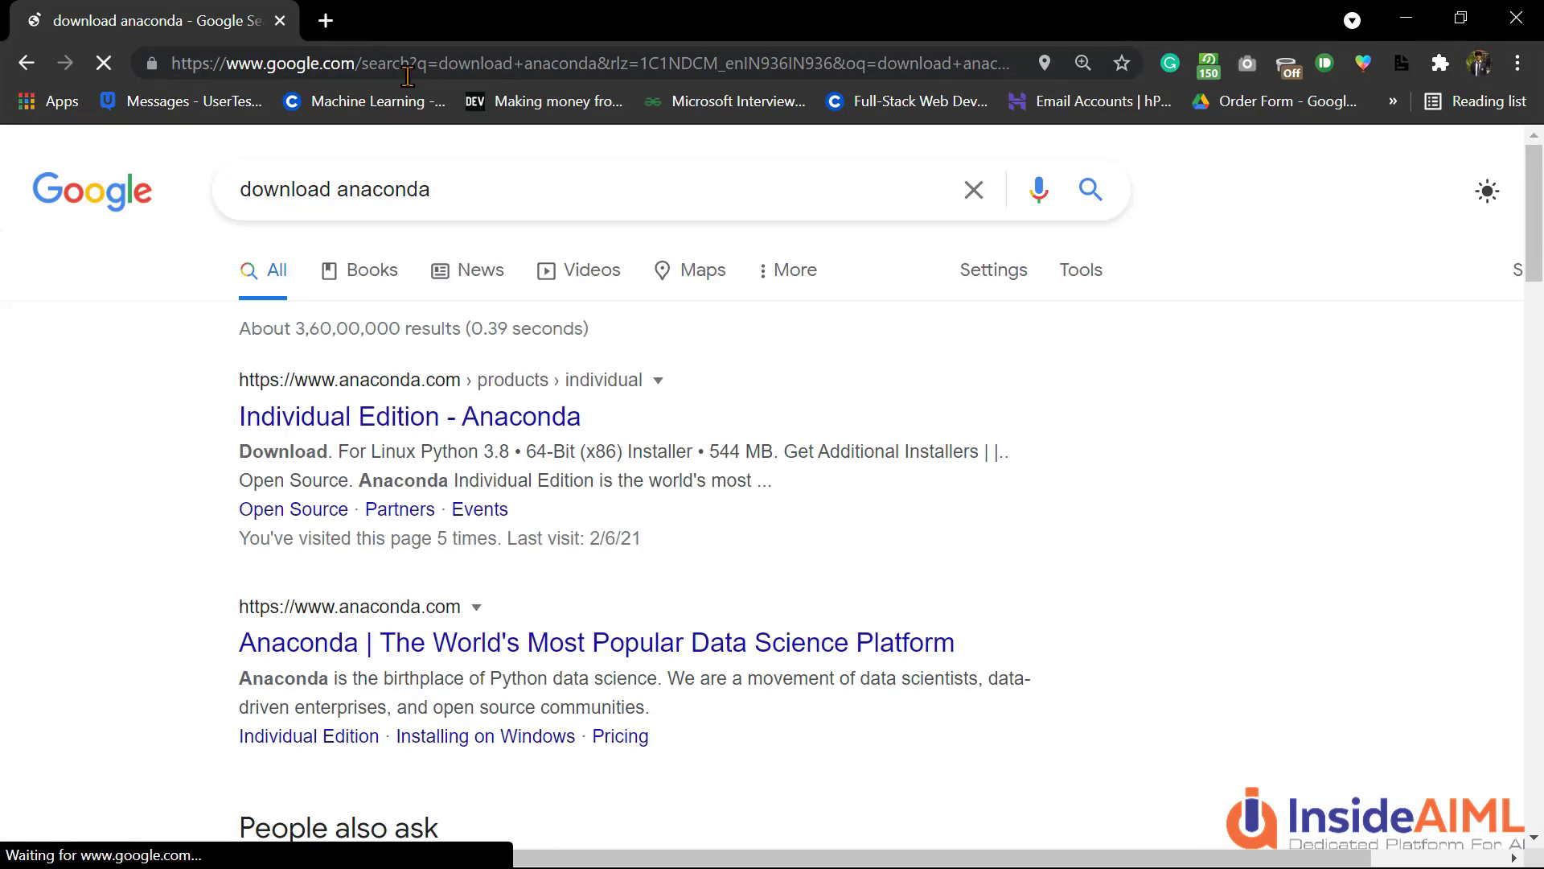
Step: Open the "Individual Edition - Anaconda" search result and skim through the product page
scroll(586, 547, "down", 2)
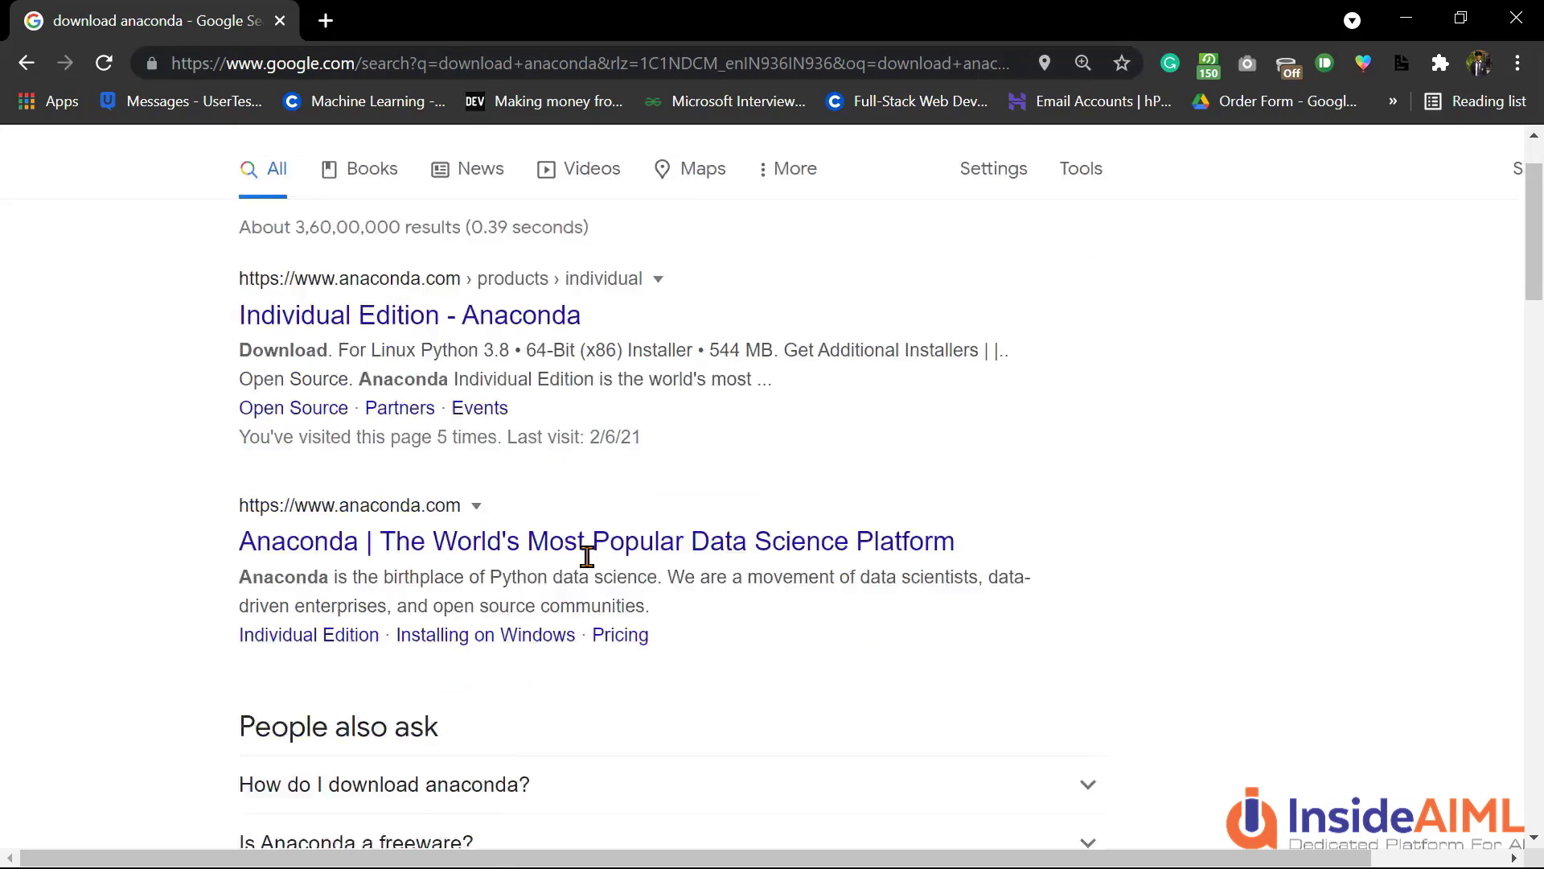
left_click(488, 296)
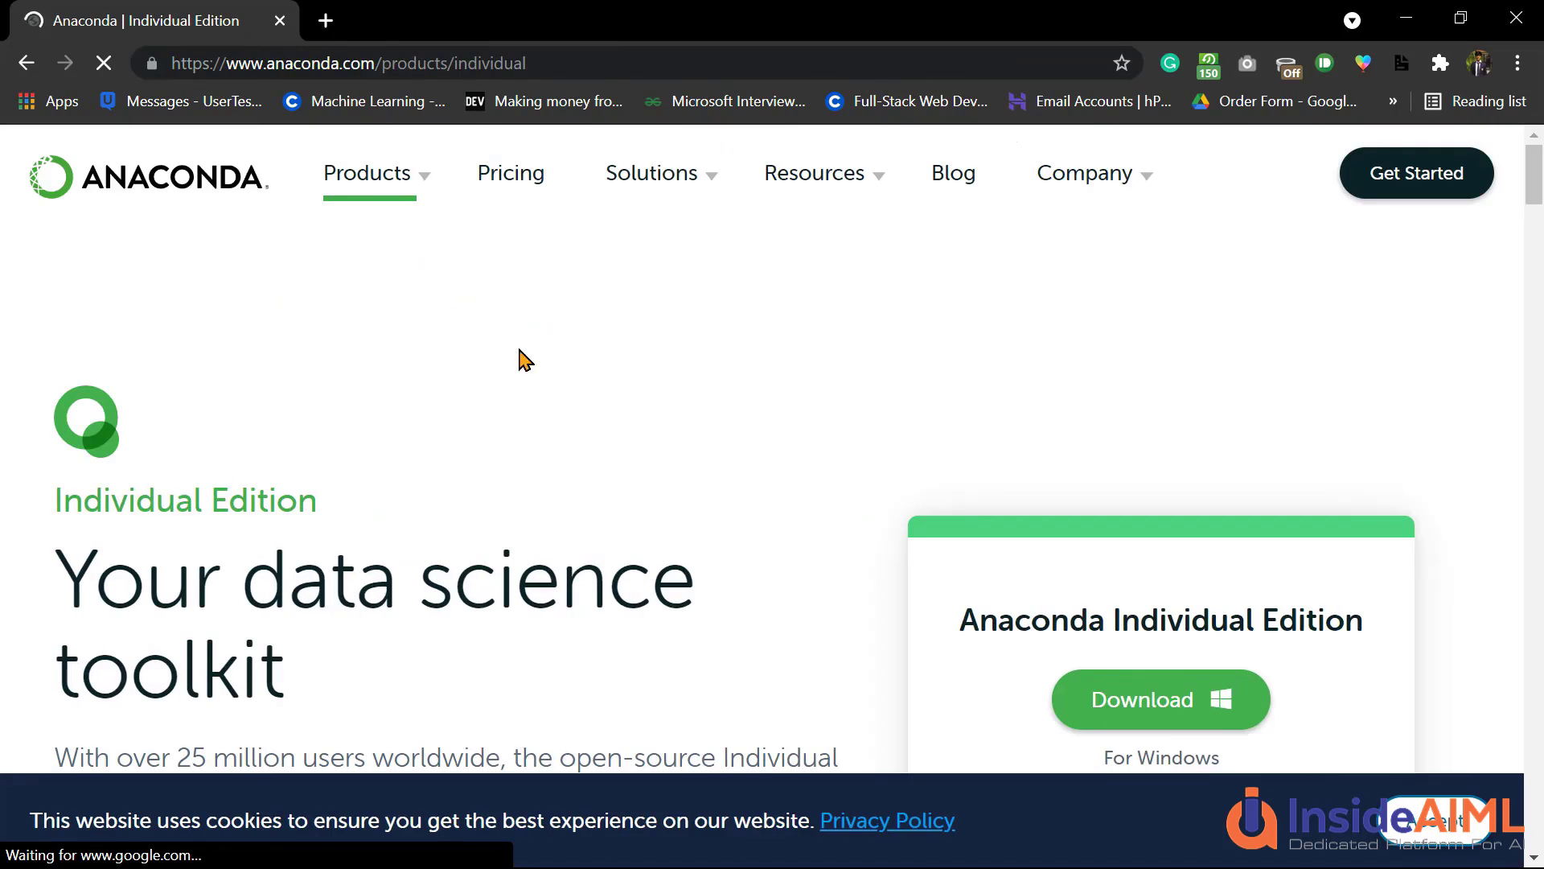
scroll(524, 441, "down", 8)
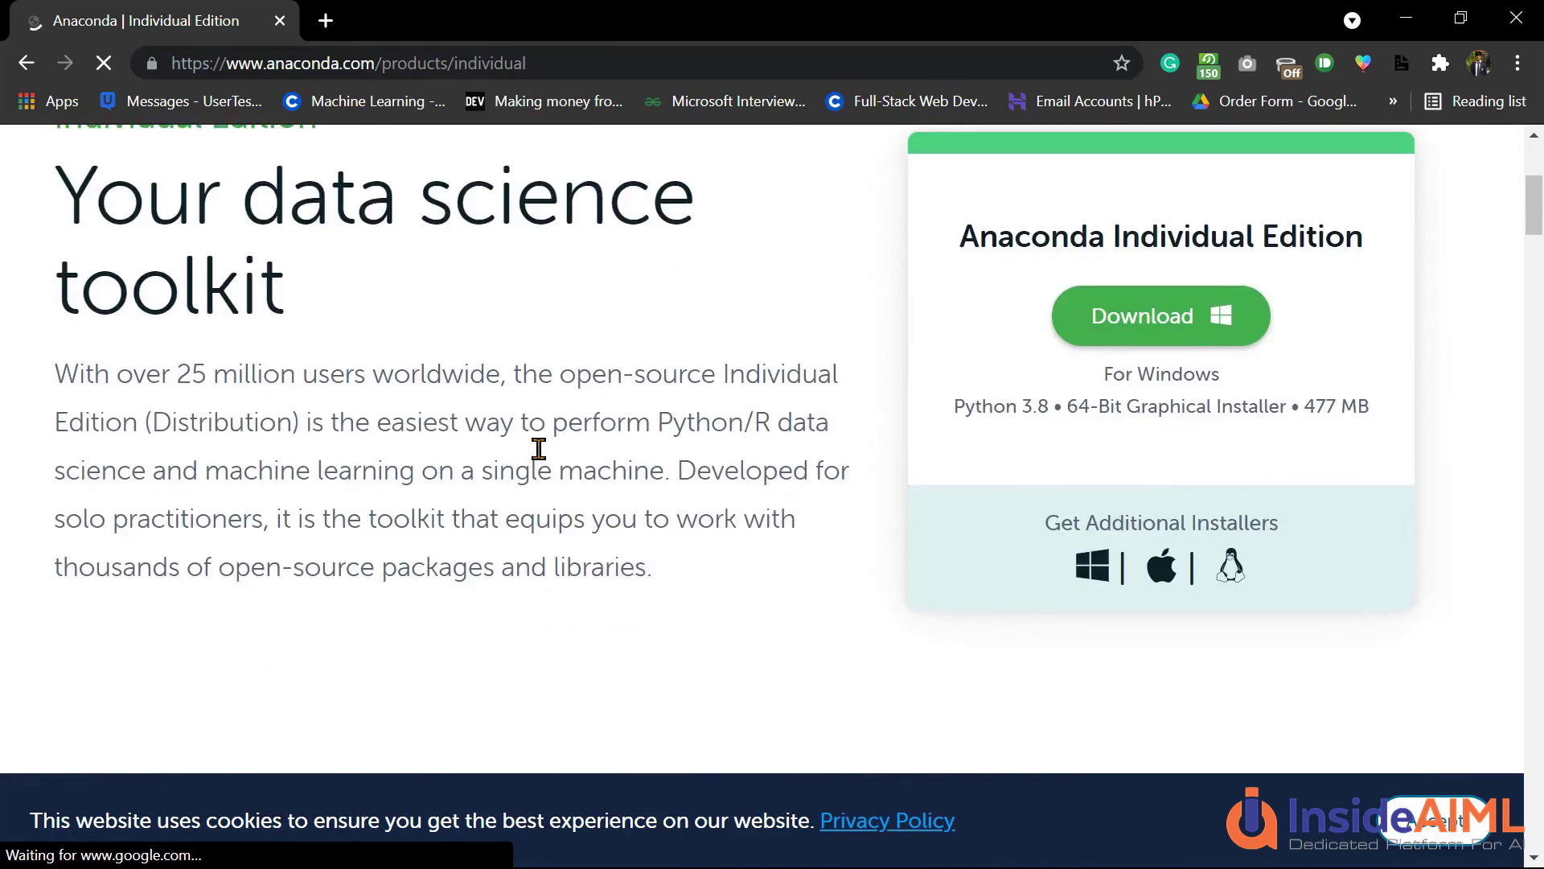
scroll(524, 440, "down", 18)
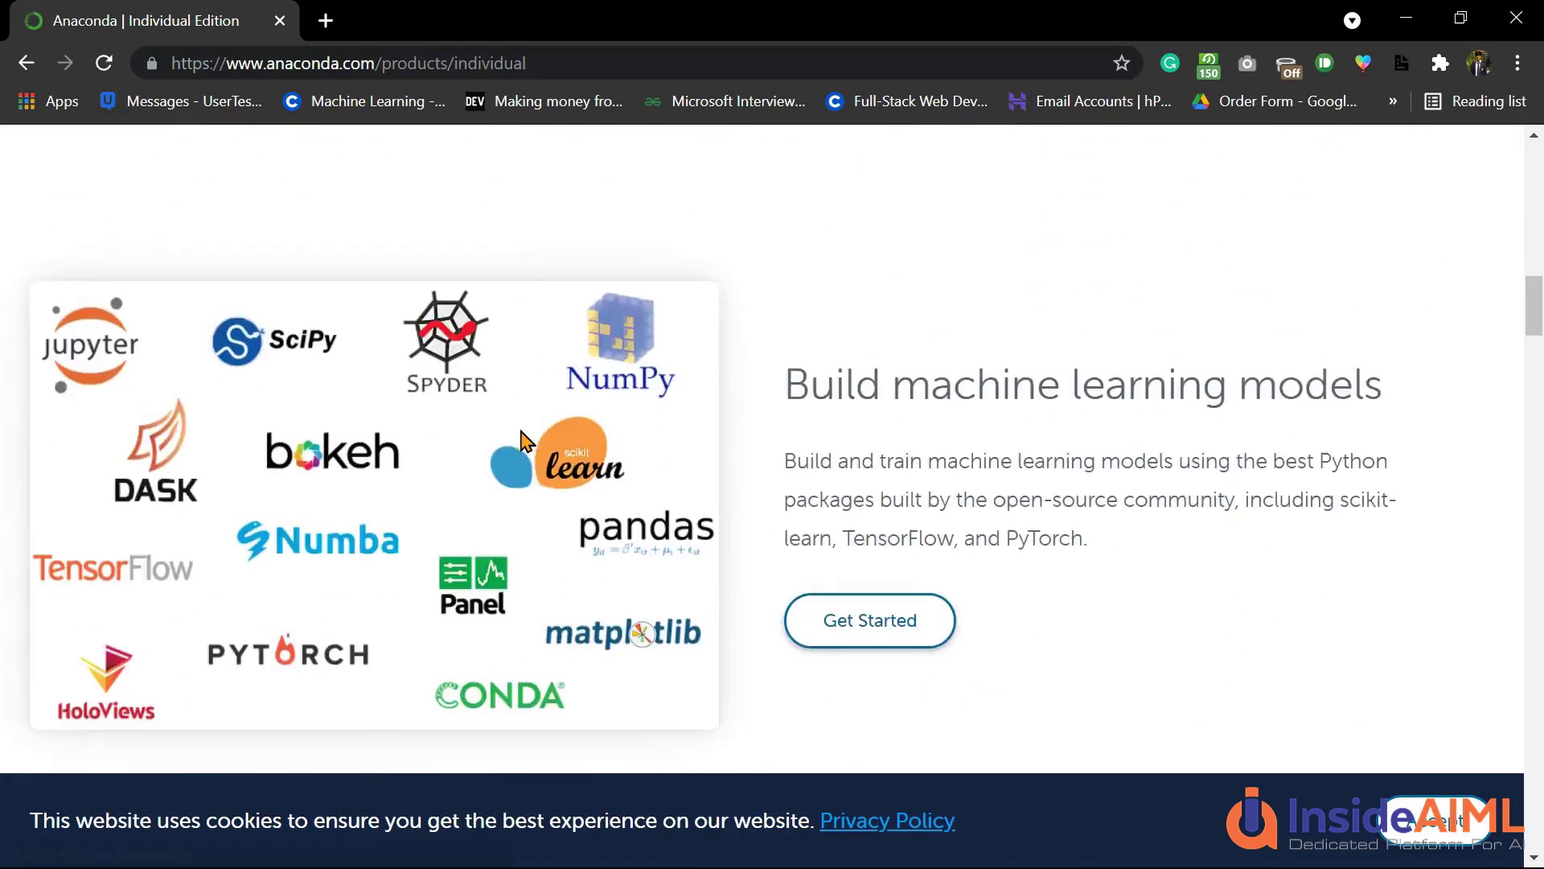
scroll(524, 441, "up", 20)
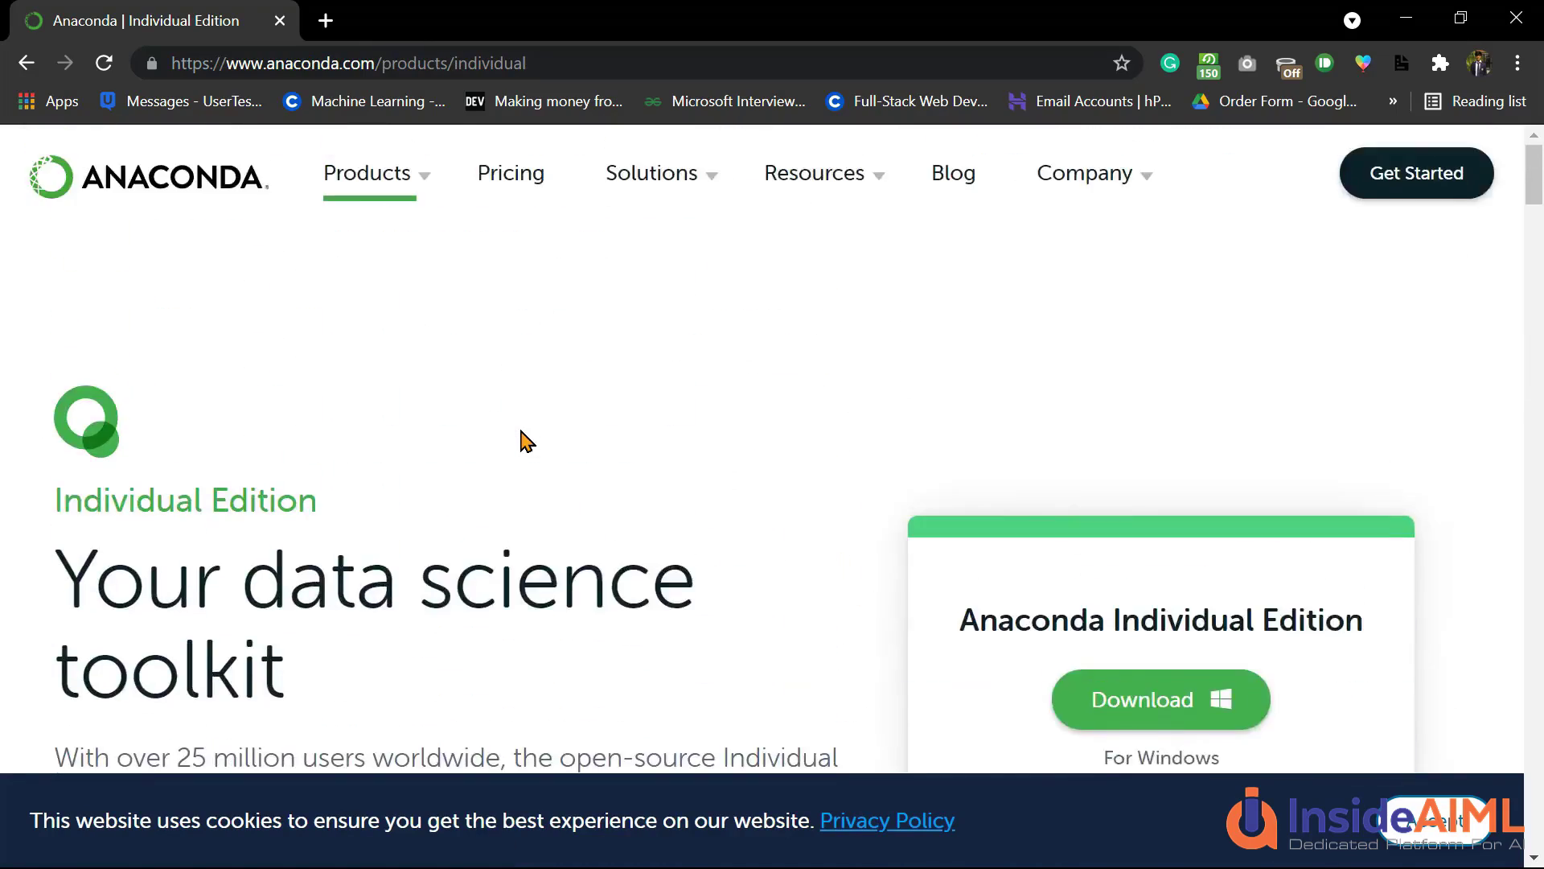
Step: Download the Anaconda Individual Edition installer for Windows, Python 3.8 64-Bit Graphical Installer
scroll(524, 440, "down", 3)
scroll(354, 483, "down", 4)
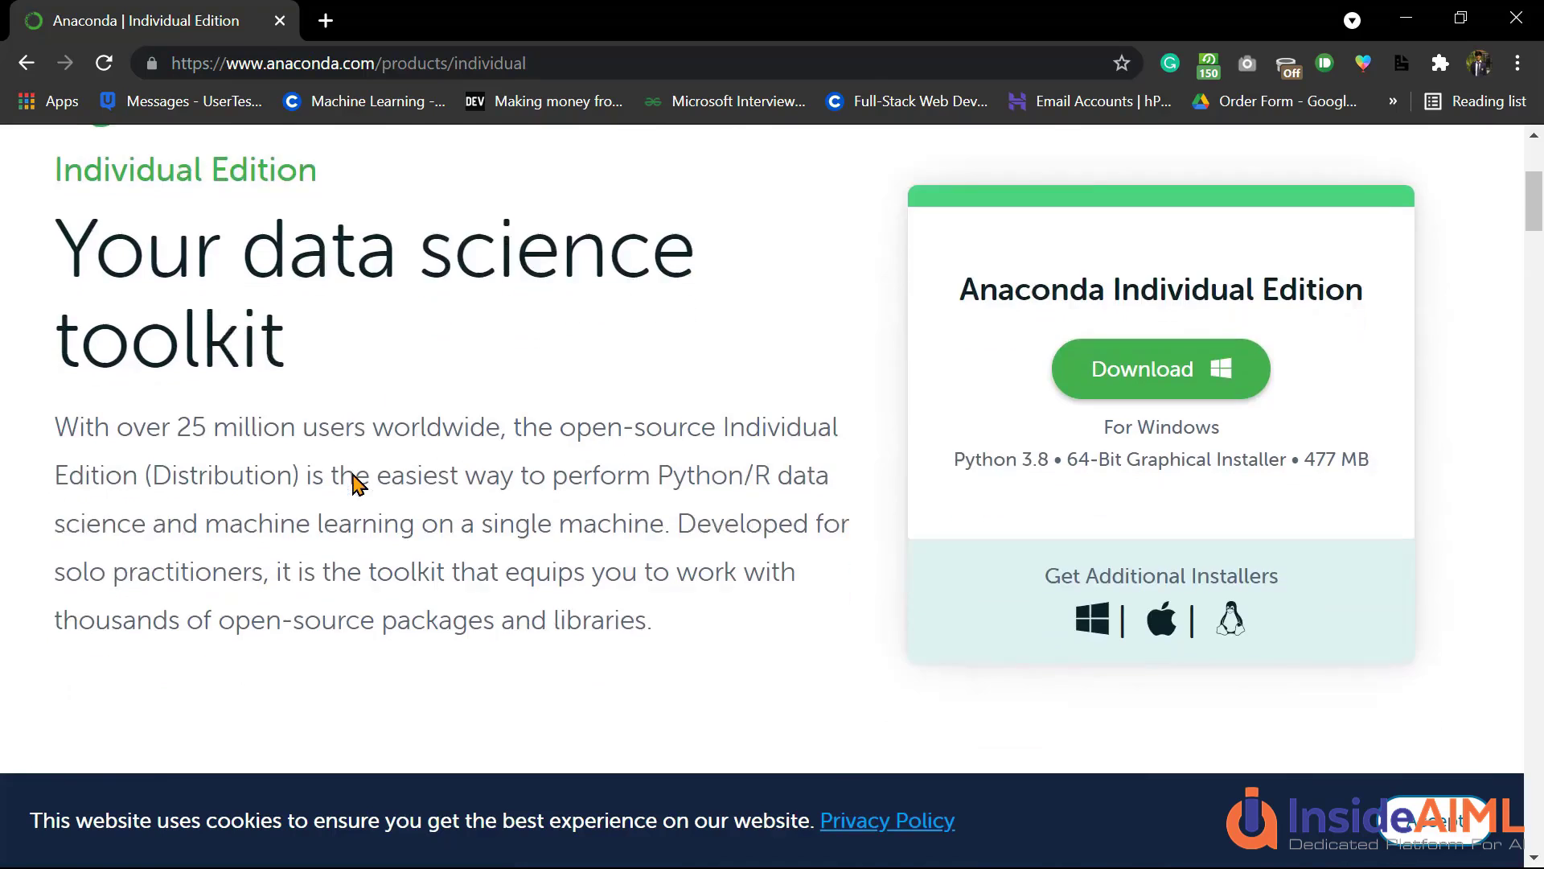
scroll(362, 490, "up", 3)
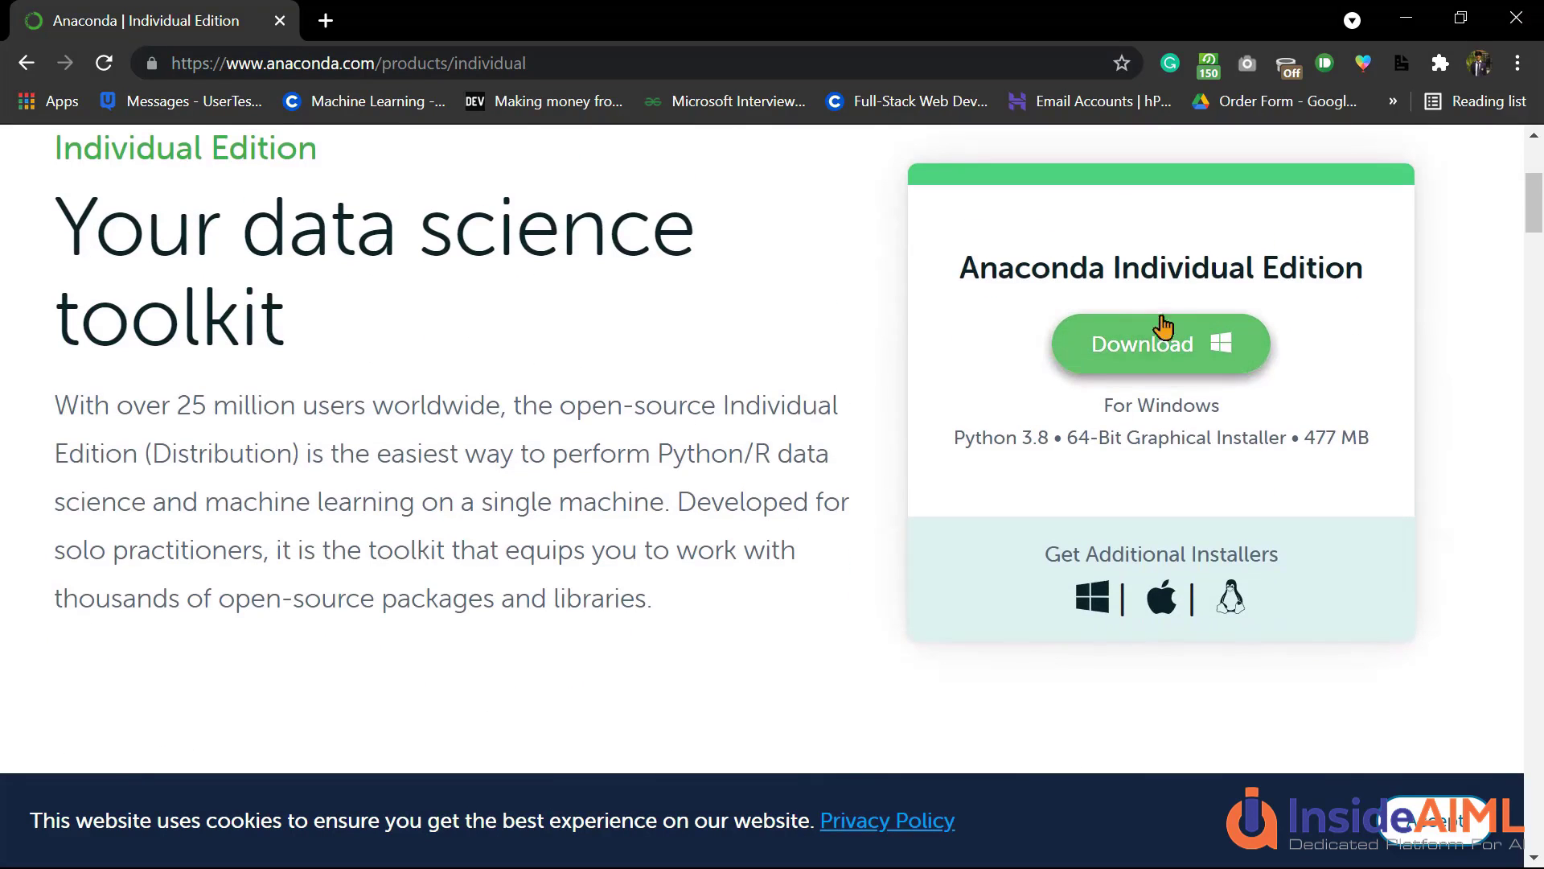
left_click(1168, 361)
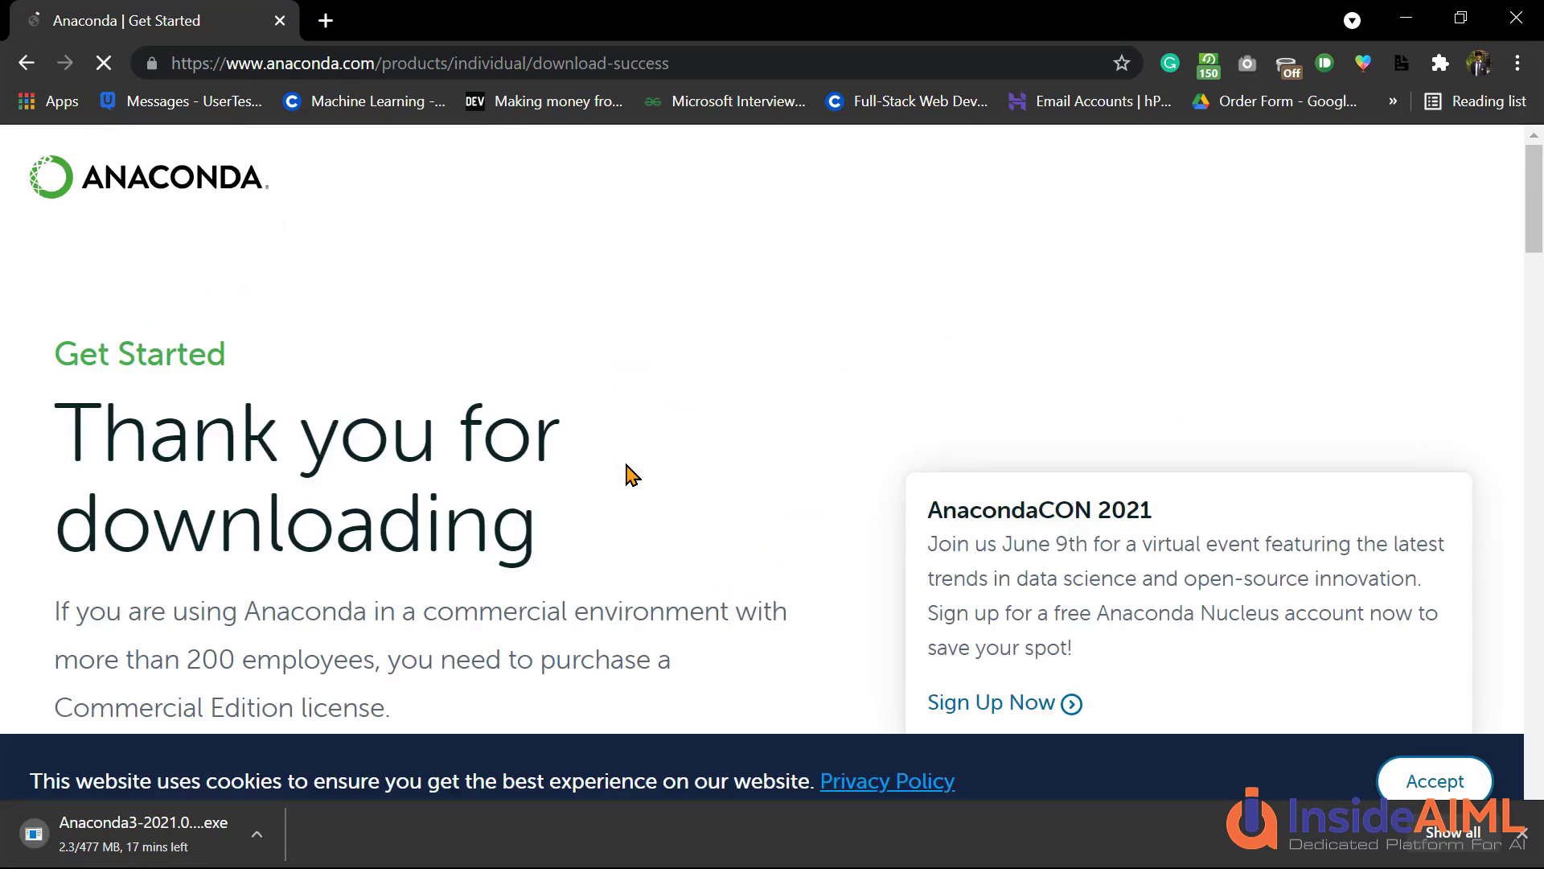
Step: Cancel the running Anaconda3 installer download and minimize the browser
left_click(256, 835)
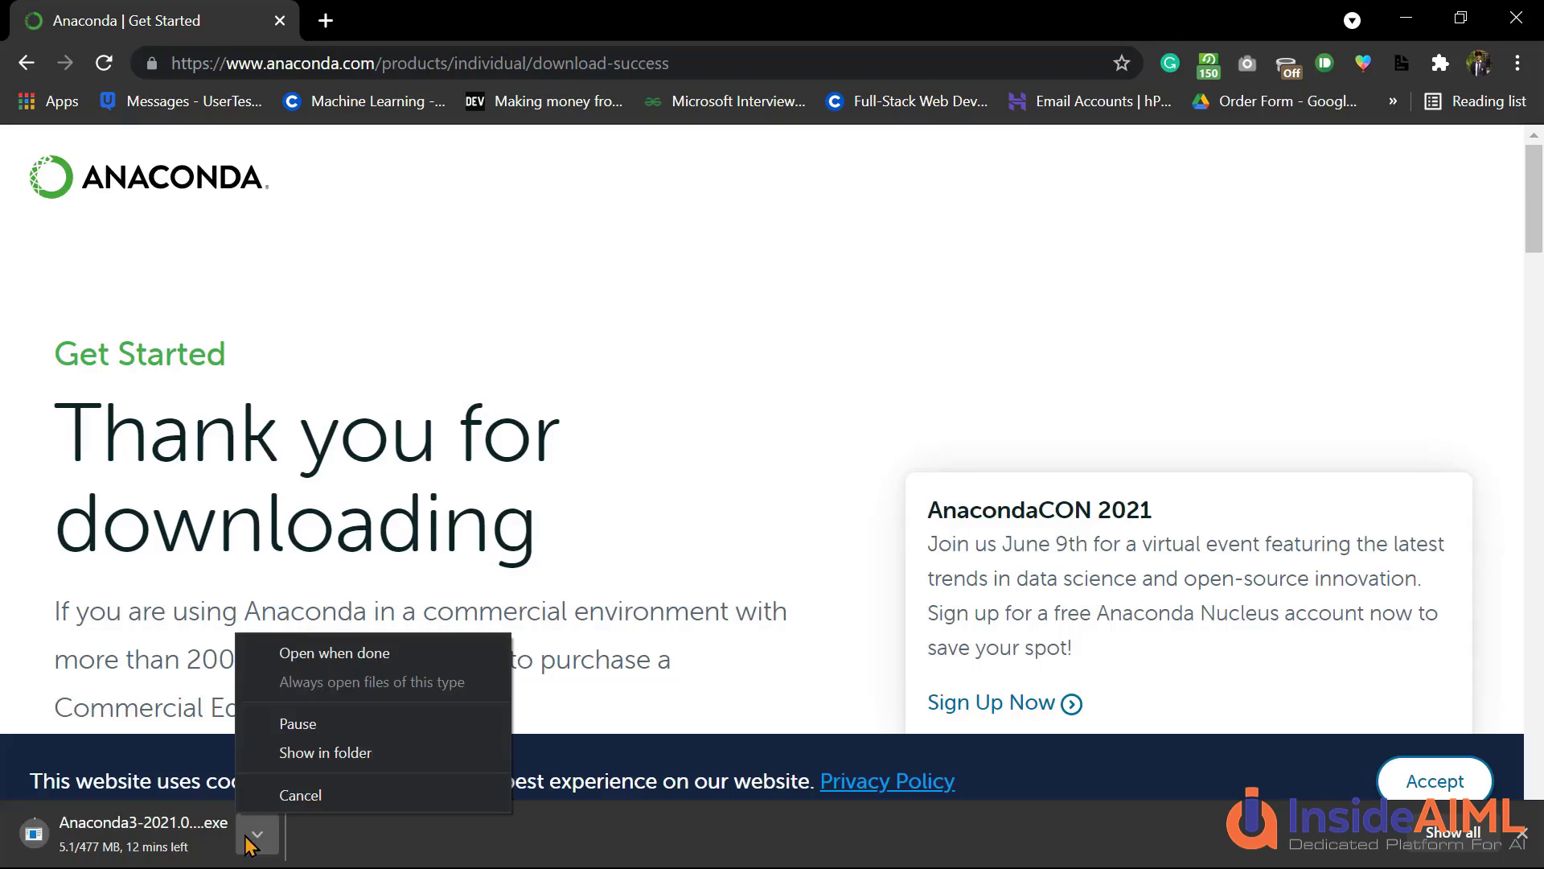
left_click(324, 792)
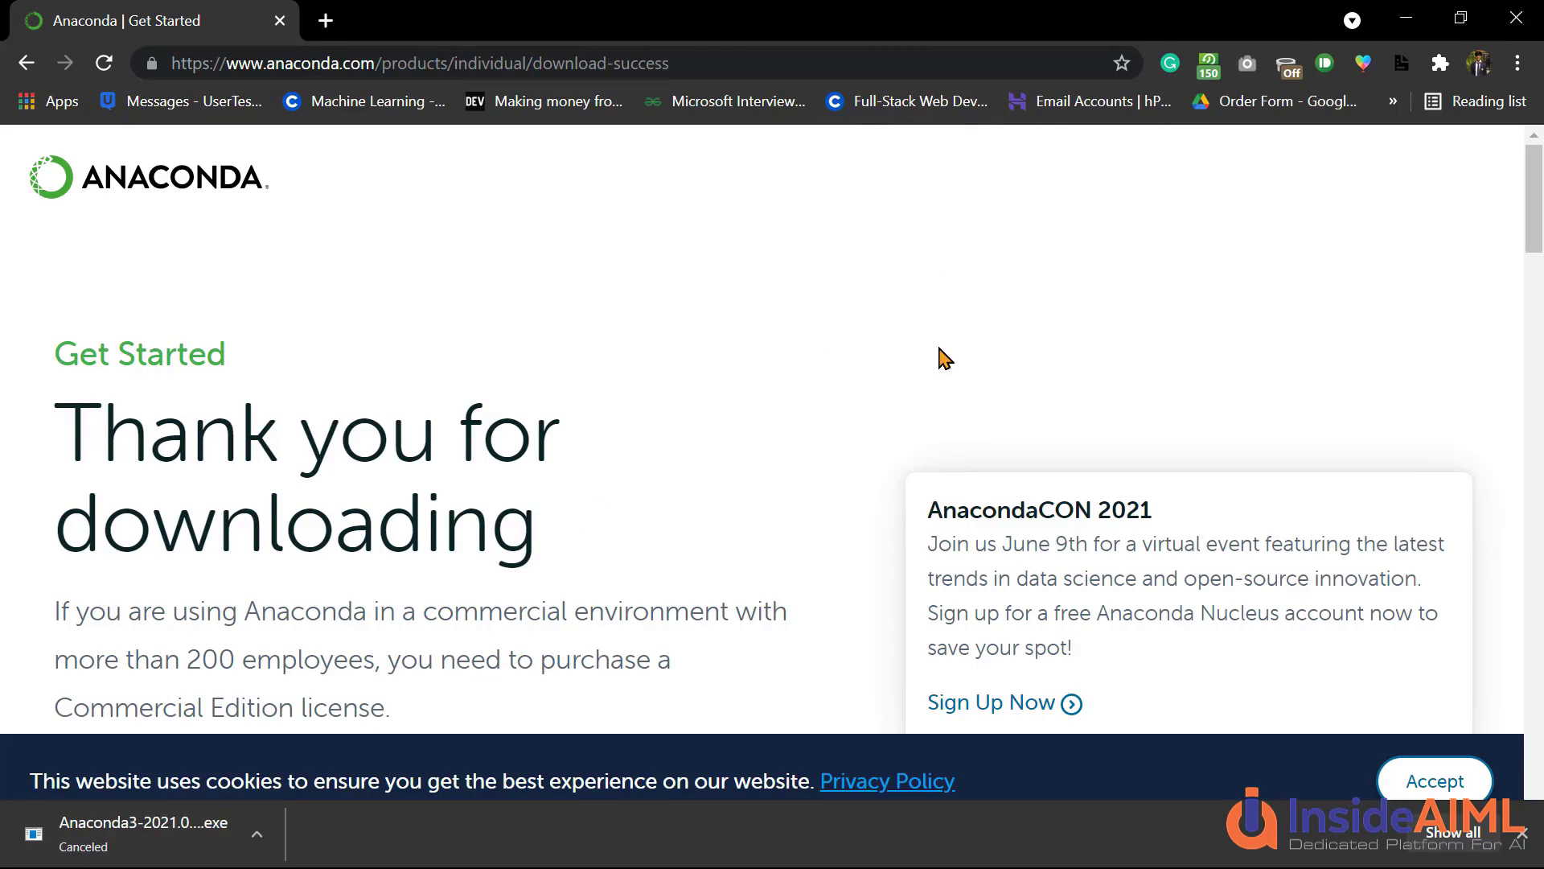
left_click(1407, 18)
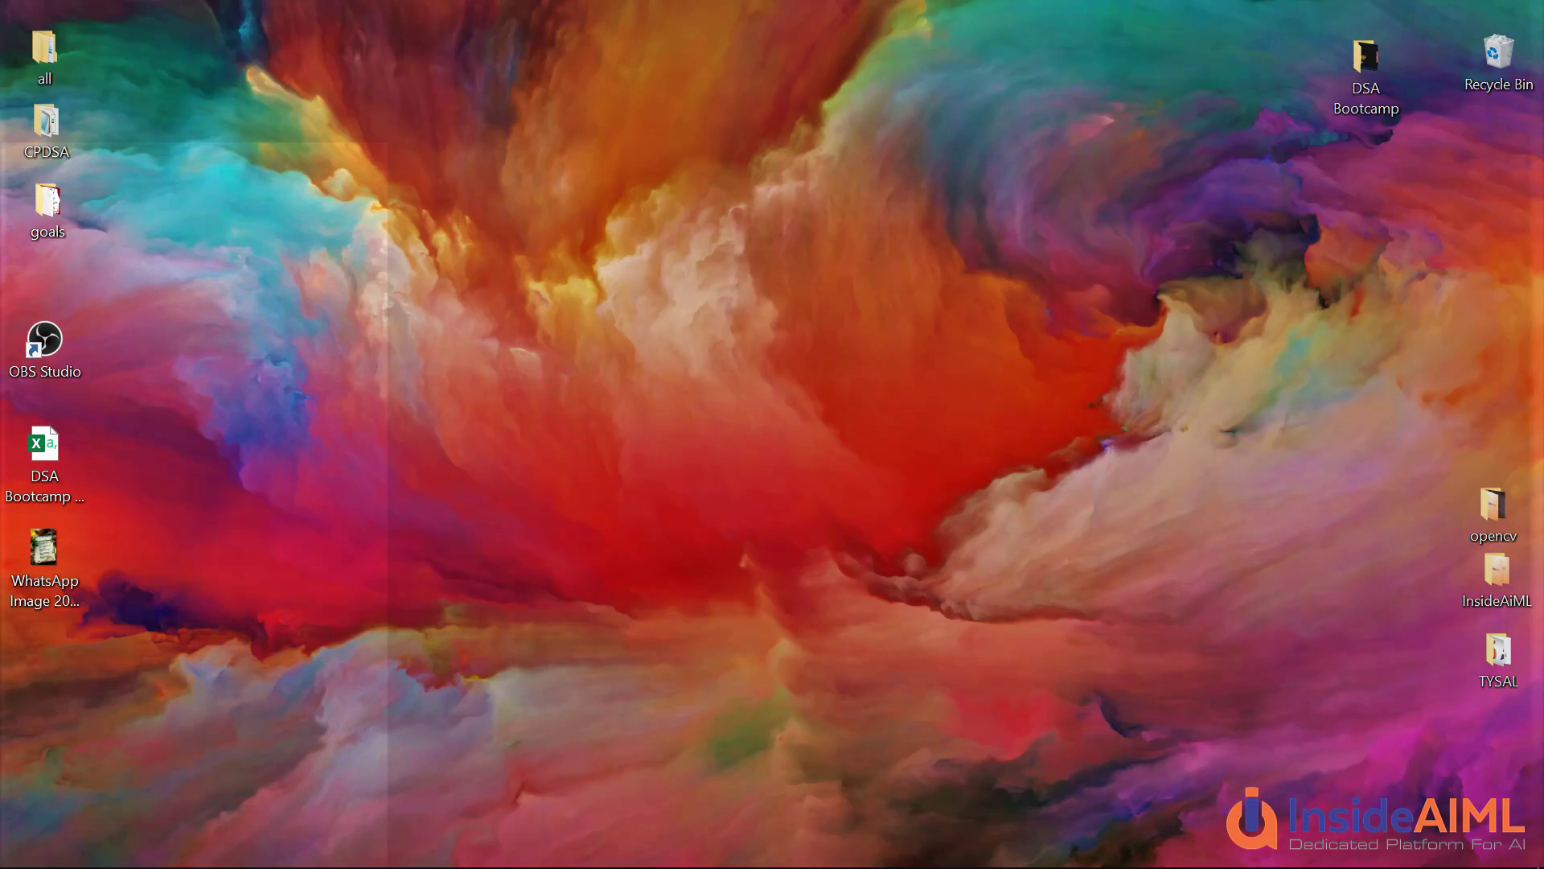
Step: Launch Anaconda Navigator (anaconda3) from the installed Anaconda3 (64-bit) programs
scroll(200, 638, "down", 3)
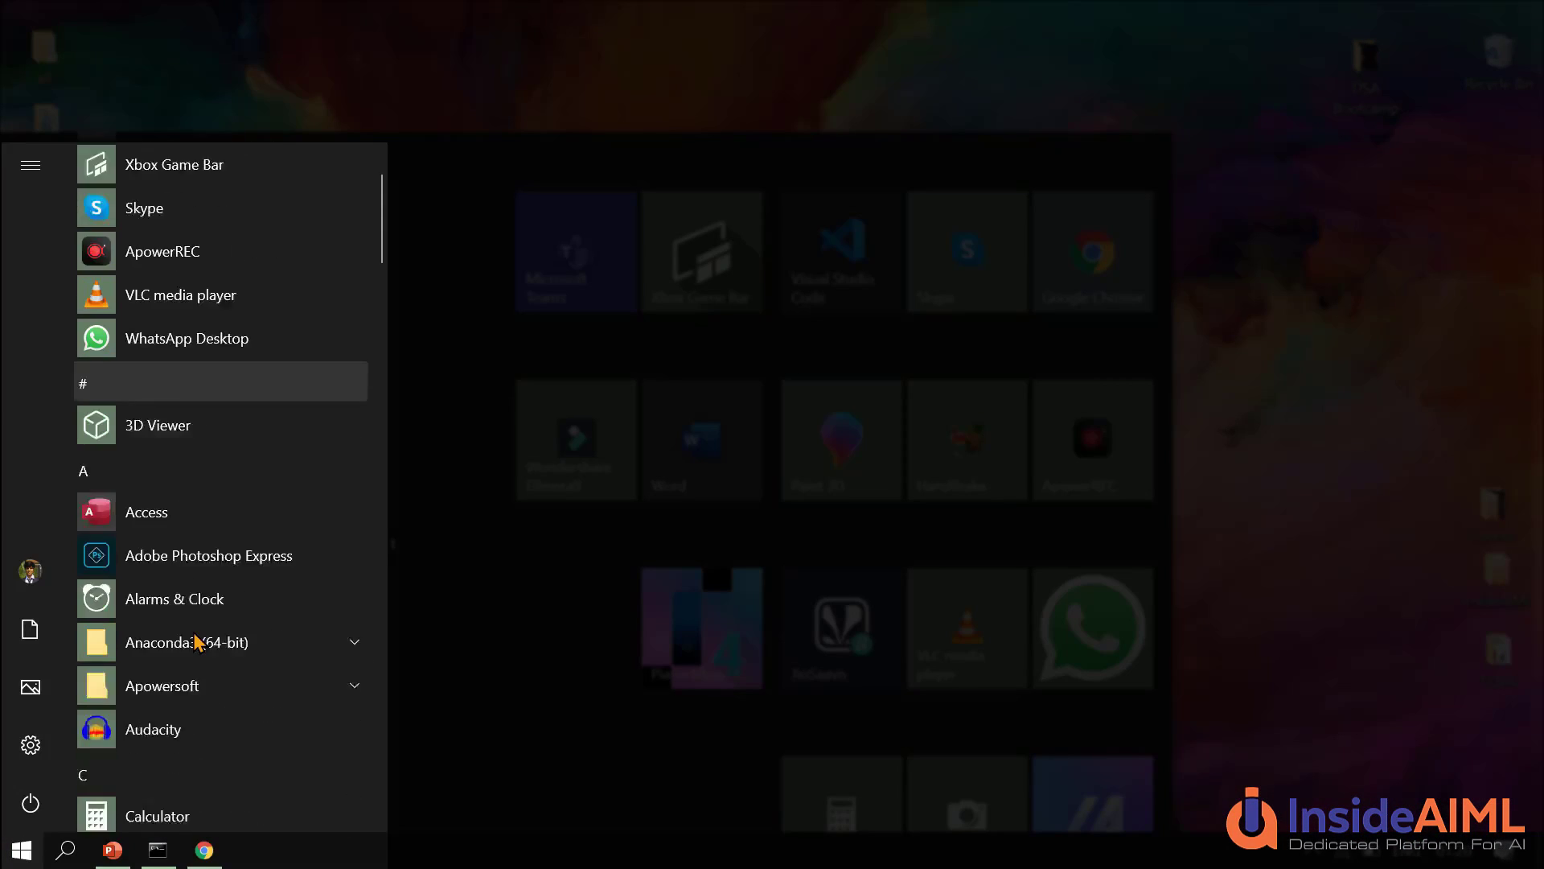
scroll(196, 639, "down", 2)
left_click(320, 476)
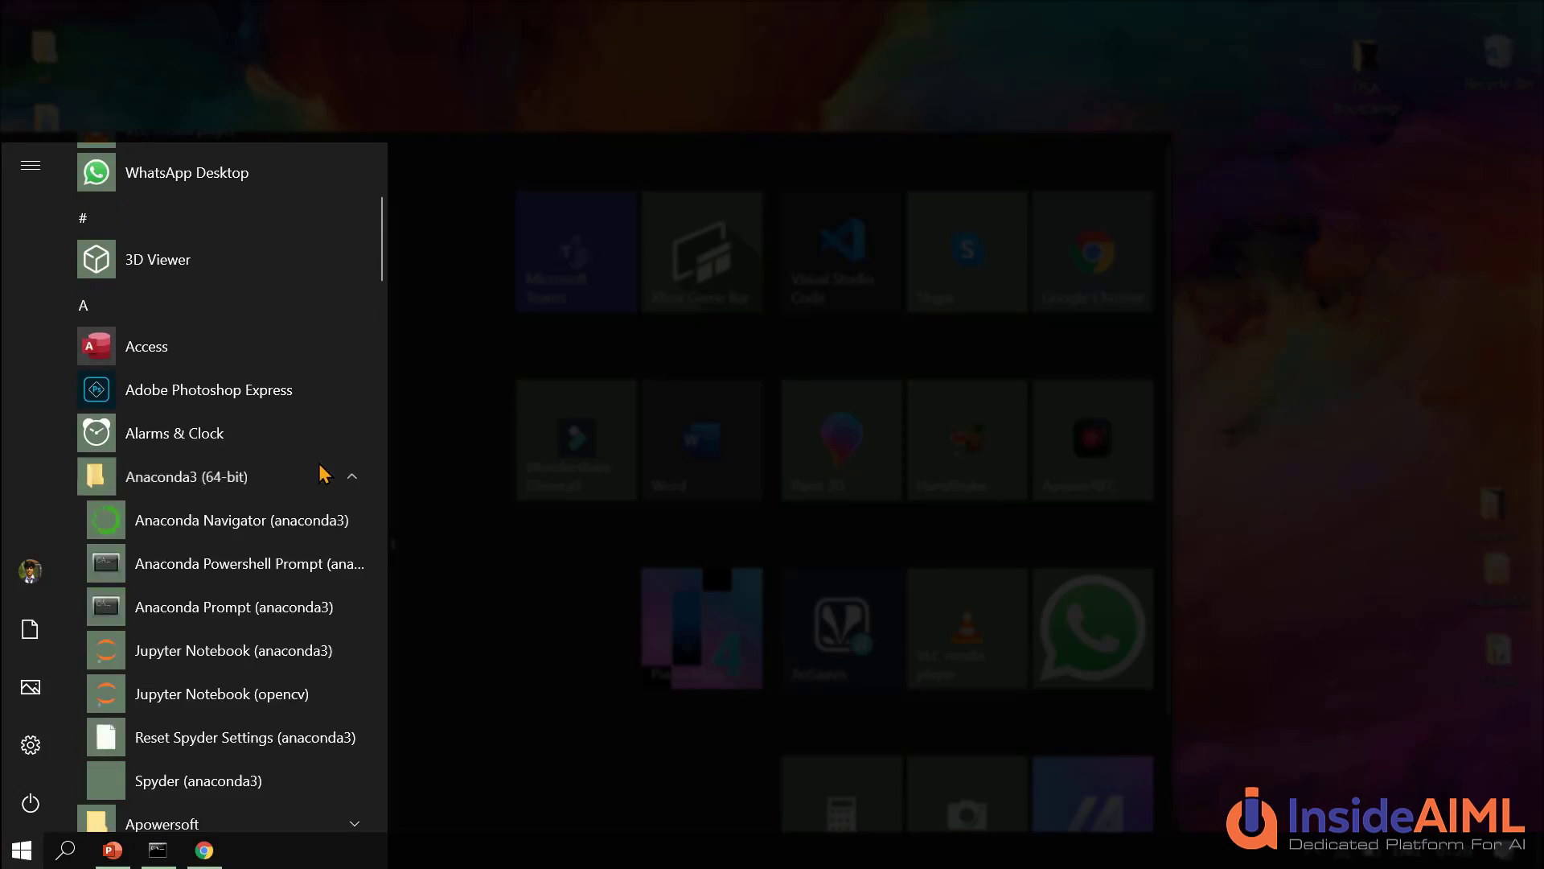
scroll(238, 616, "down", 1)
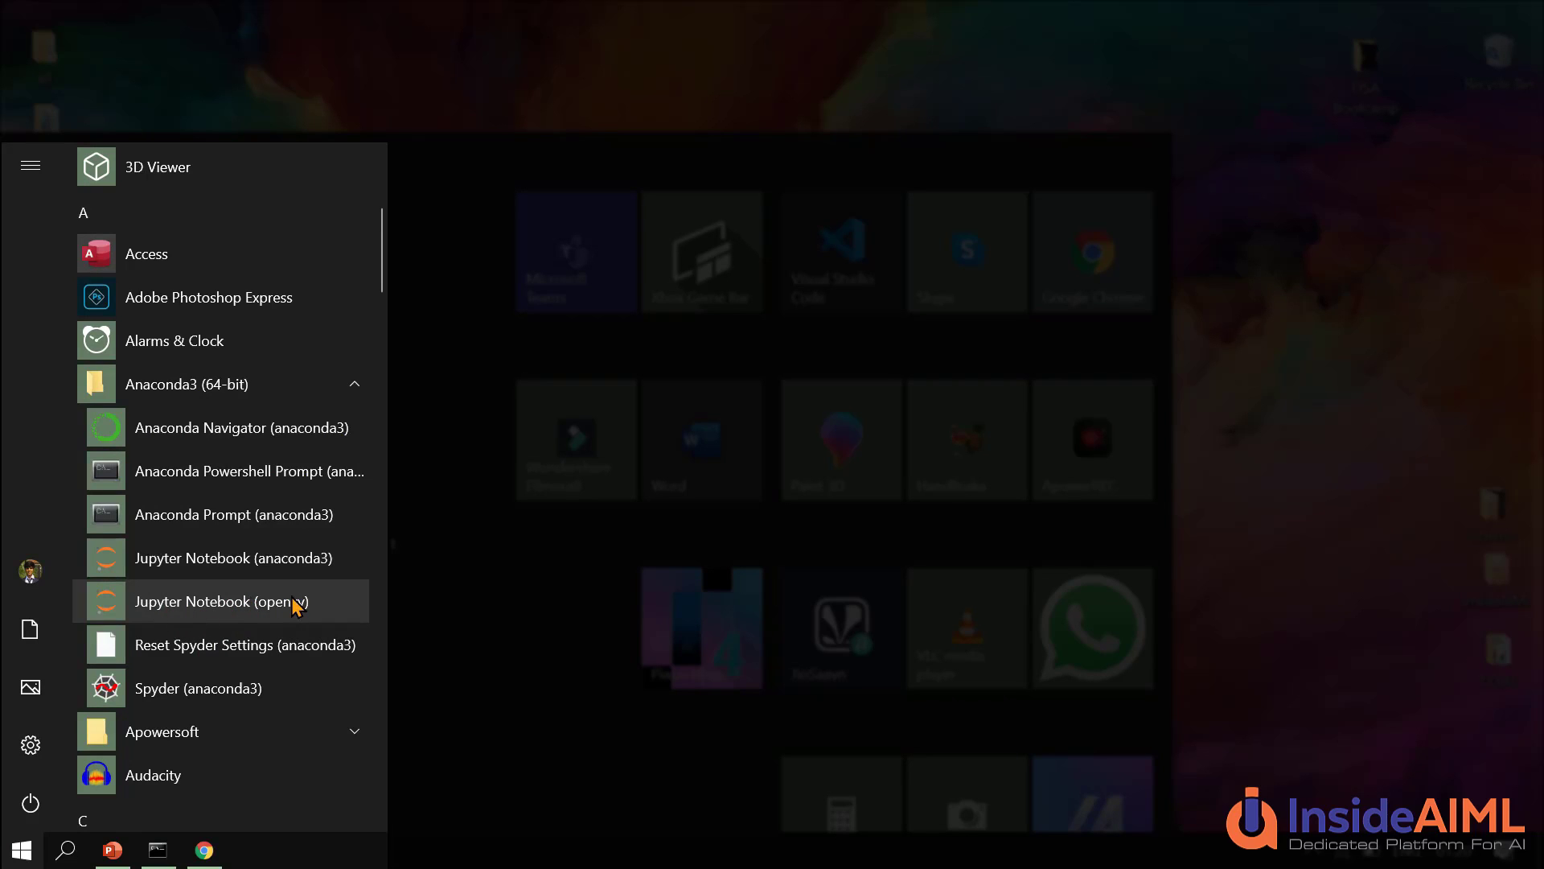
scroll(295, 604, "down", 3)
scroll(257, 456, "up", 2)
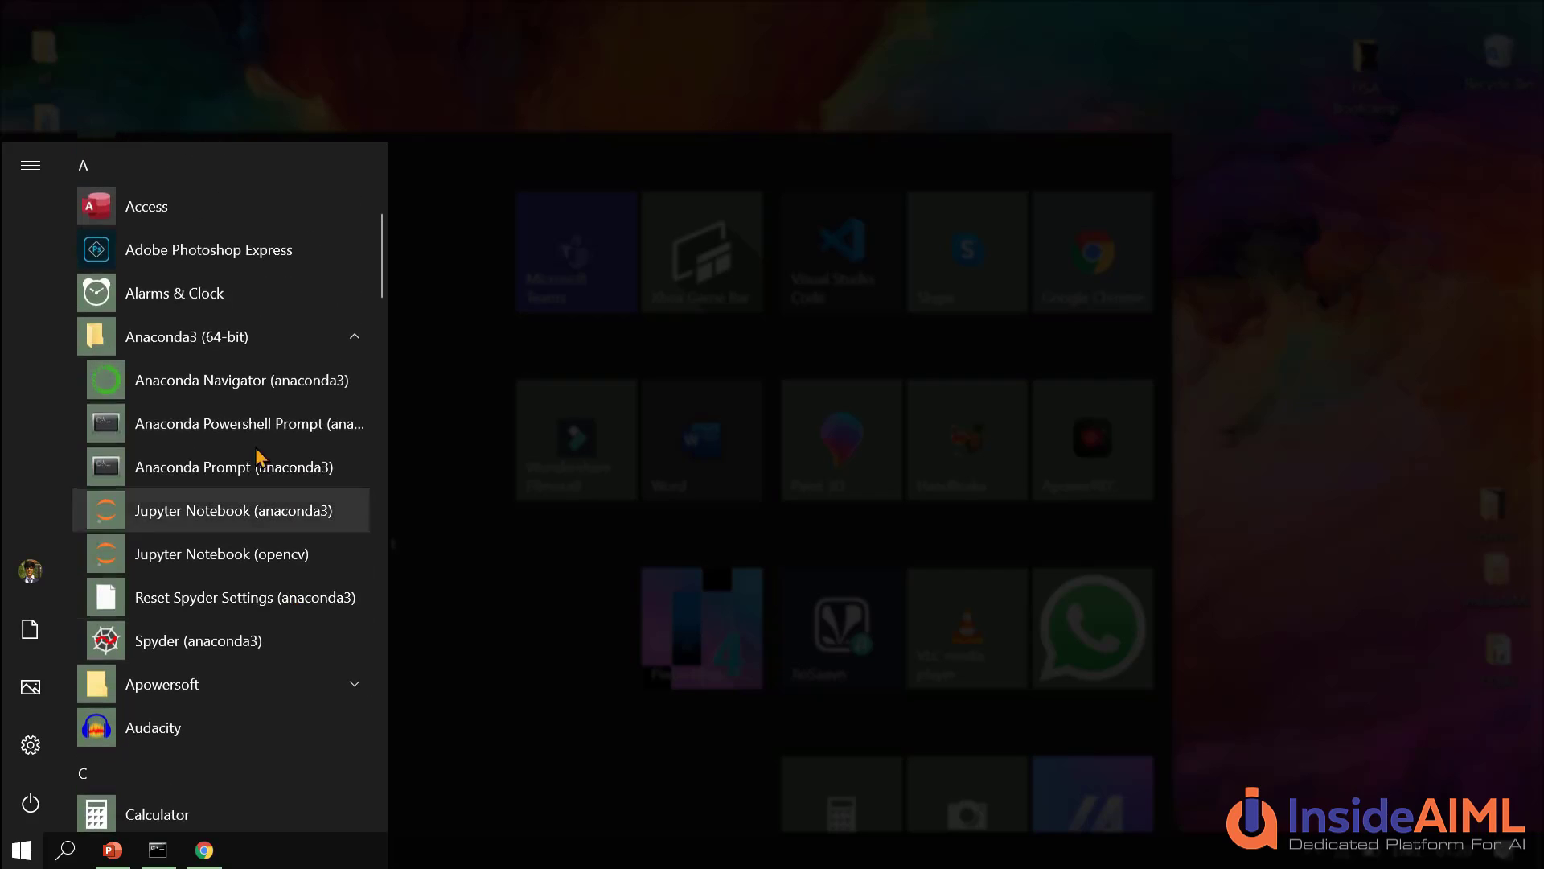
left_click(256, 391)
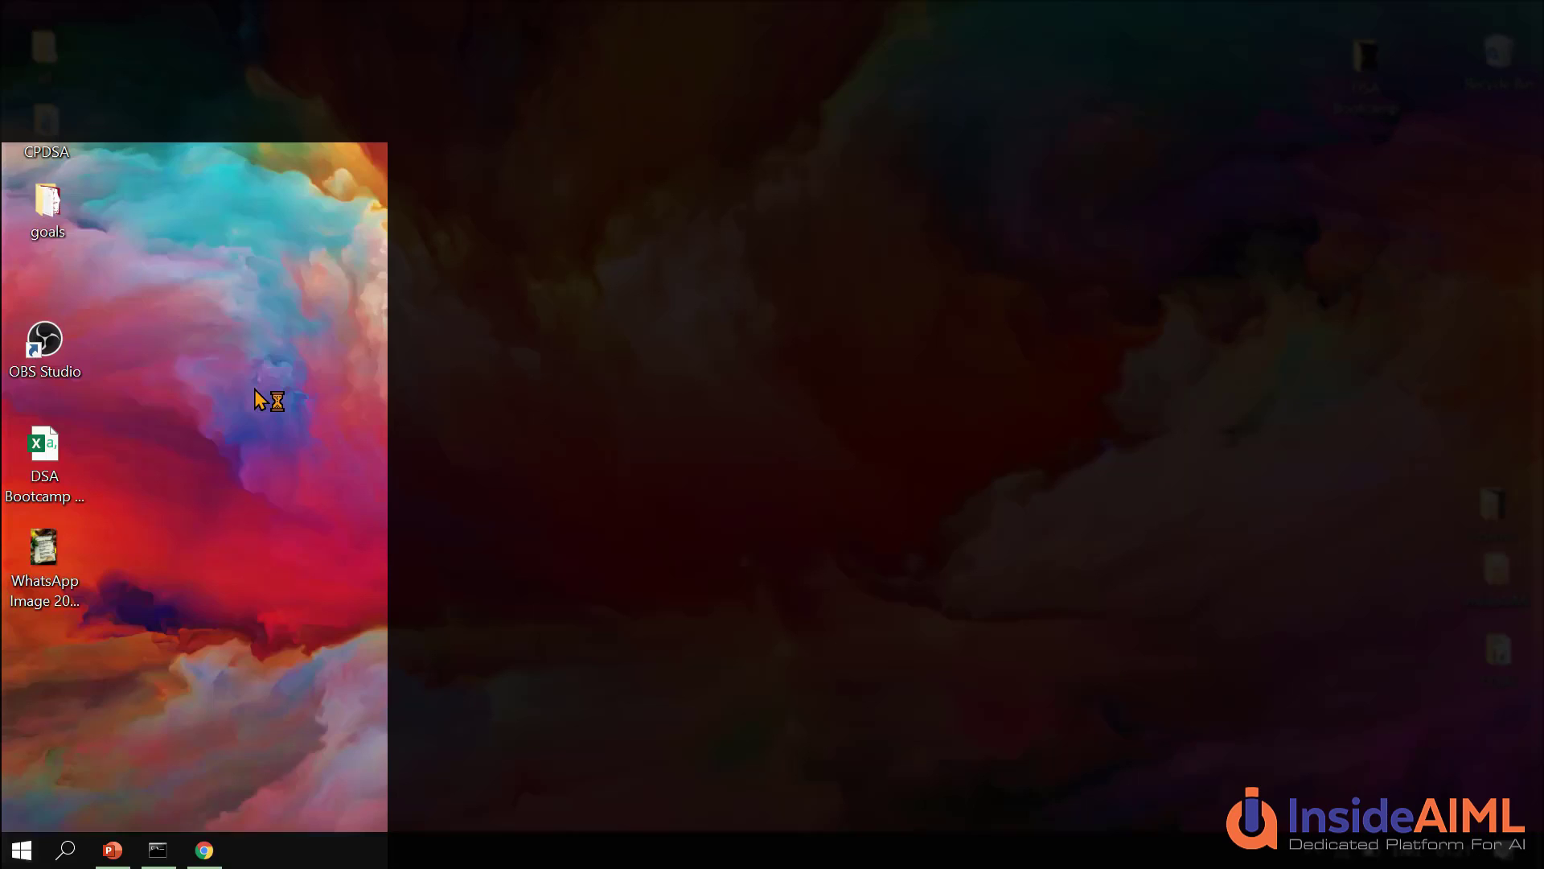
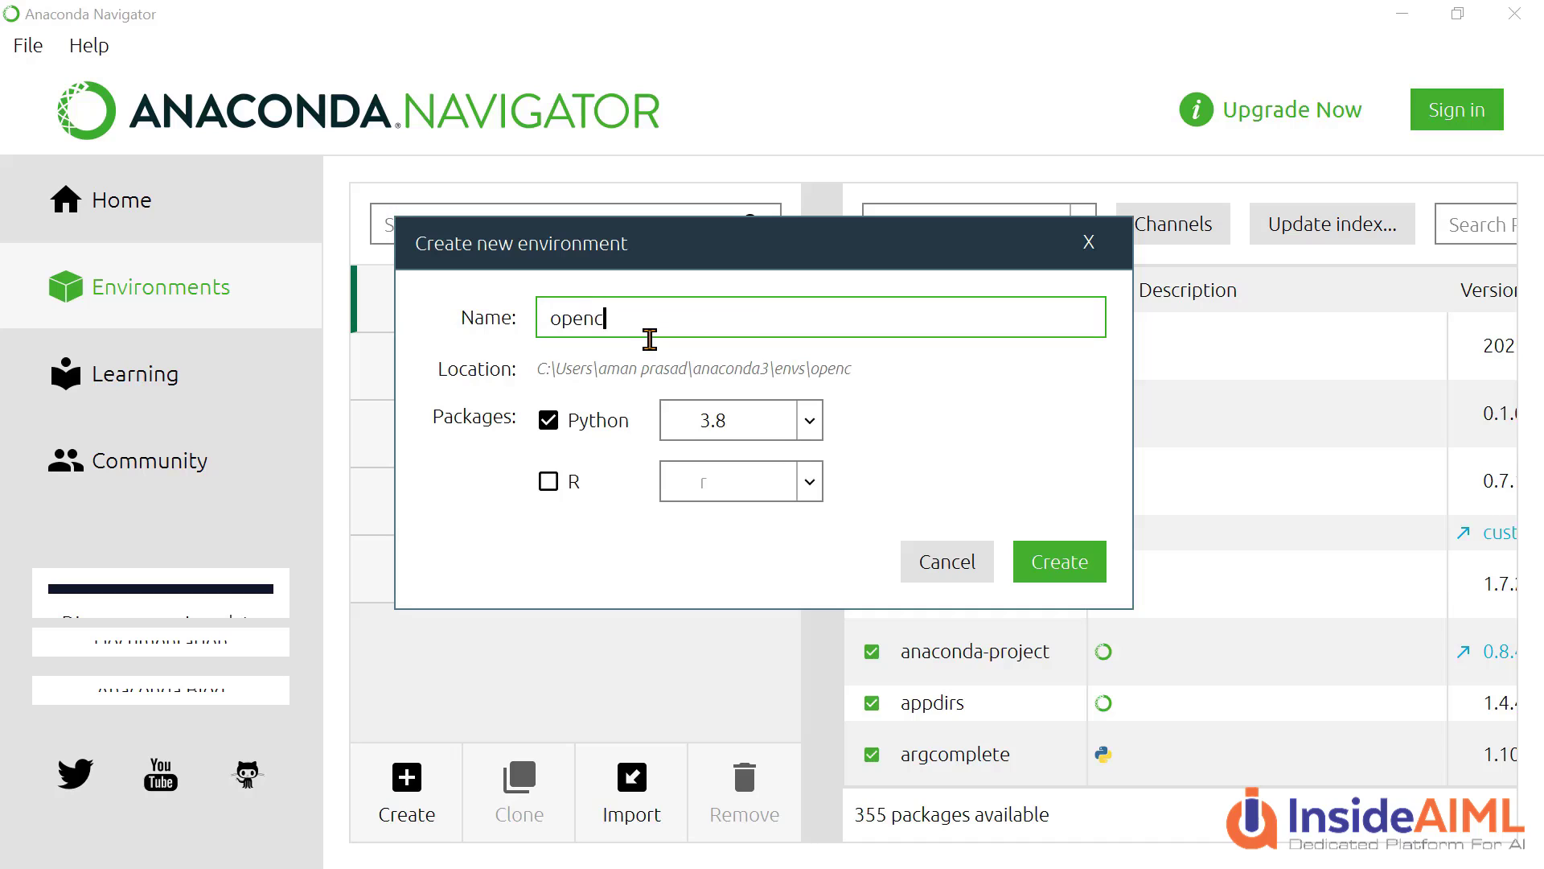
Step: Fill in a new environment named opencv2 with Python 3.7 and cancel its creation
type("v2")
left_click(810, 420)
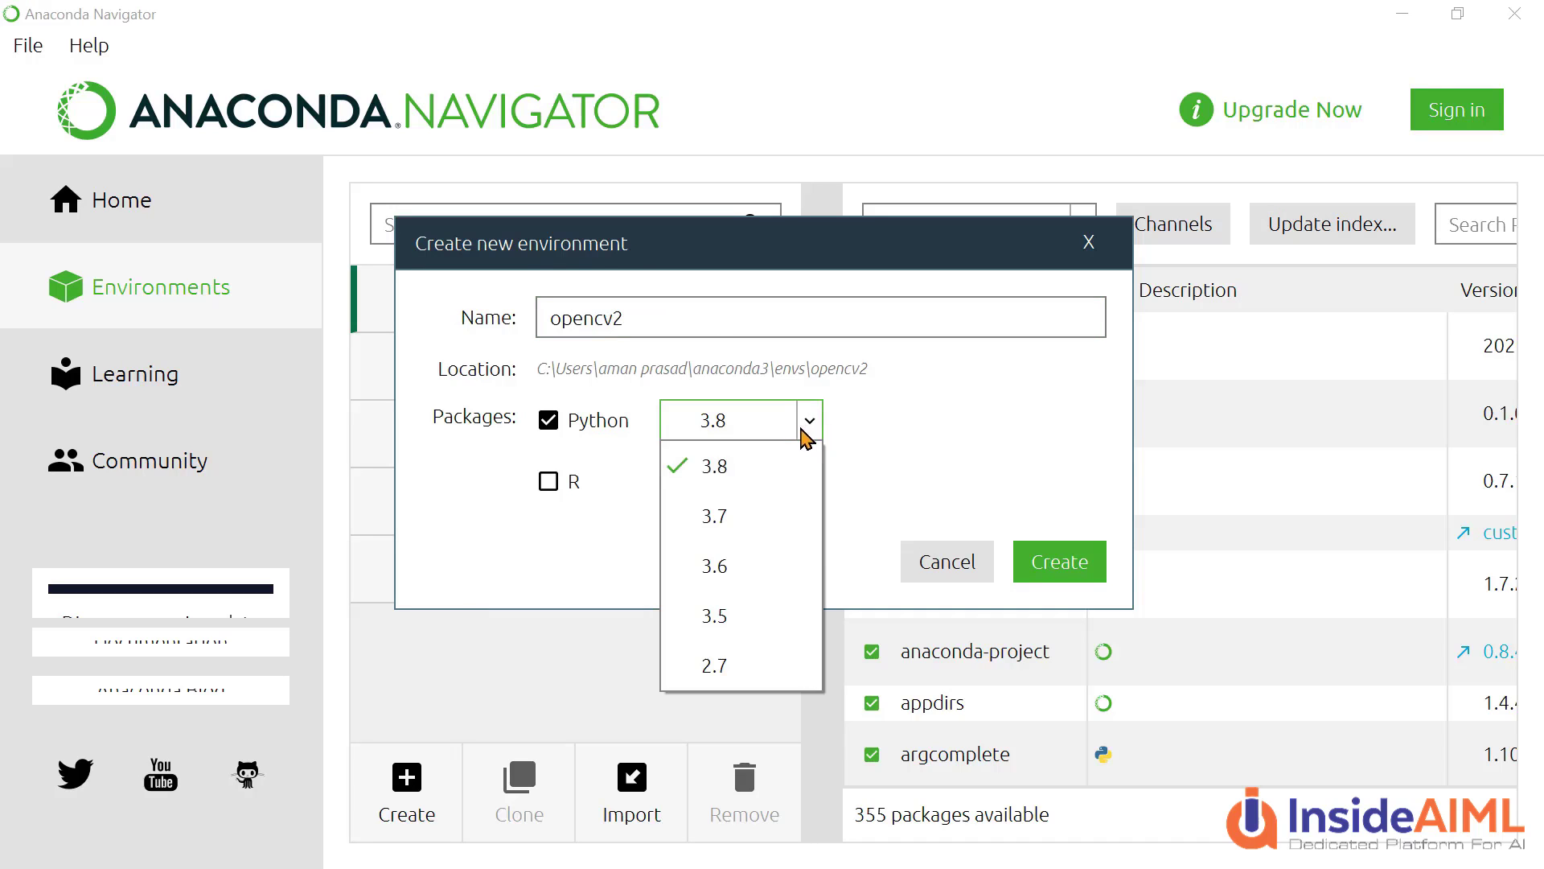
left_click(732, 527)
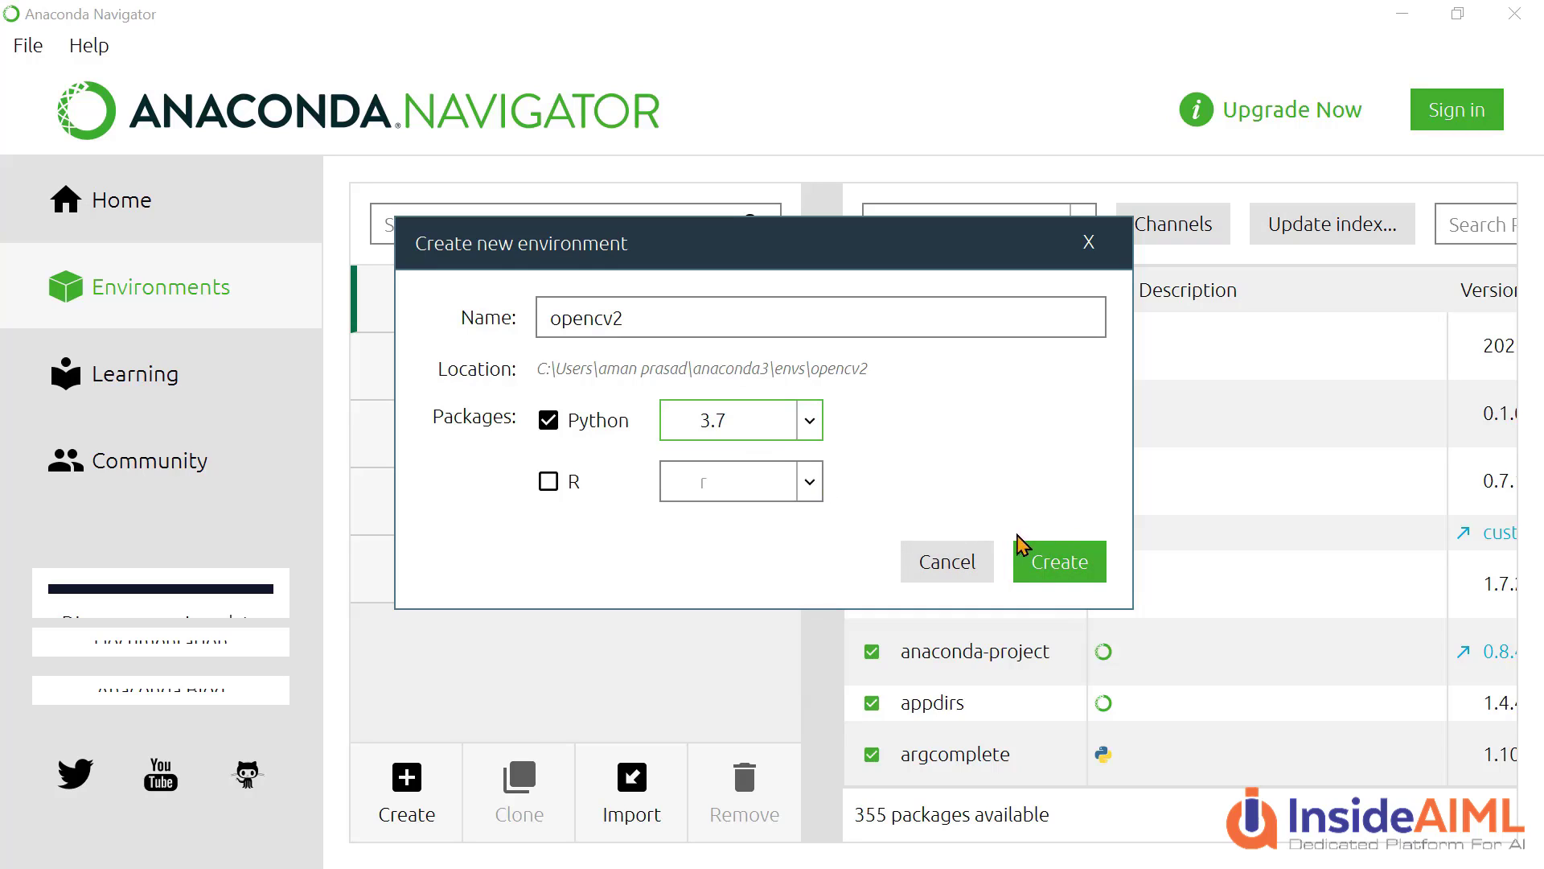
left_click(947, 563)
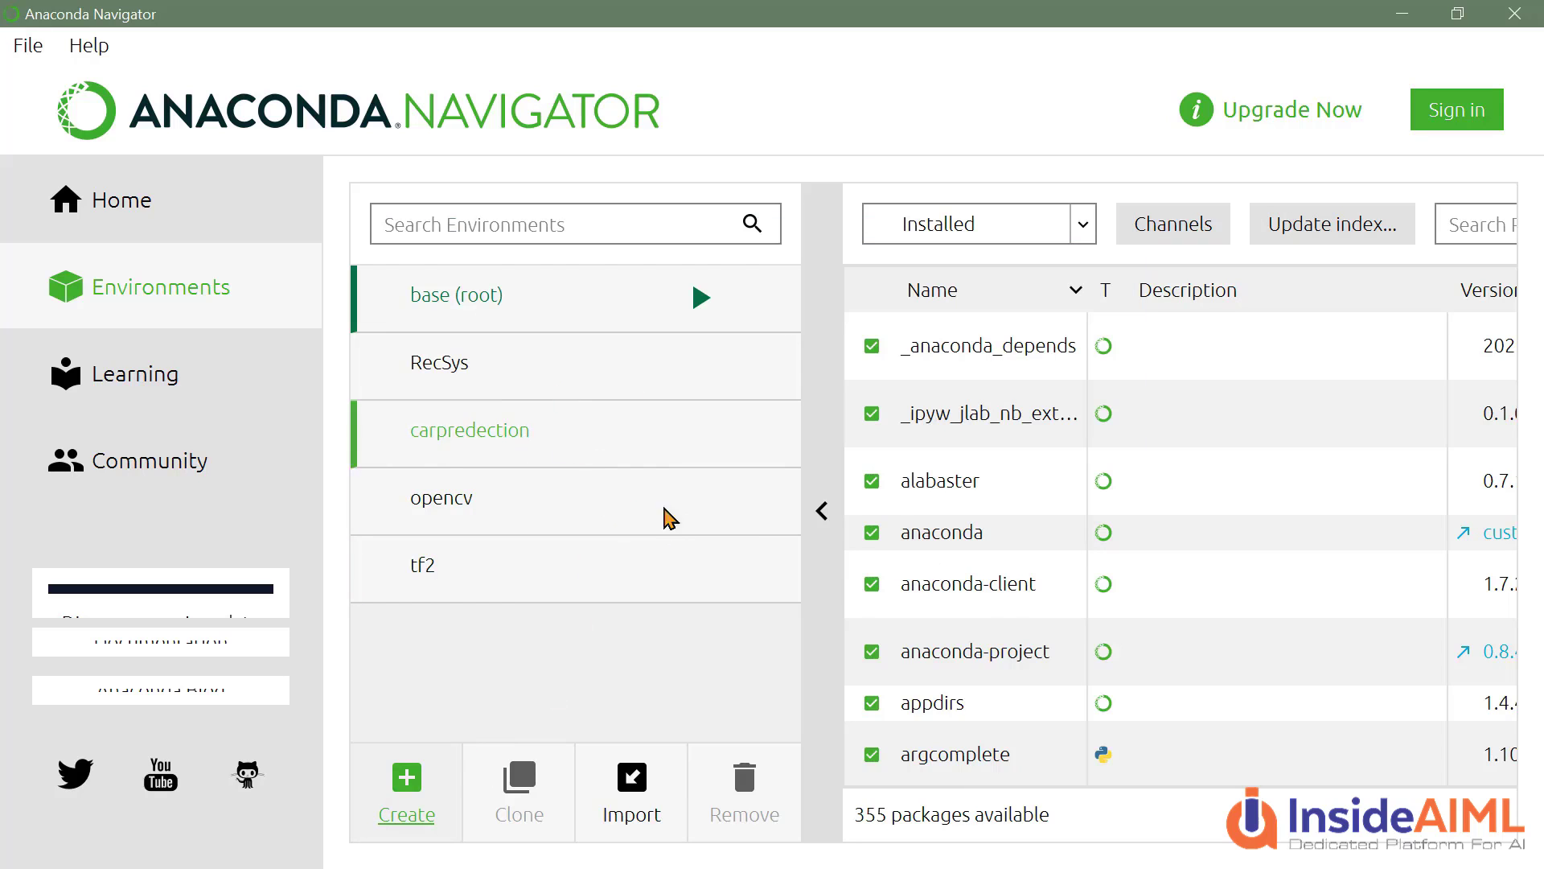
Step: Search all packages of the opencv environment for "opencv" and view the marking options of the opencv package
left_click(487, 507)
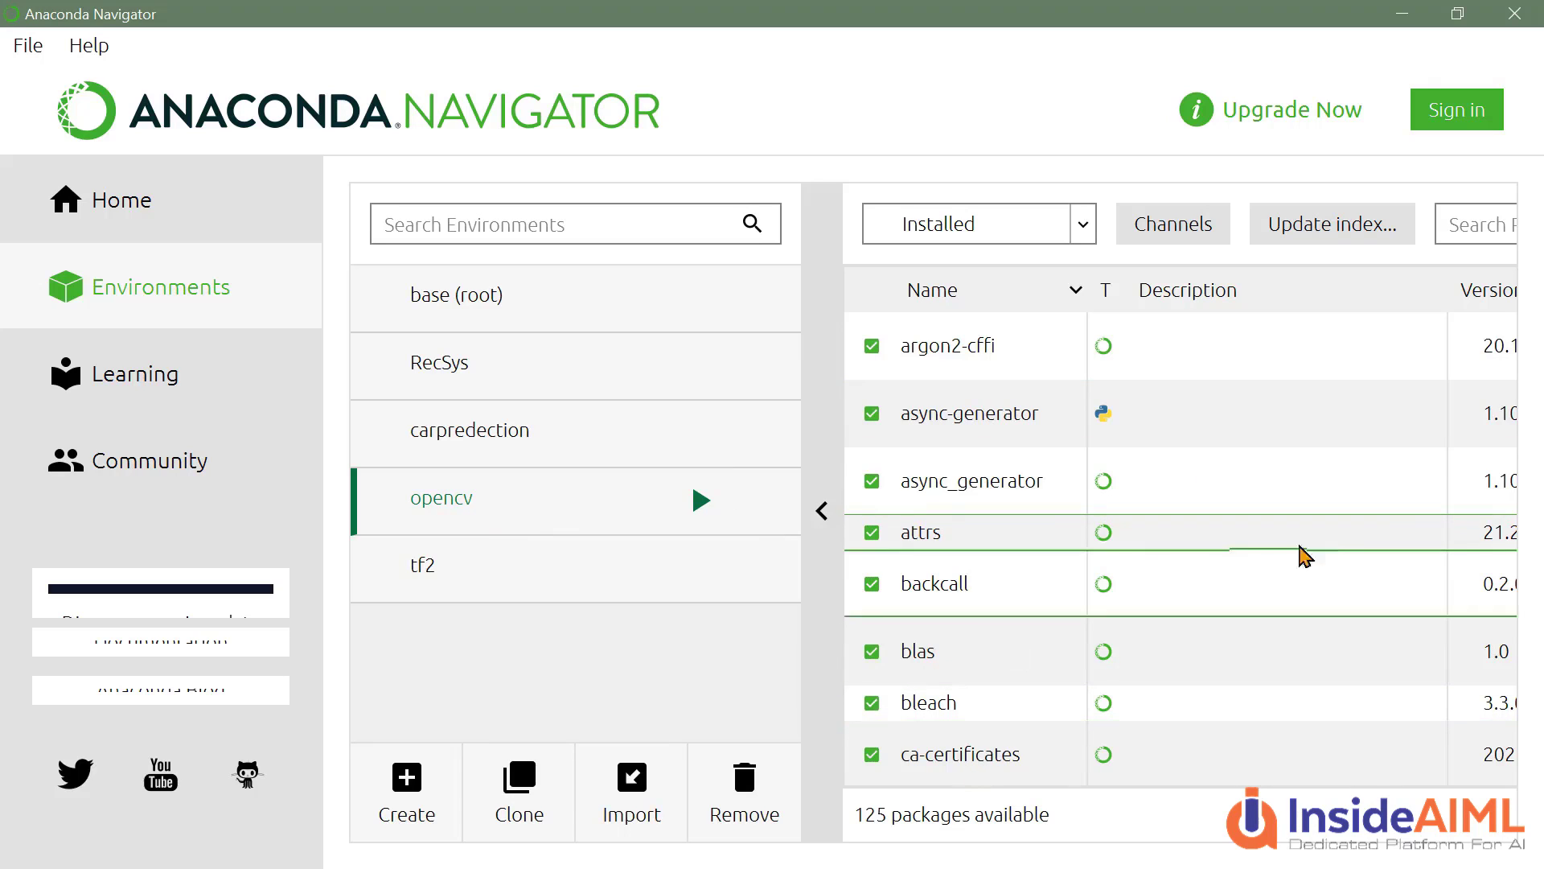
left_click(1085, 225)
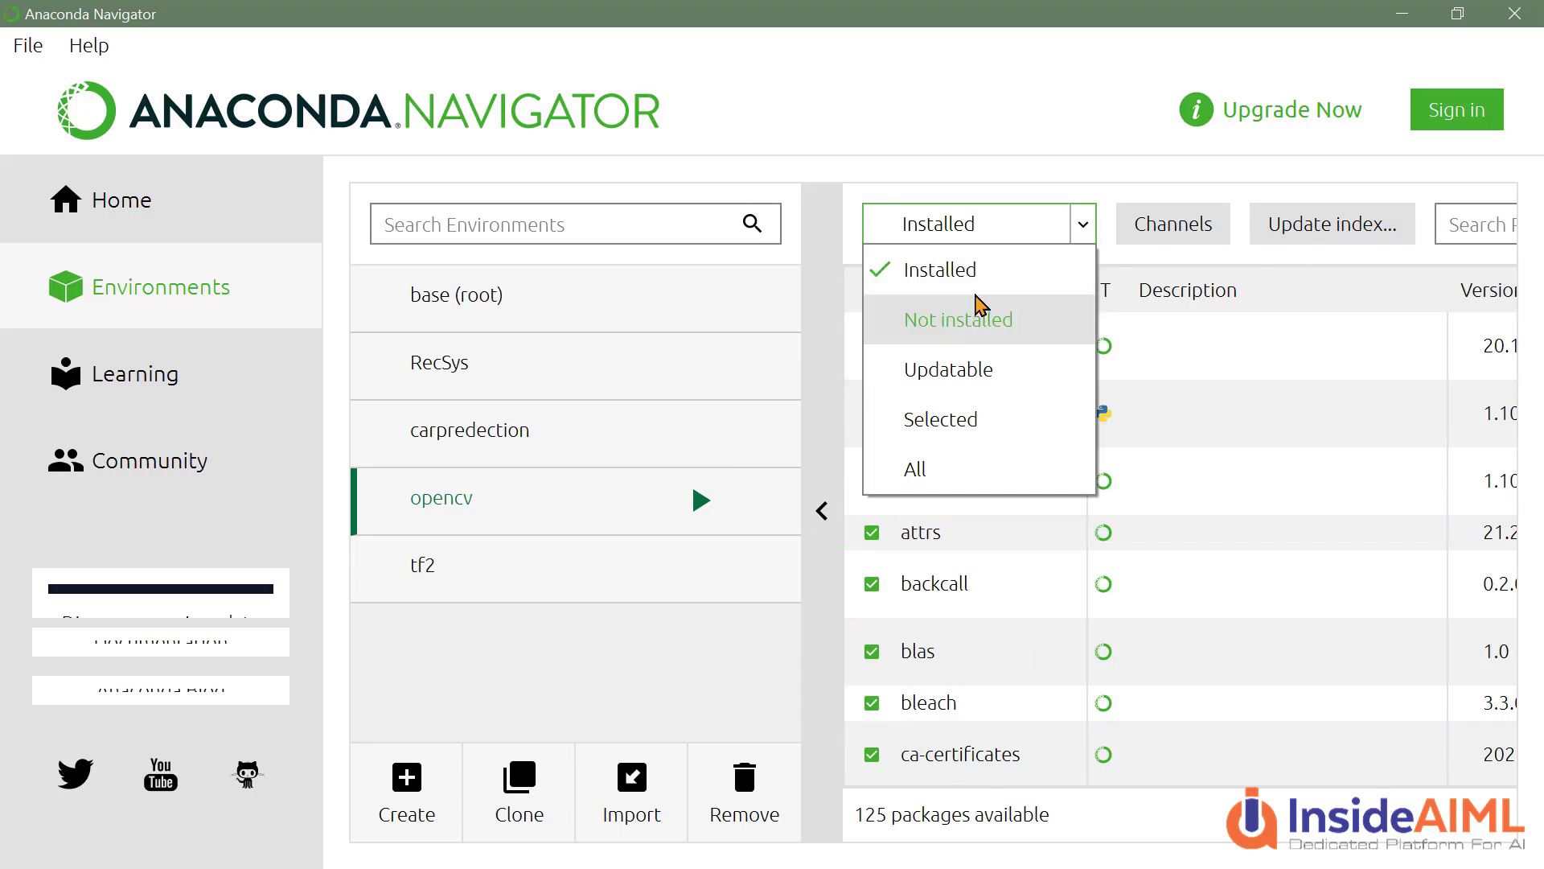
left_click(948, 466)
left_click(1478, 241)
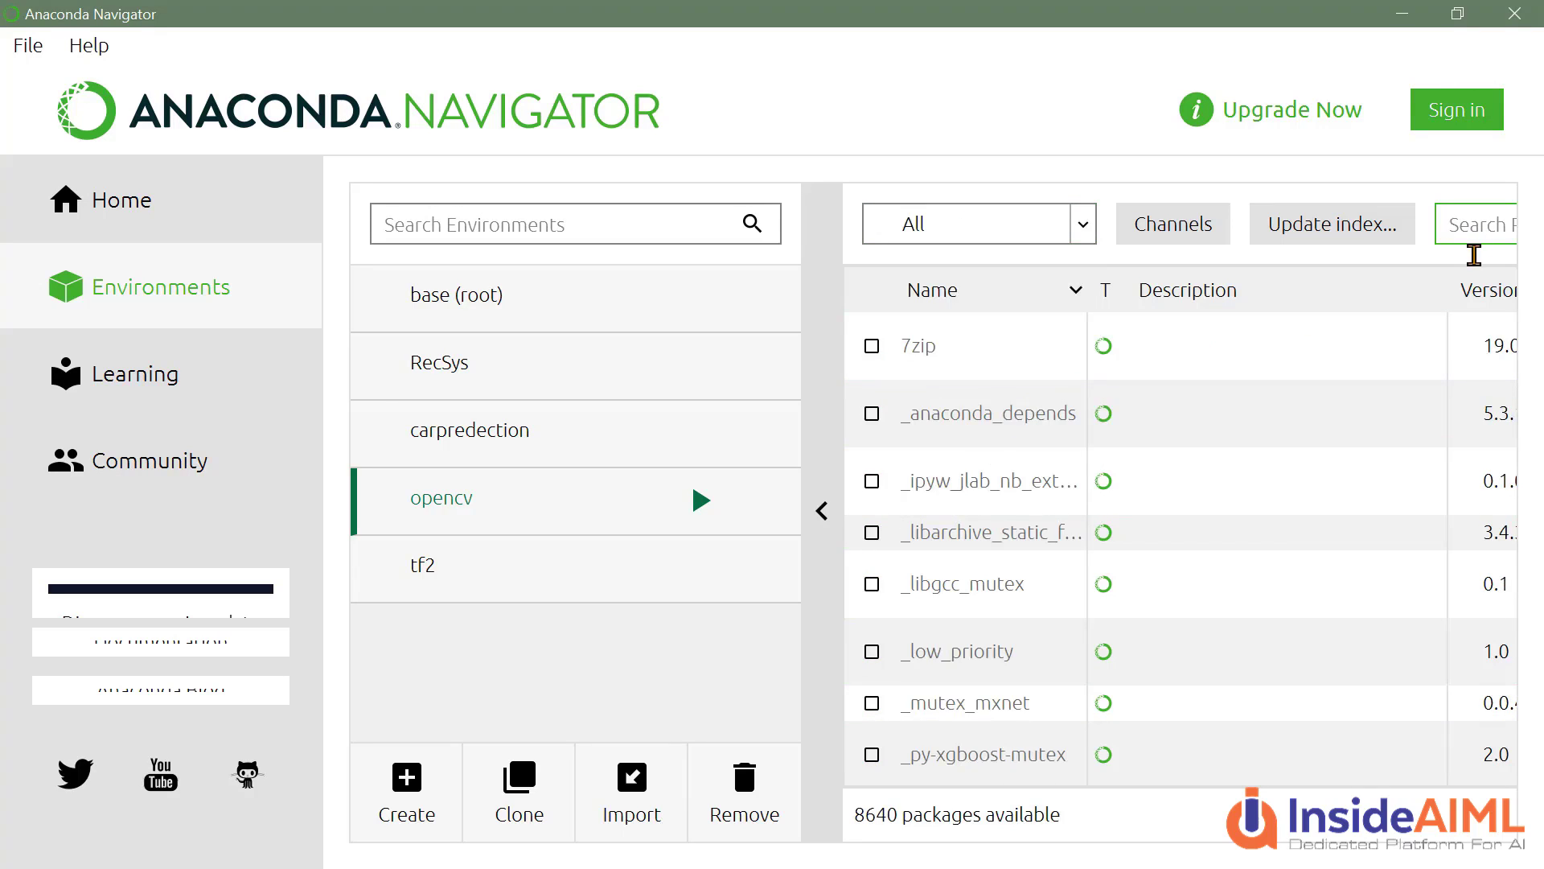
type("opencv")
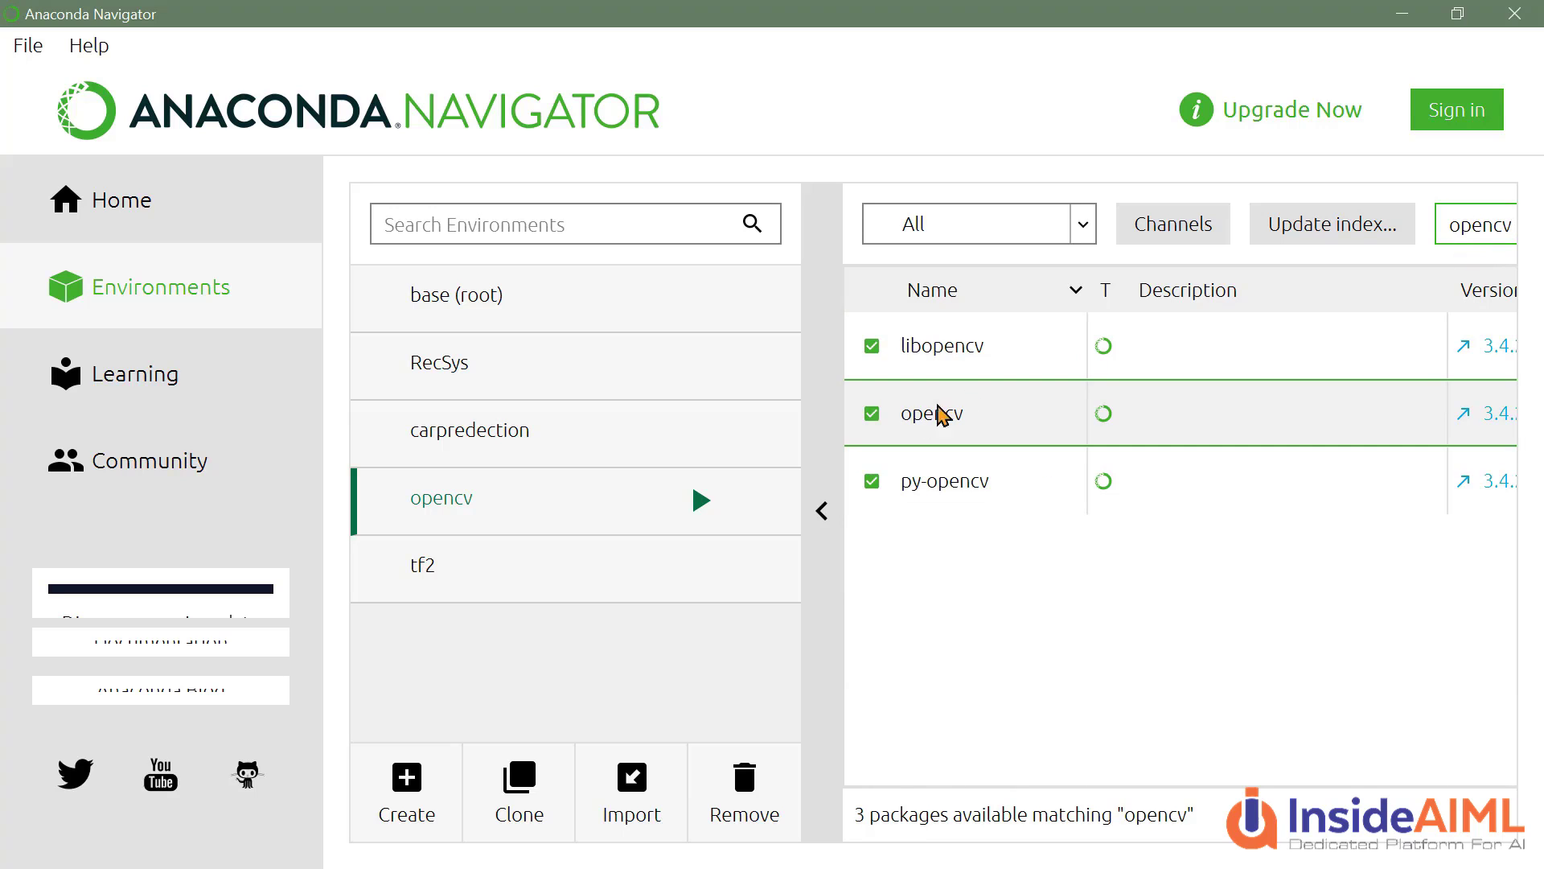
right_click(877, 416)
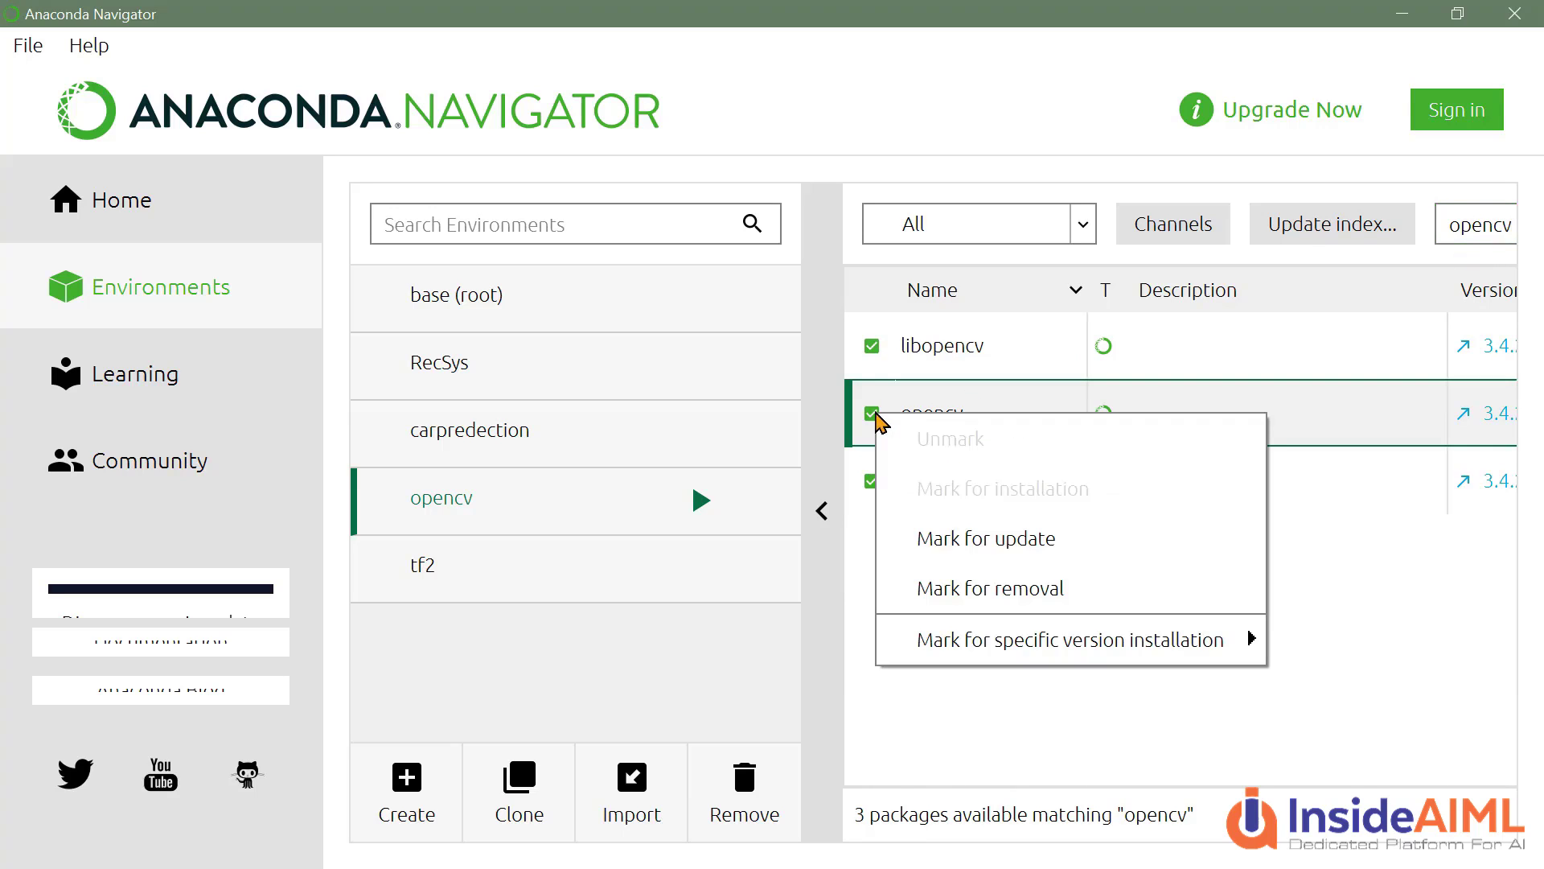
left_click(1356, 616)
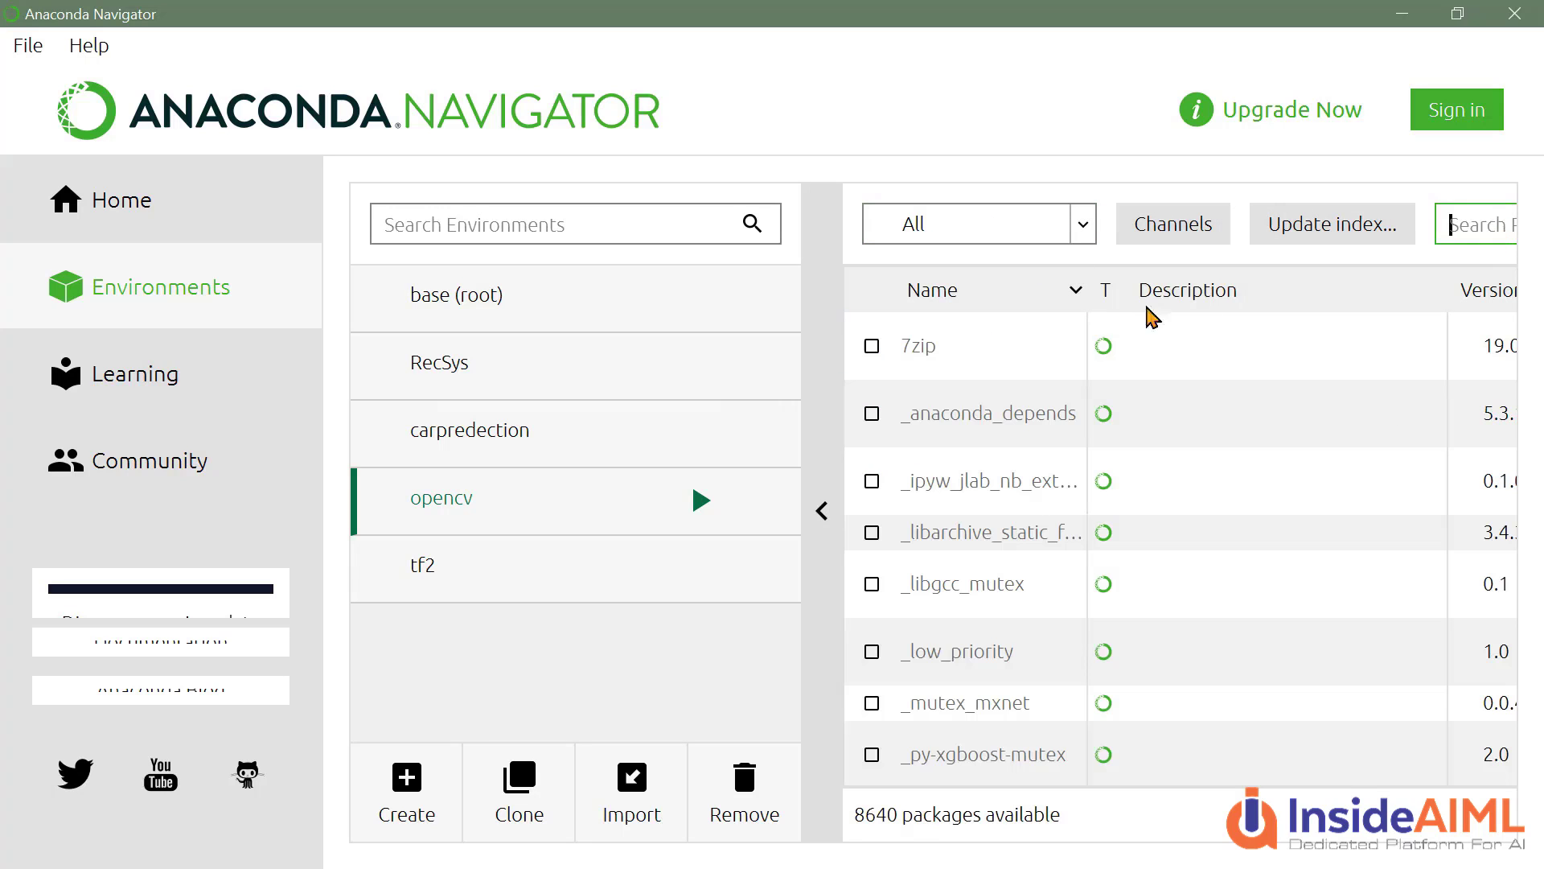
Step: Mark the 7zip package for installation in the opencv environment and search the packages for "opencv" again
left_click(879, 350)
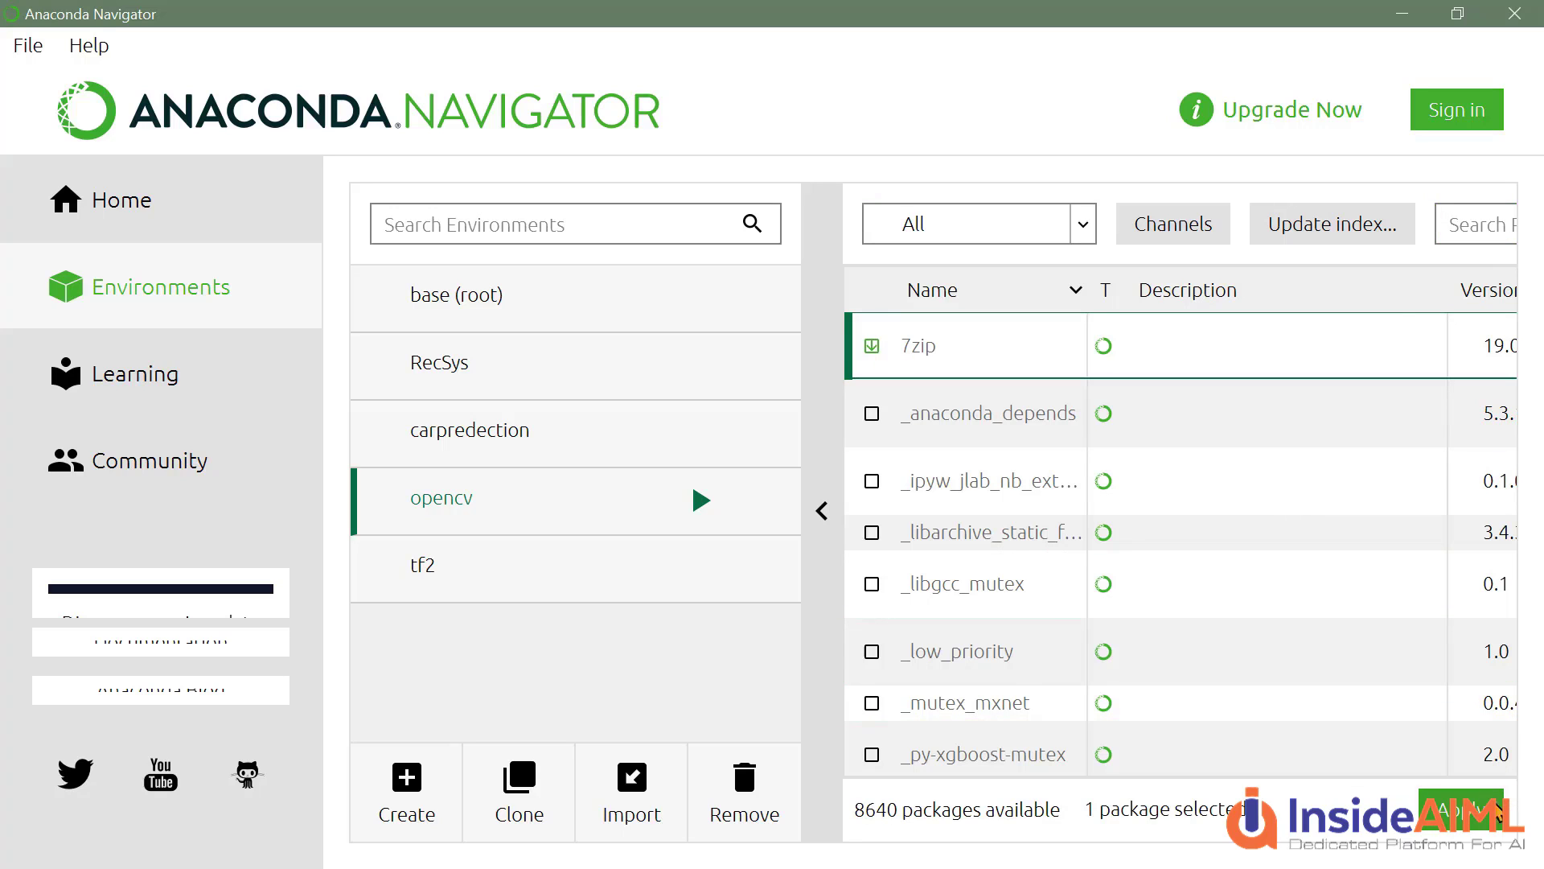
left_click(1480, 241)
type("opencv")
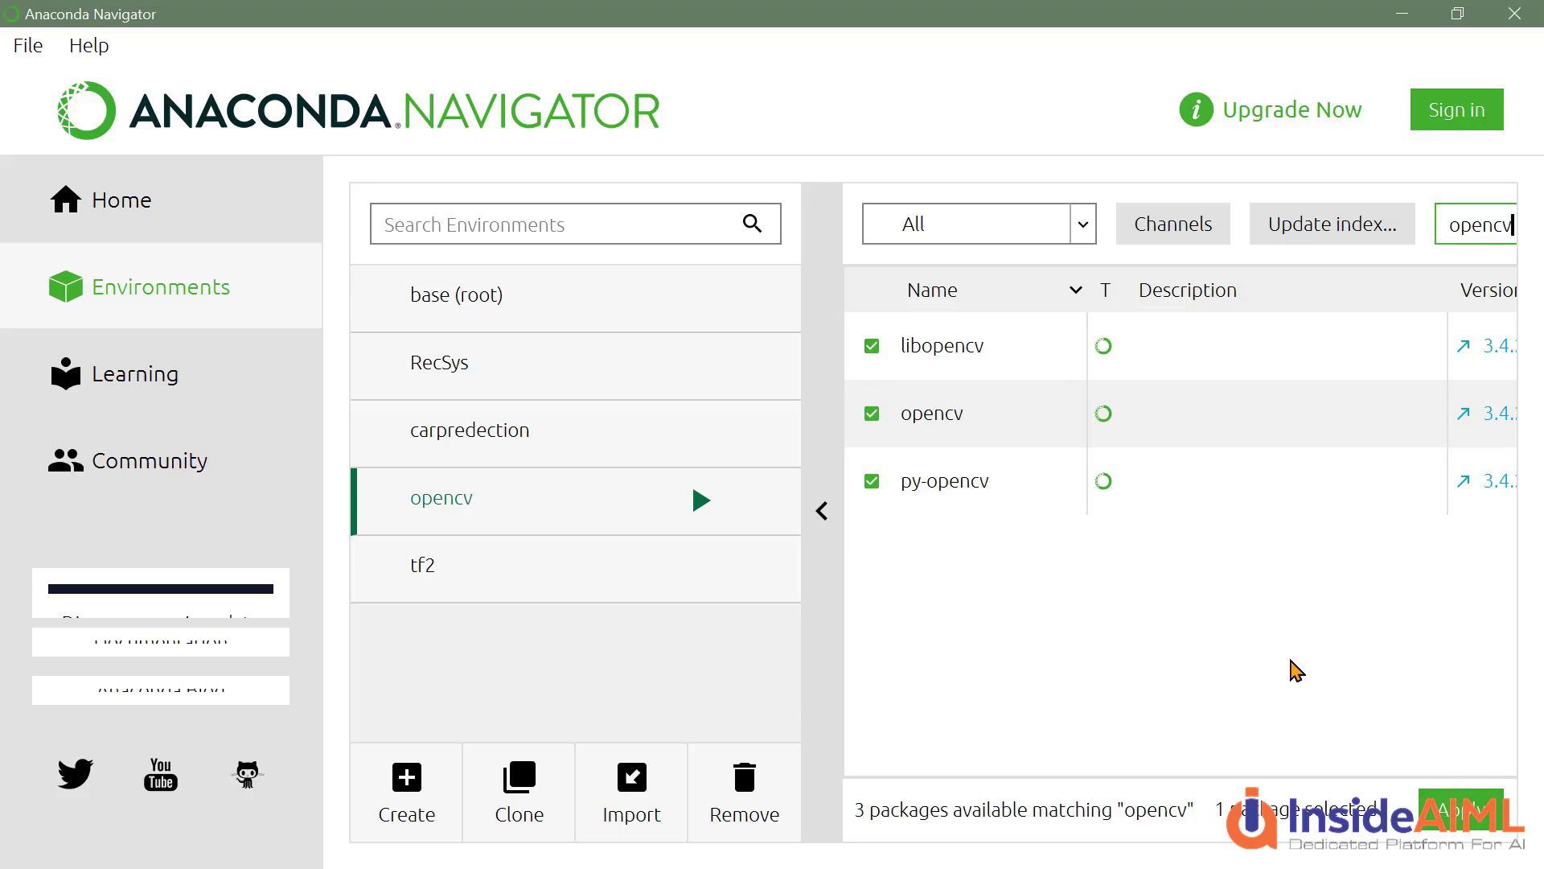
Step: Replace the package search term with "jupyter"
double_click(1498, 236)
key("BackSpace")
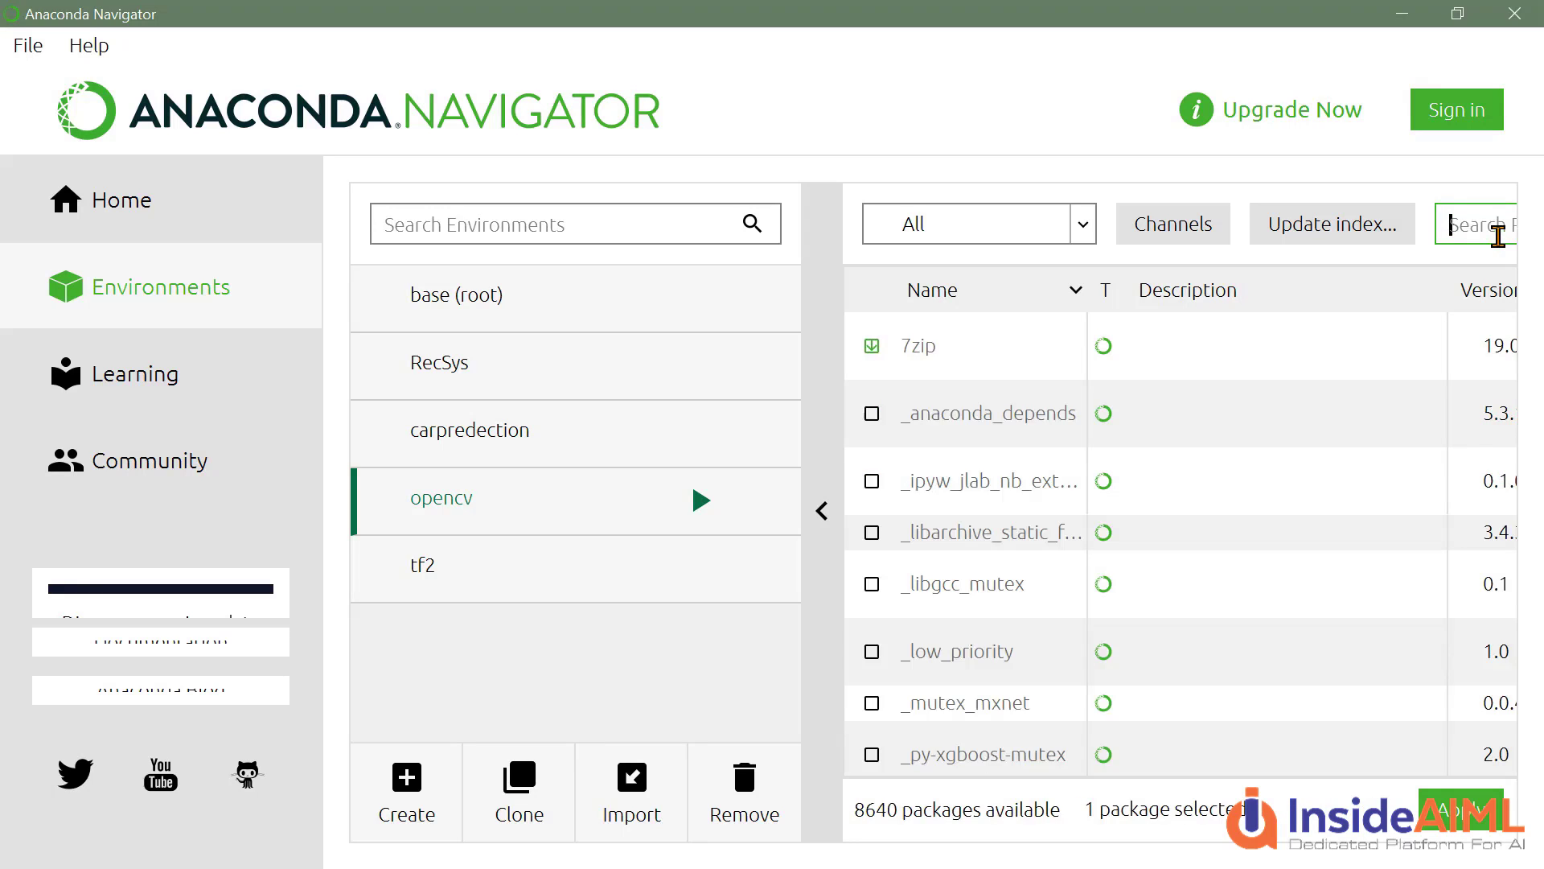
type("juperter")
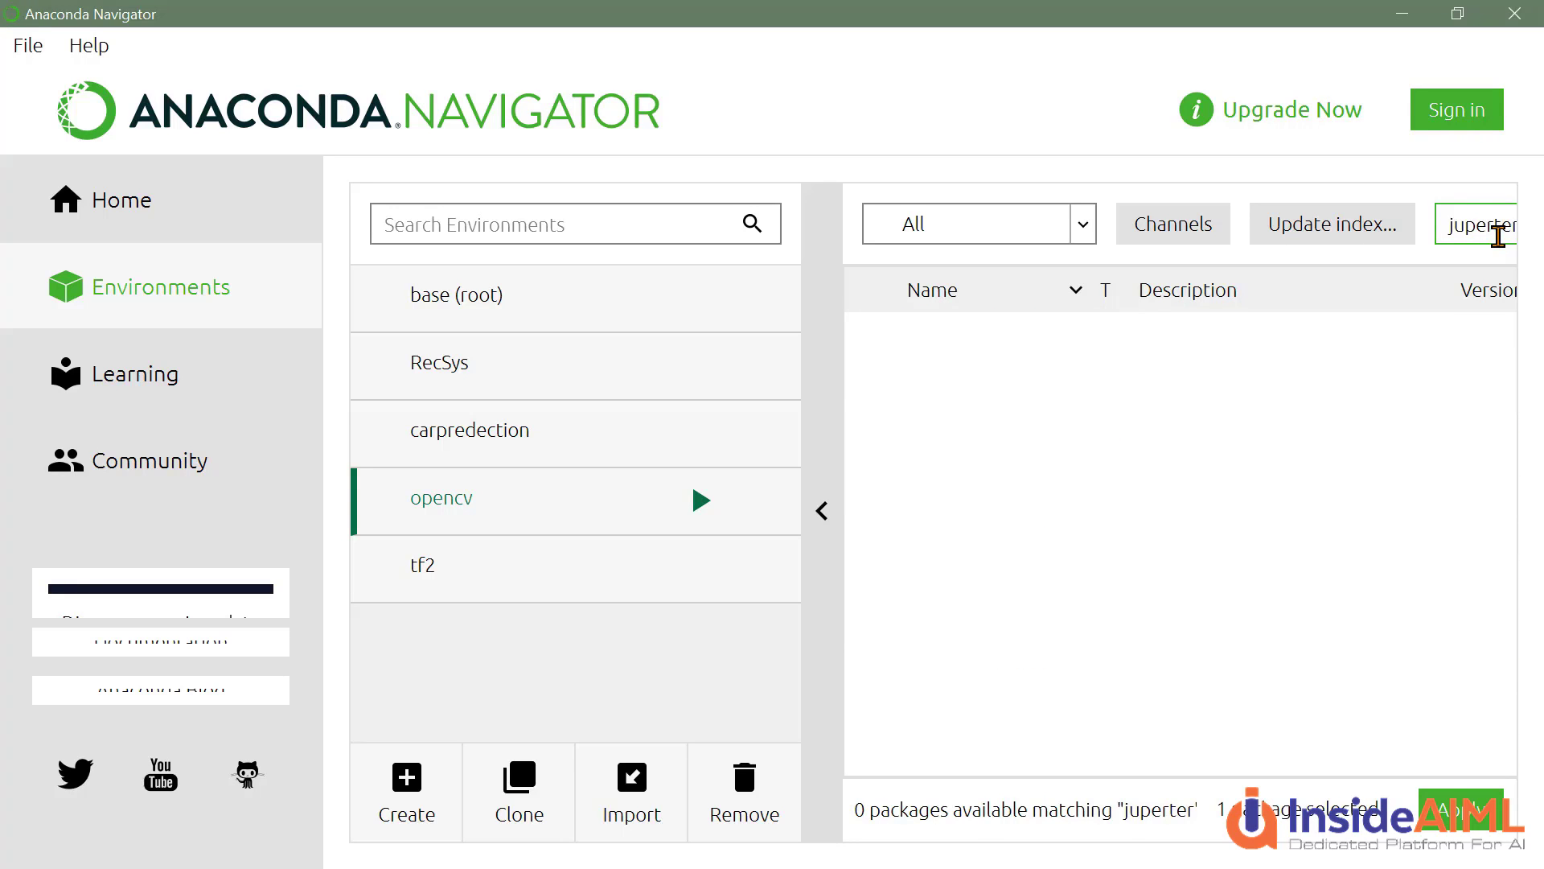
key("BackSpace")
key("BackSpace")
key("BackSpace")
key("BackSpace")
key("BackSpace")
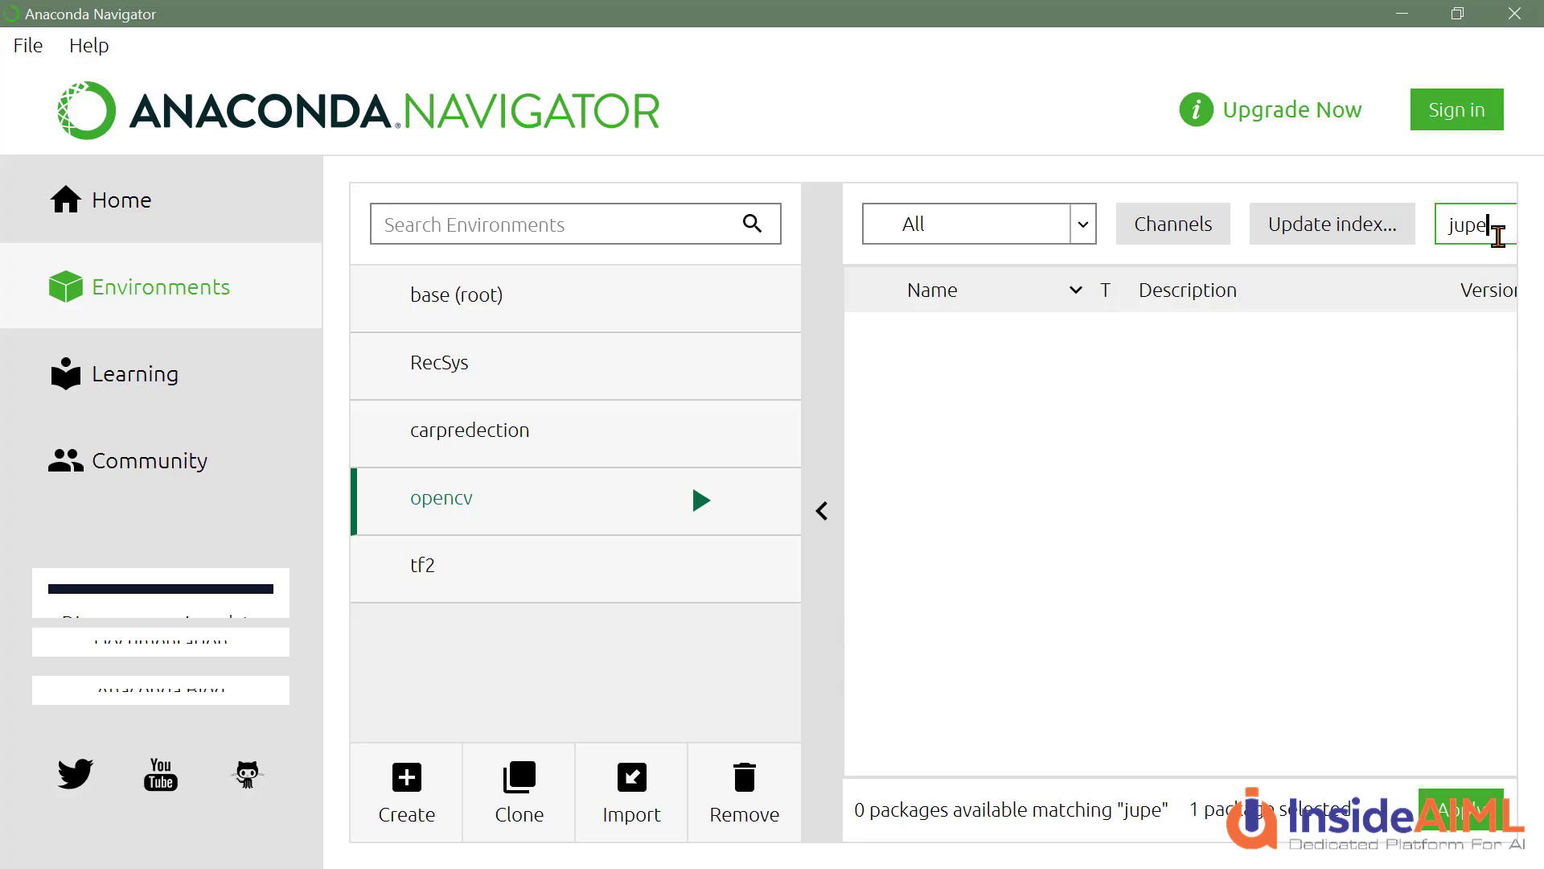
type("yter")
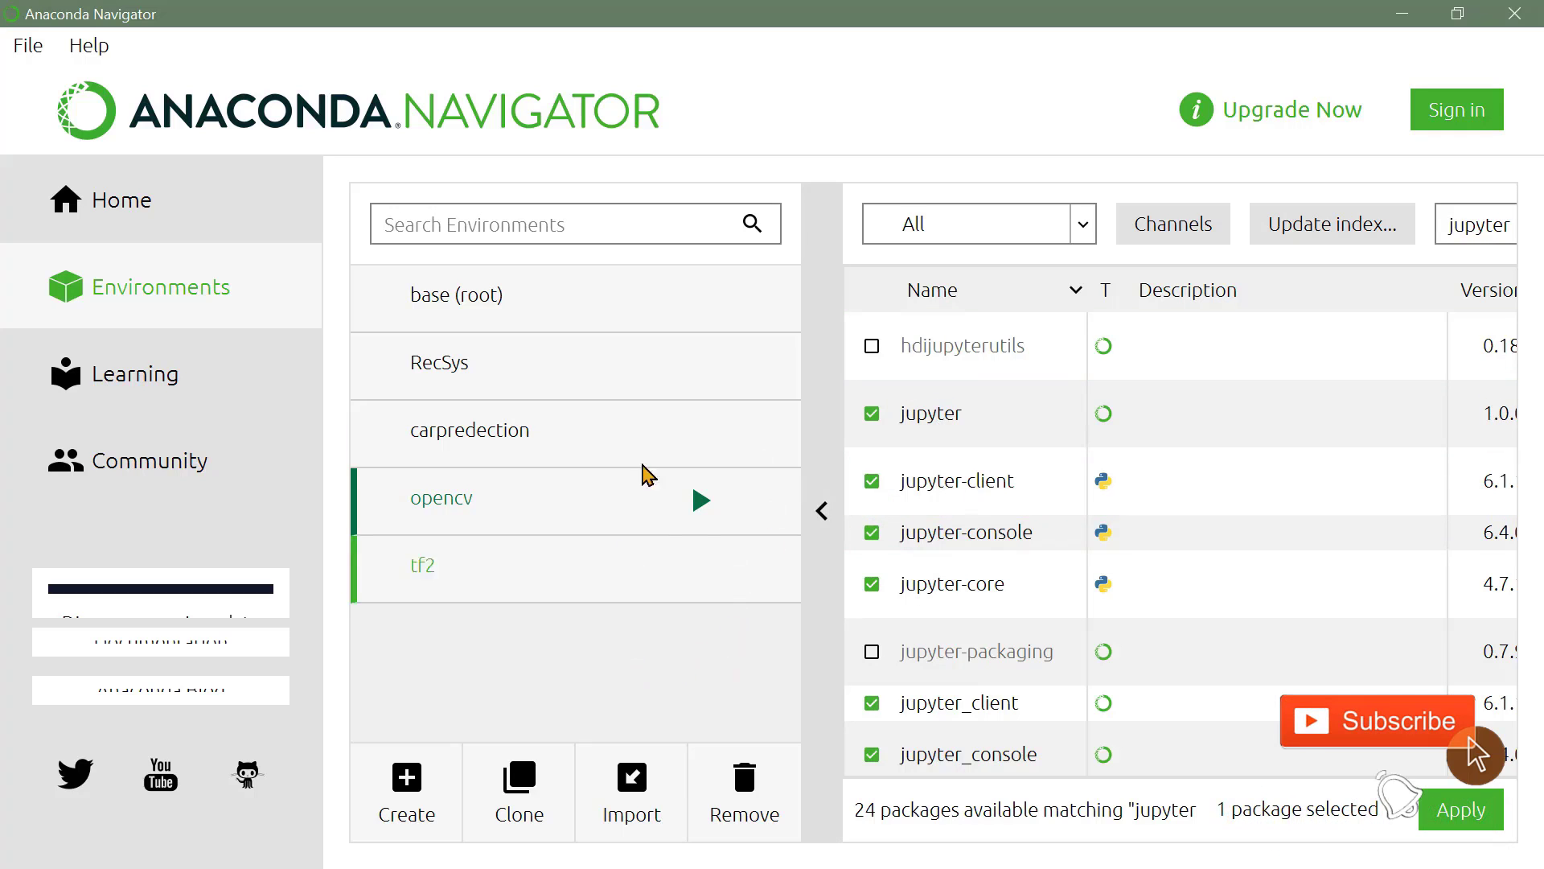
Step: Restrict the jupyter search in the opencv environment to installed packages and look through the matches
left_click(688, 513)
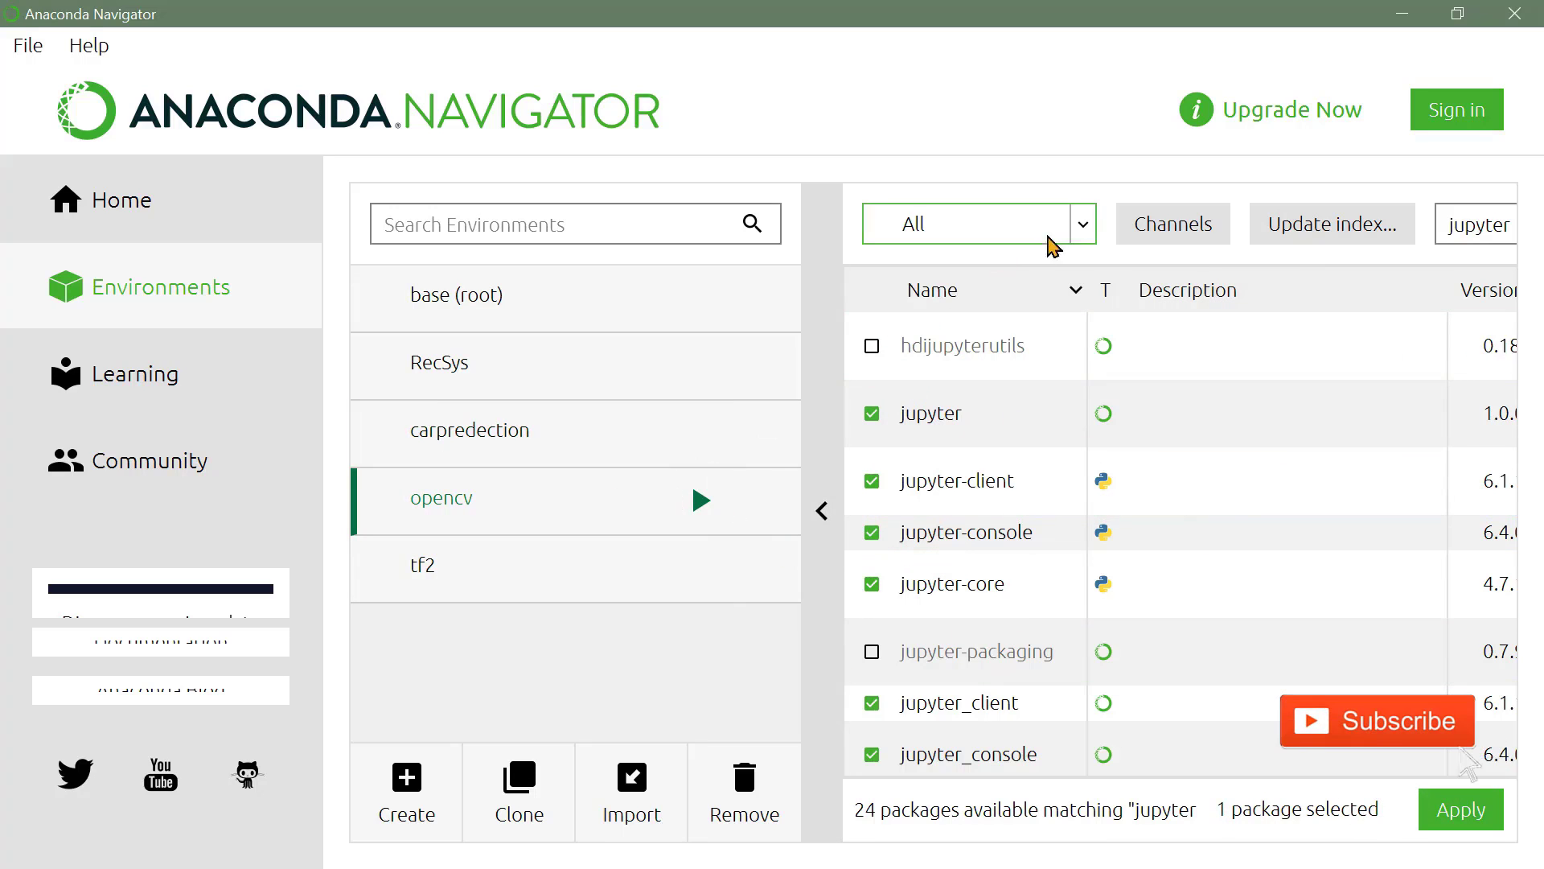
left_click(1082, 229)
left_click(986, 277)
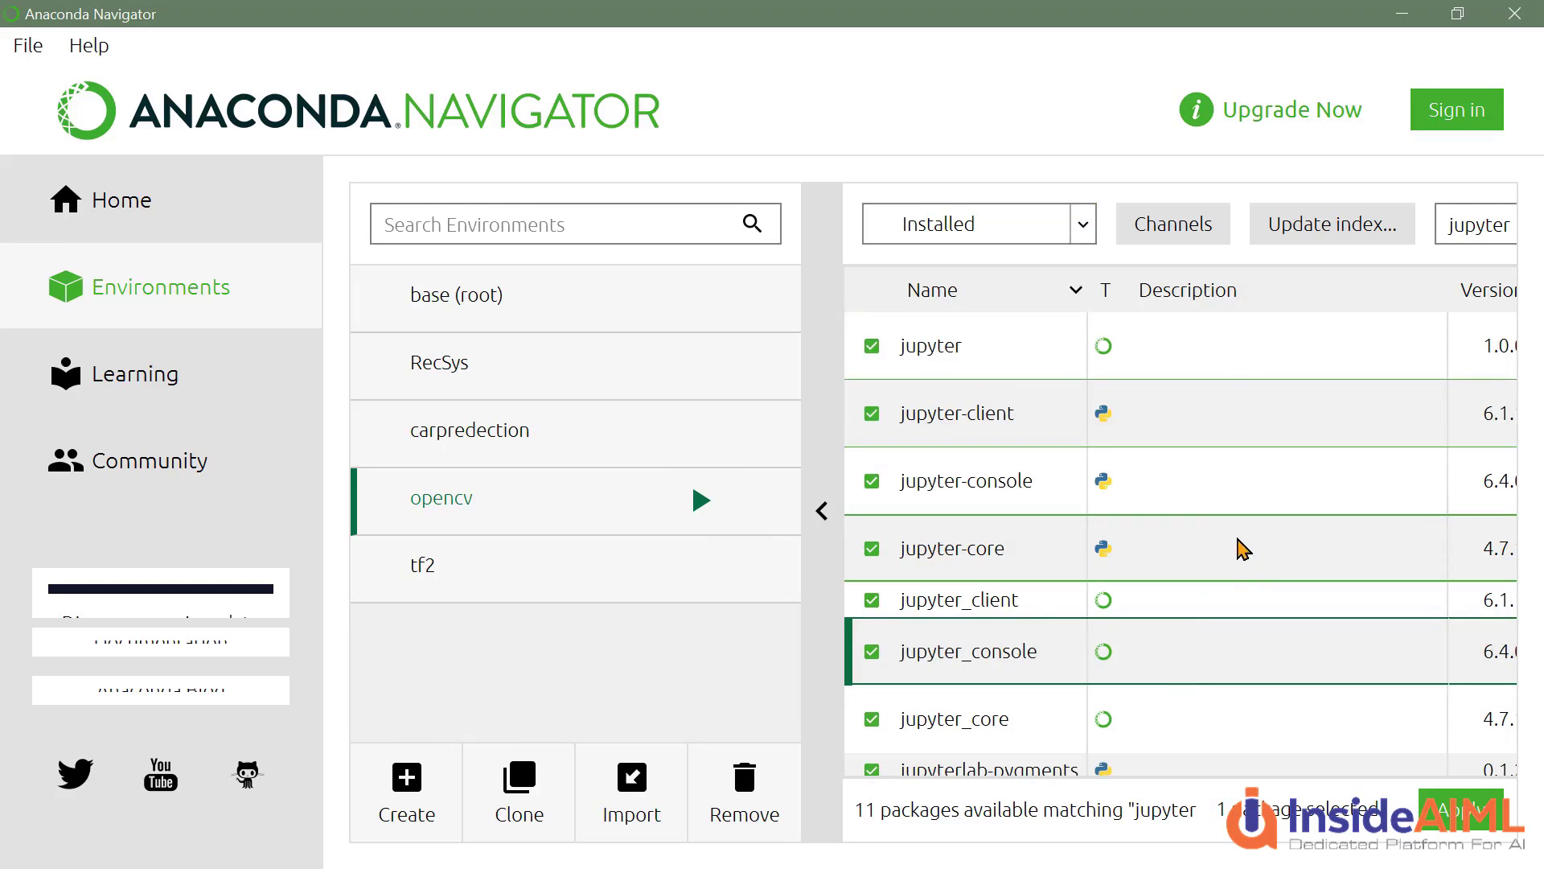
scroll(1227, 535, "down", 3)
scroll(1216, 543, "up", 3)
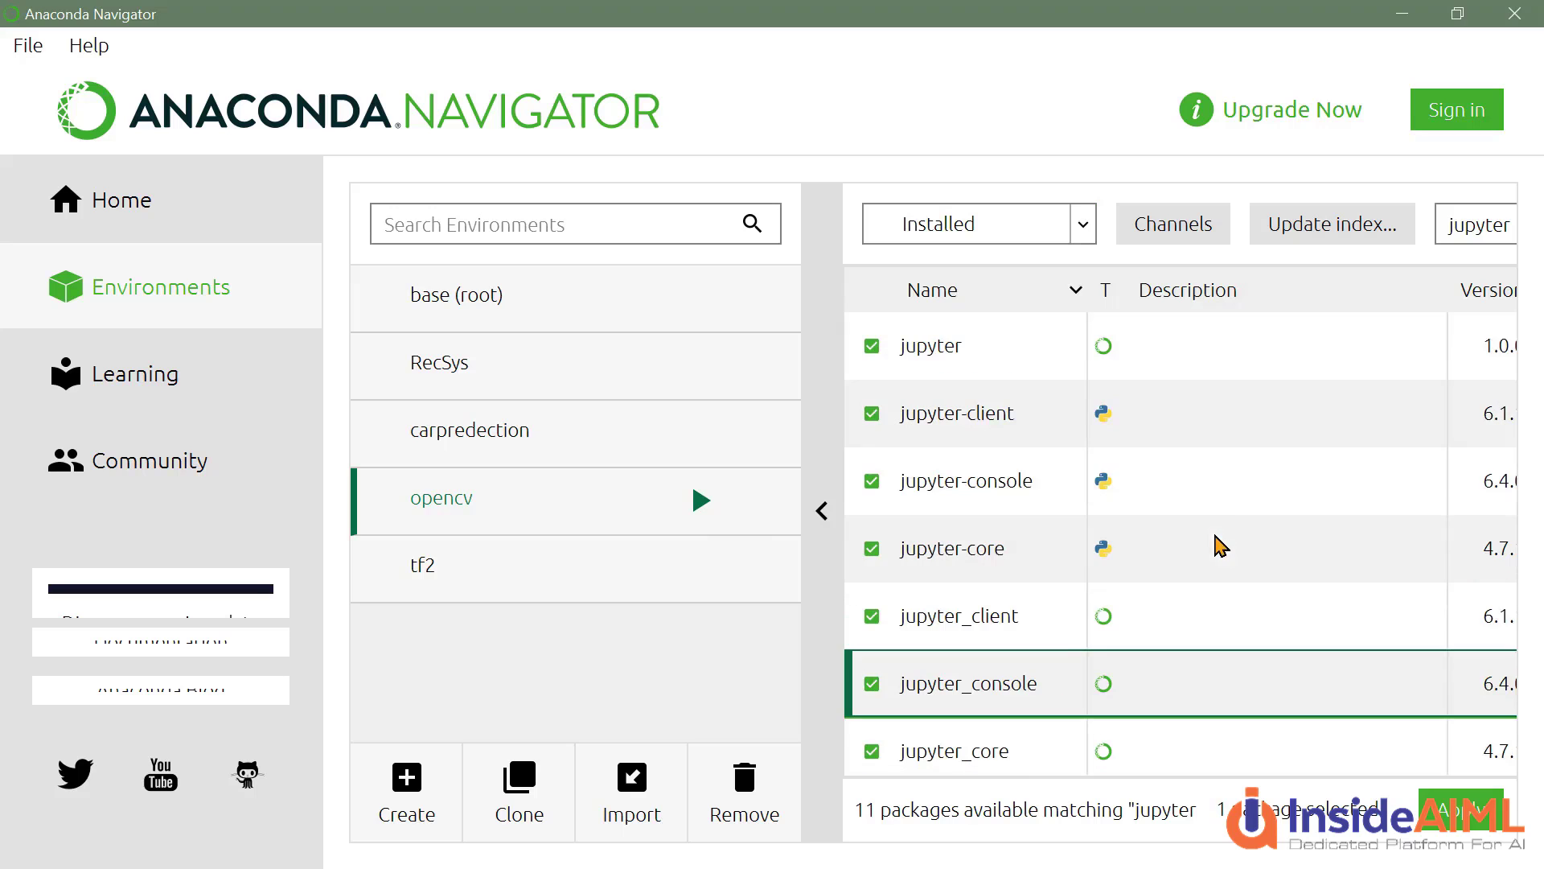
Step: Clear the package search and browse all packages installed in the opencv environment
double_click(1477, 225)
key("BackSpace")
scroll(1223, 658, "down", 5)
scroll(1224, 658, "down", 15)
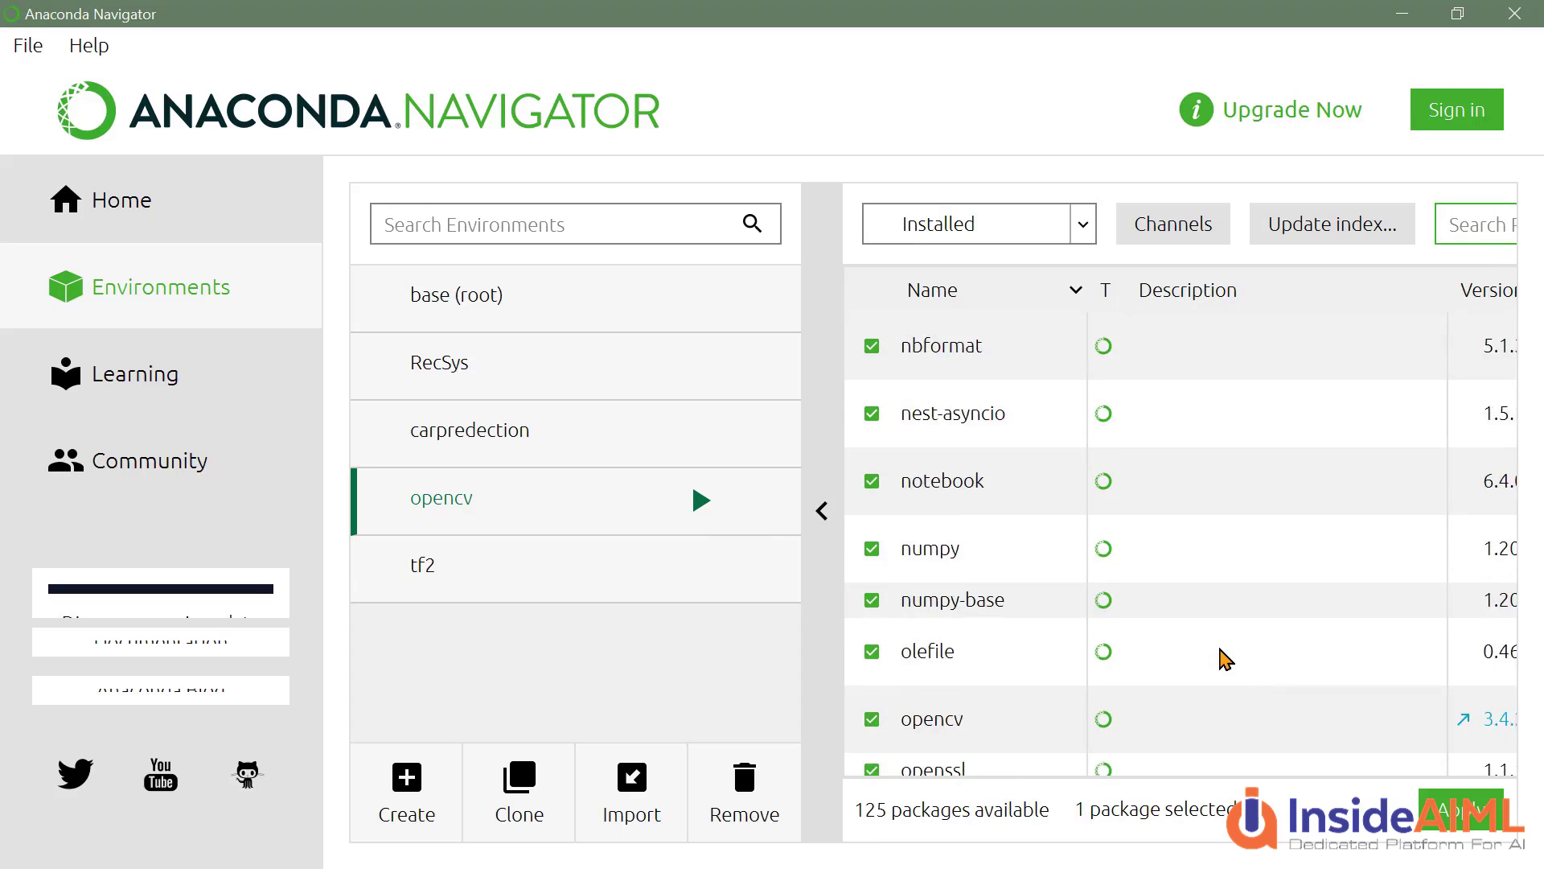
scroll(1224, 658, "up", 10)
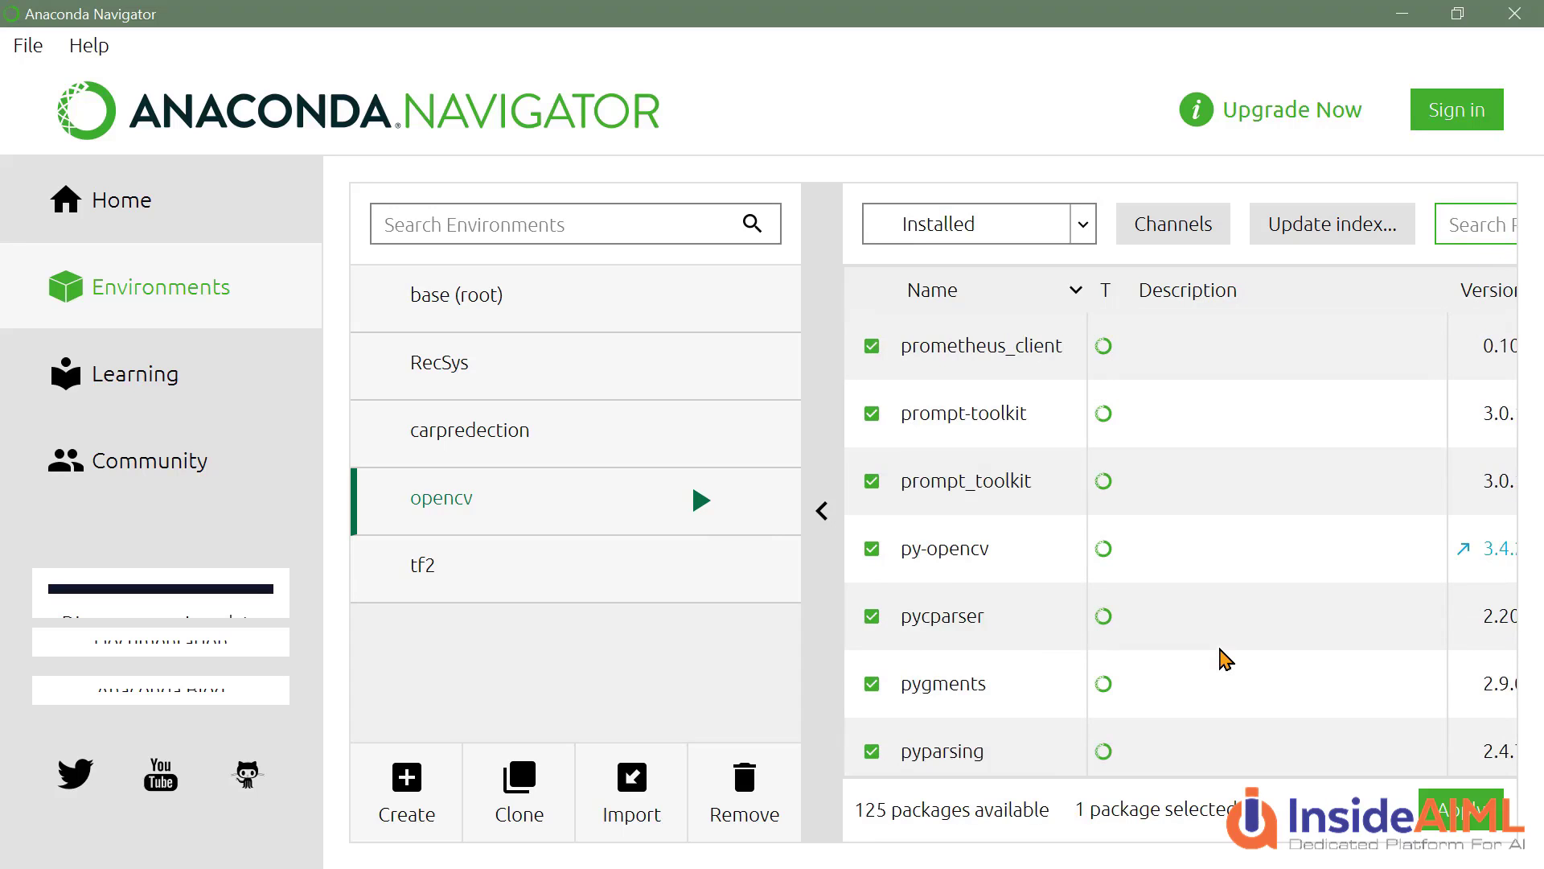
scroll(1224, 658, "up", 10)
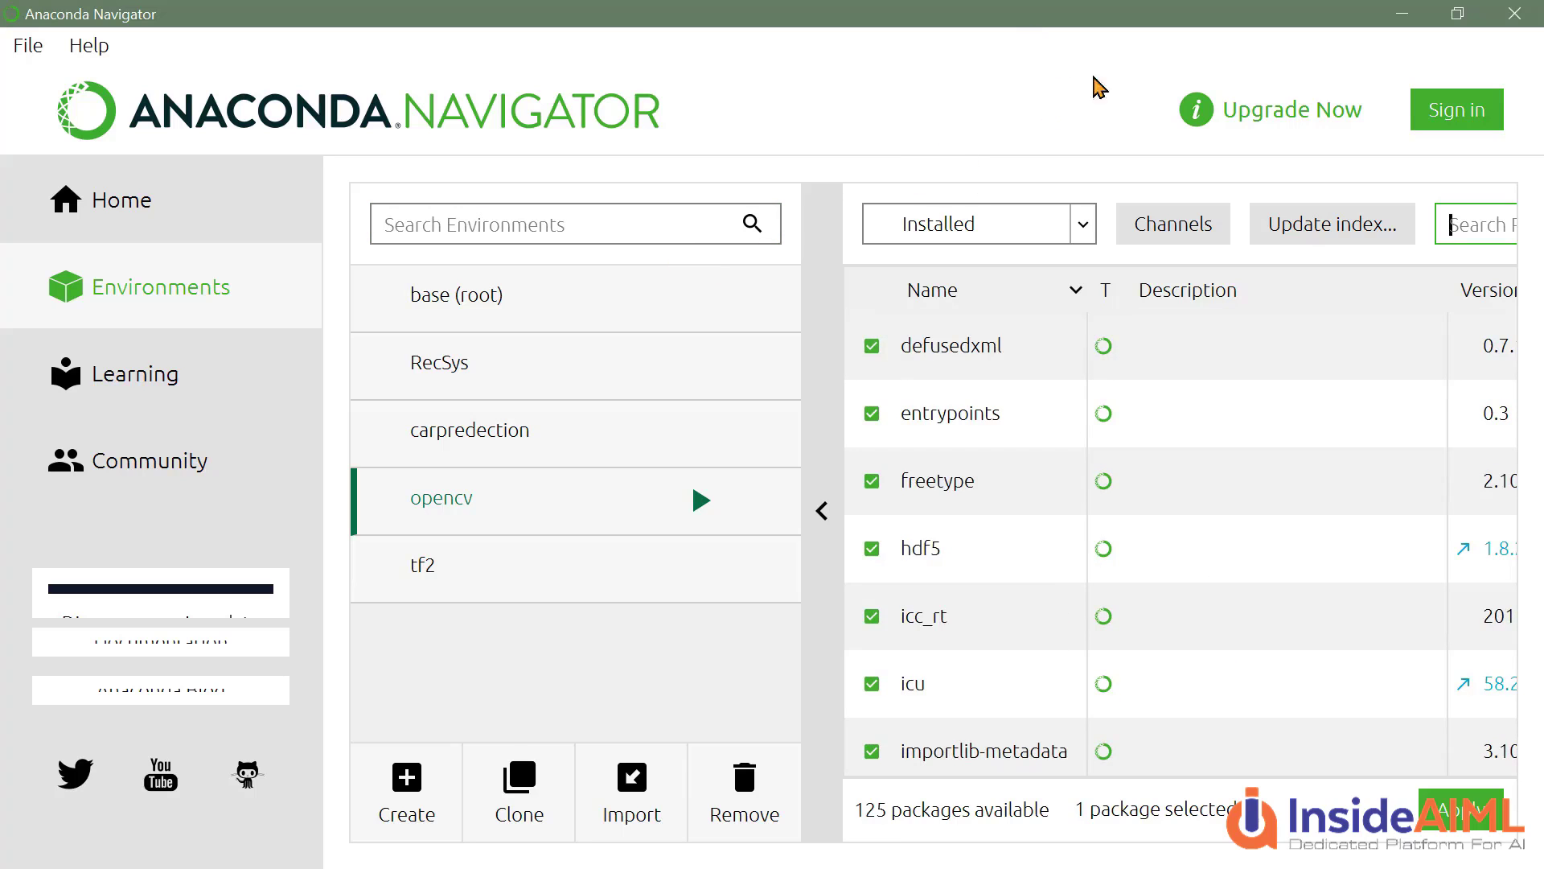
Step: Minimize Anaconda Navigator and launch Anaconda Prompt (anaconda3) from the Anaconda3 (64-bit) programs
left_click(1403, 16)
key("super")
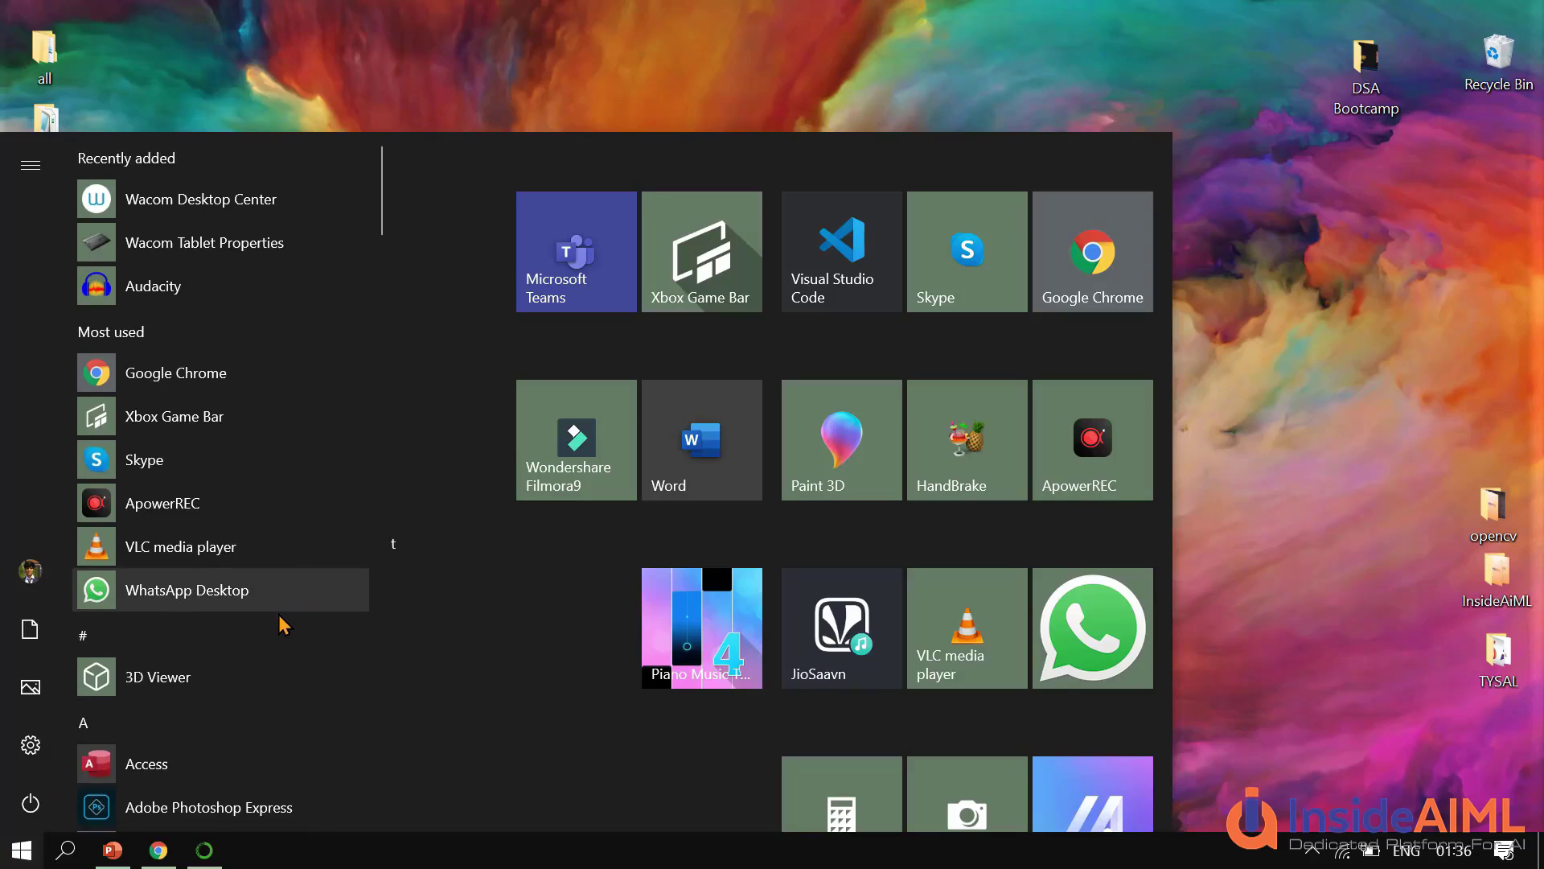
scroll(278, 615, "down", 5)
scroll(283, 624, "down", 3)
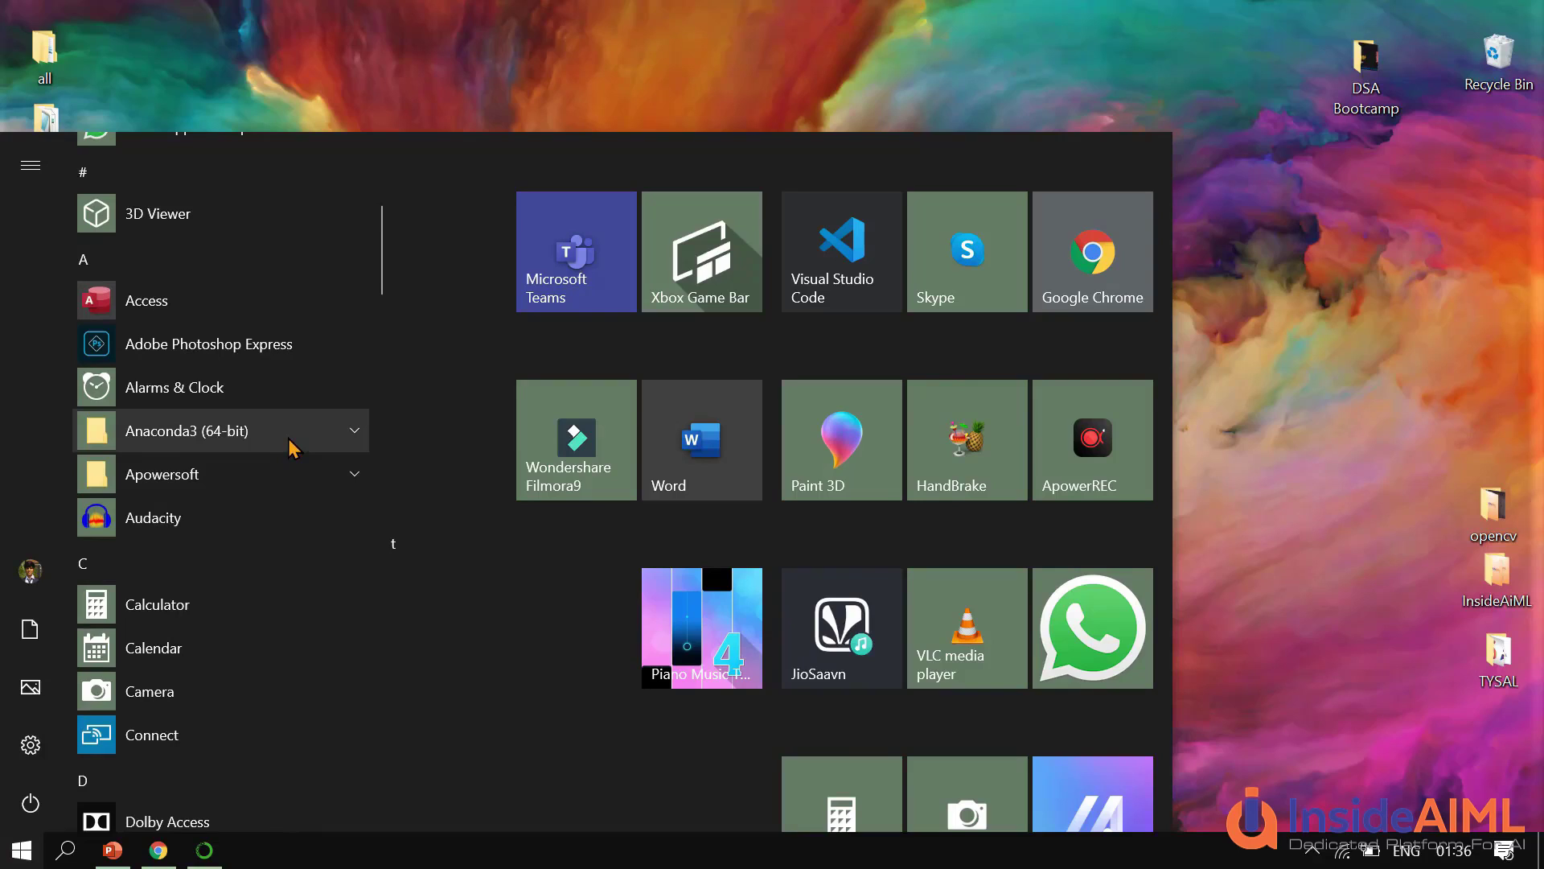
left_click(292, 447)
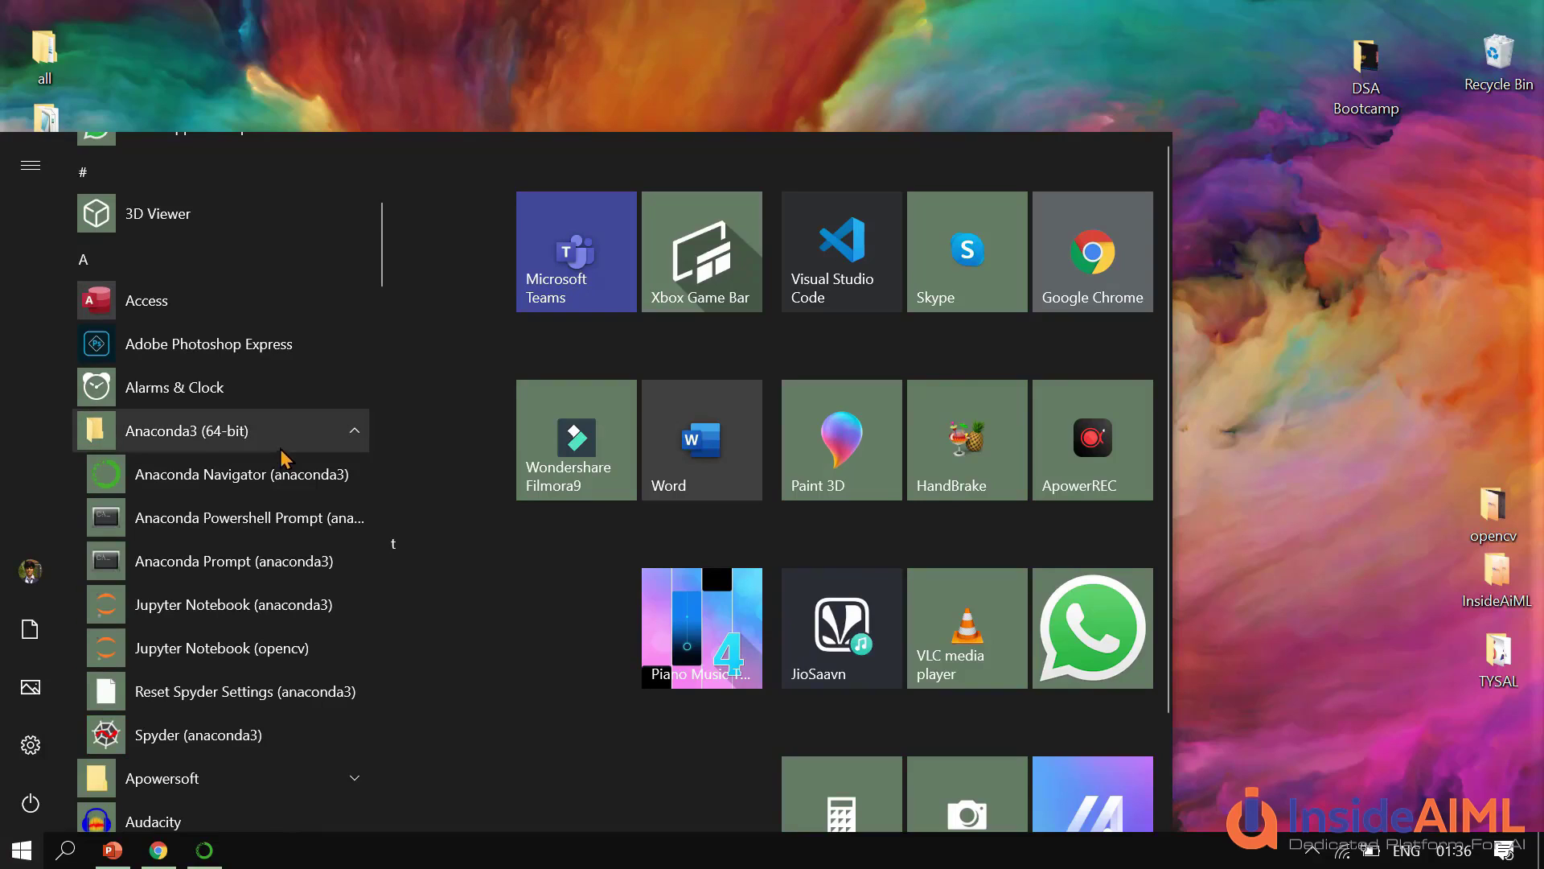
scroll(245, 611, "down", 2)
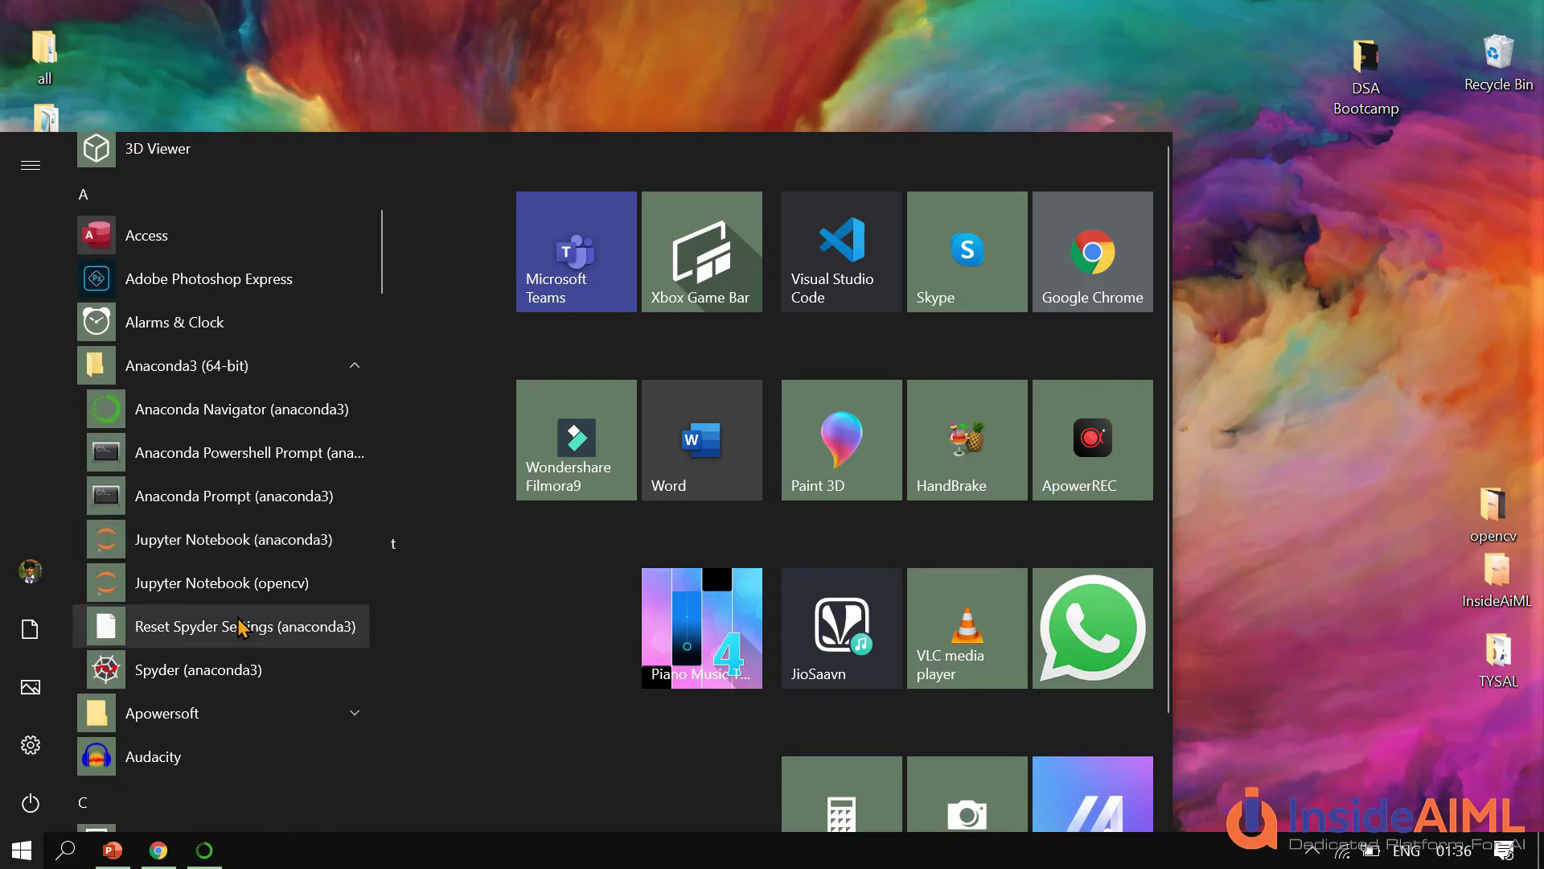
left_click(247, 501)
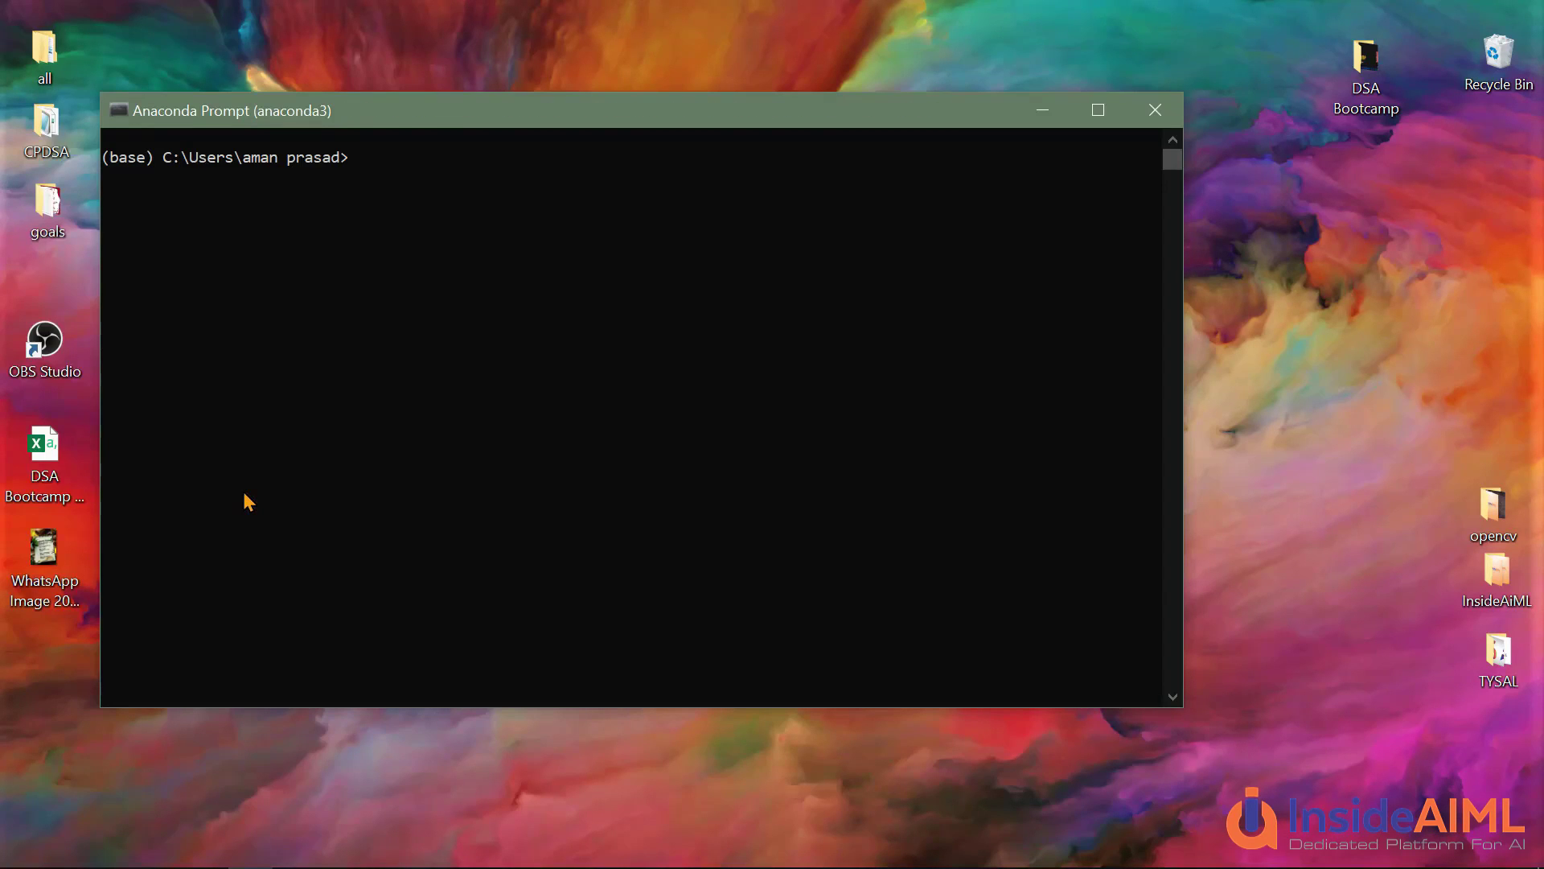
Step: Maximize the prompt window, change into the desktop folder with cd desktop and return to the parent with cd .
left_click(1098, 110)
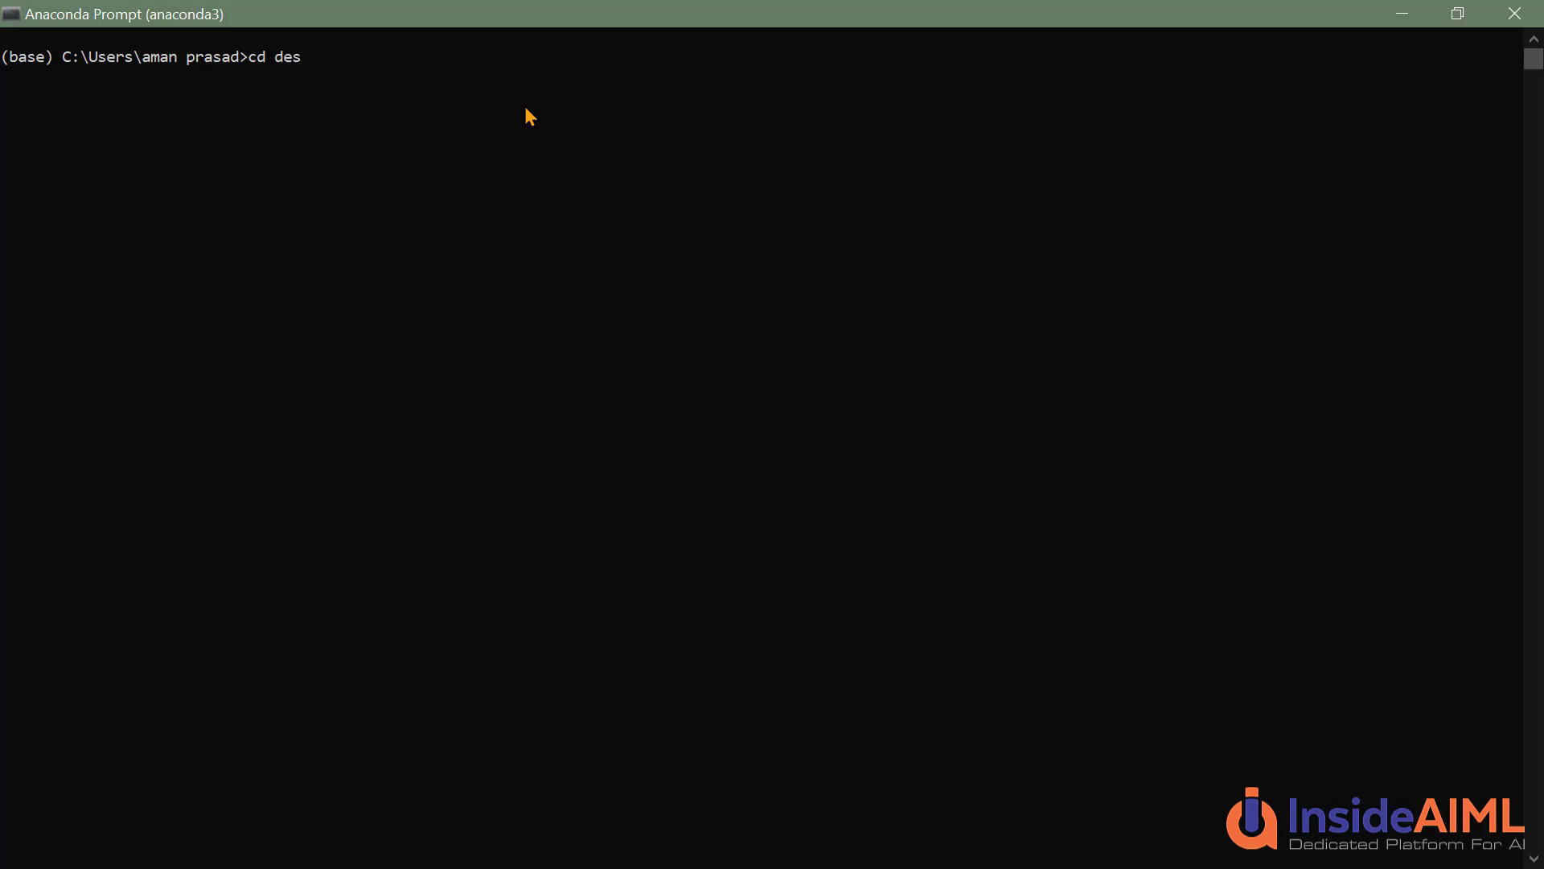
key("Return")
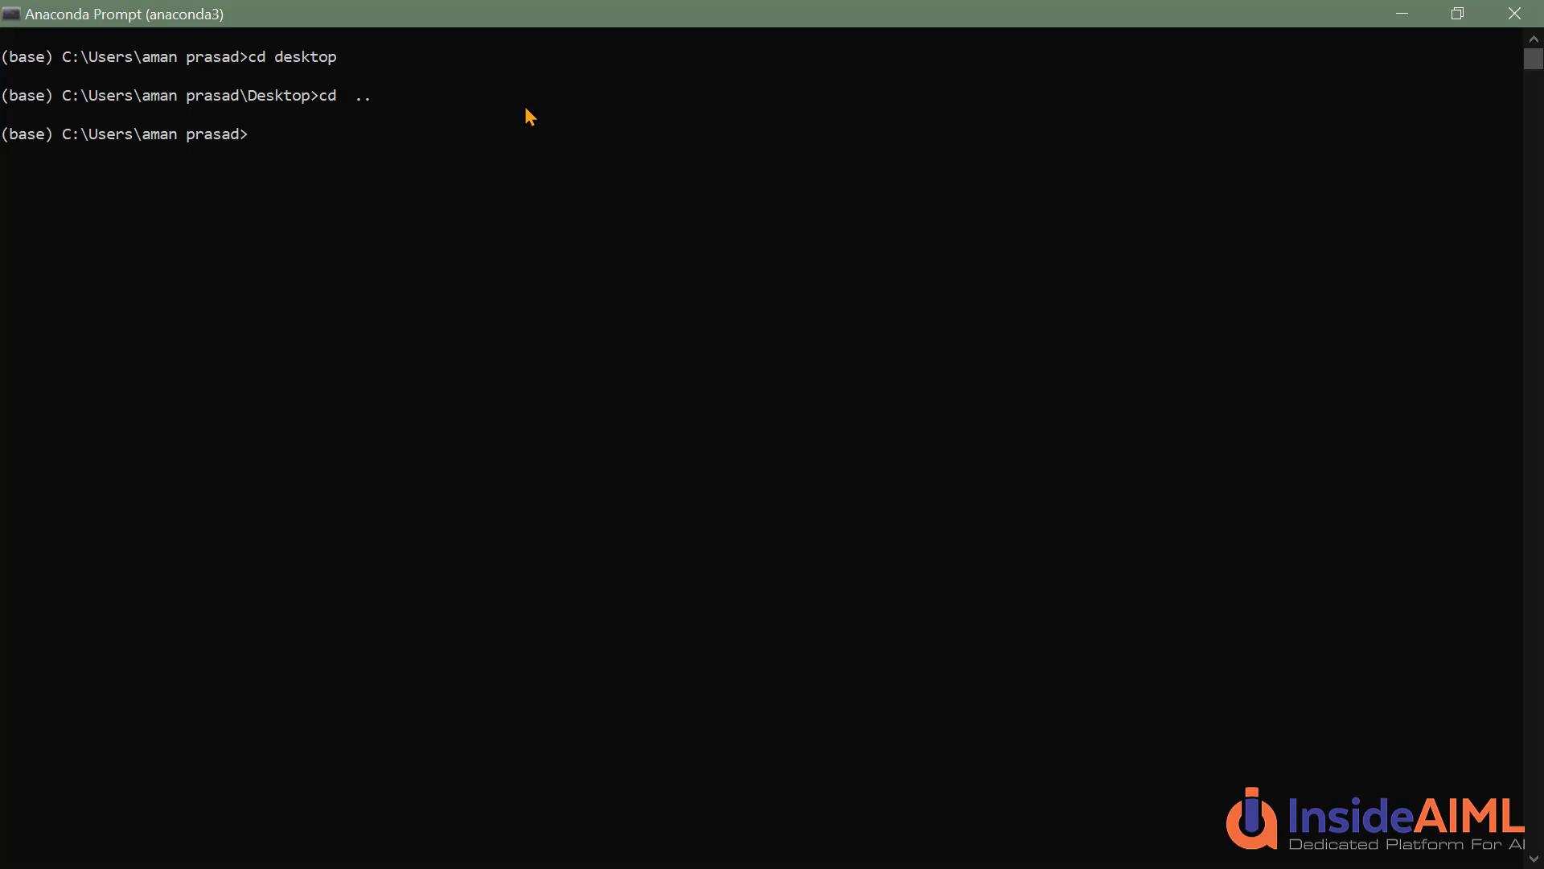
Step: List all conda environments by running conda env list
type("start")
key("BackSpace")
key("BackSpace")
key("BackSpace")
key("BackSpace")
key("BackSpace")
type("conda")
type("env list")
key("Return")
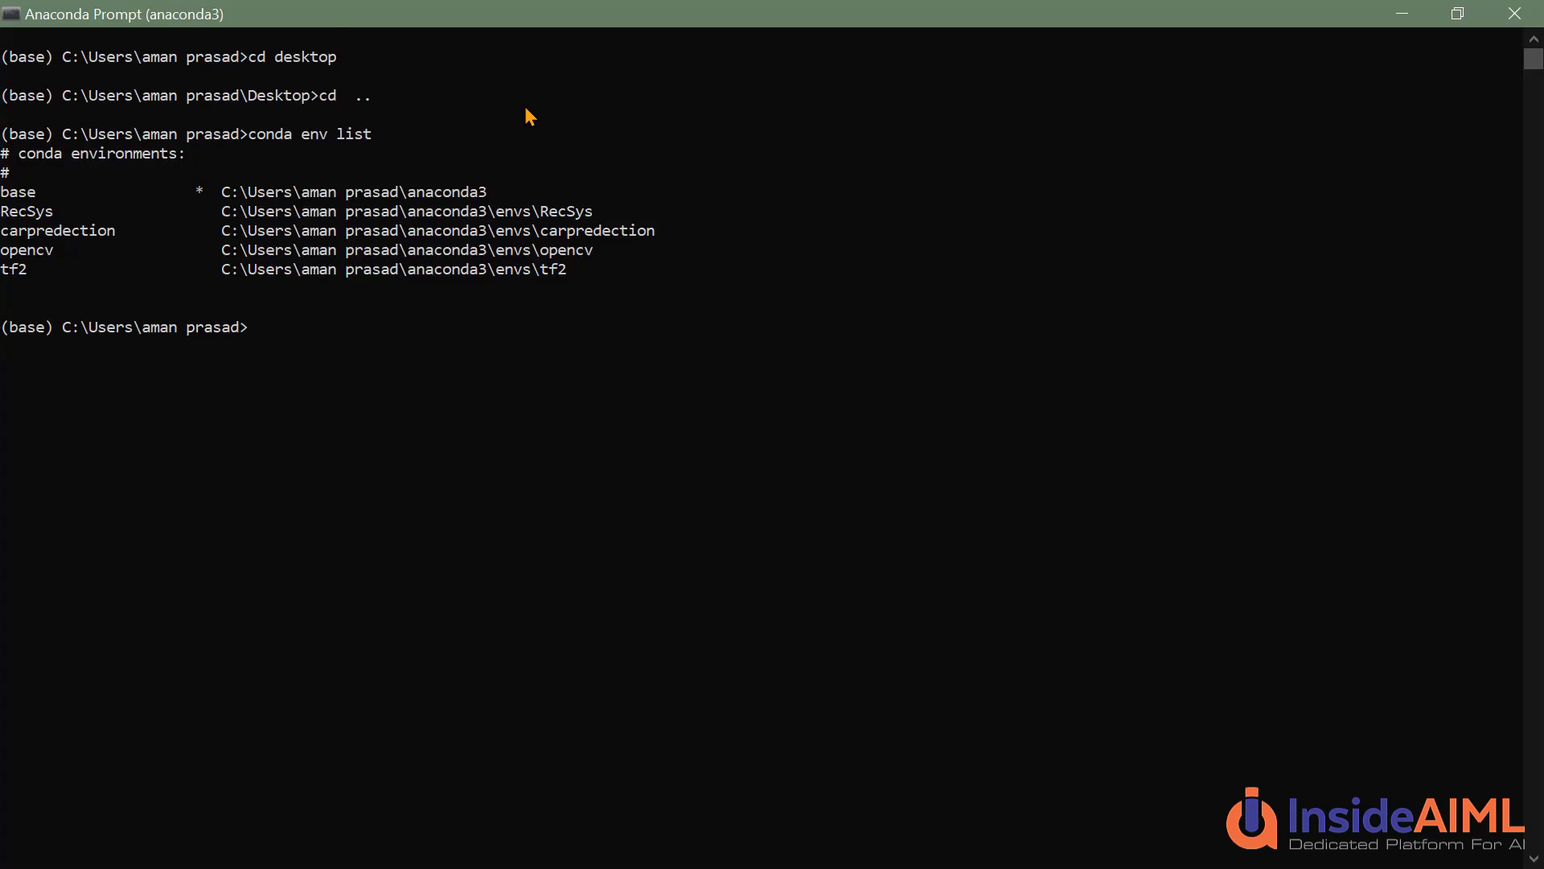
Step: Examine the environment names in the list and which one is marked as active
left_click_drag(30, 268, 42, 269)
left_click(58, 250)
left_click(92, 231)
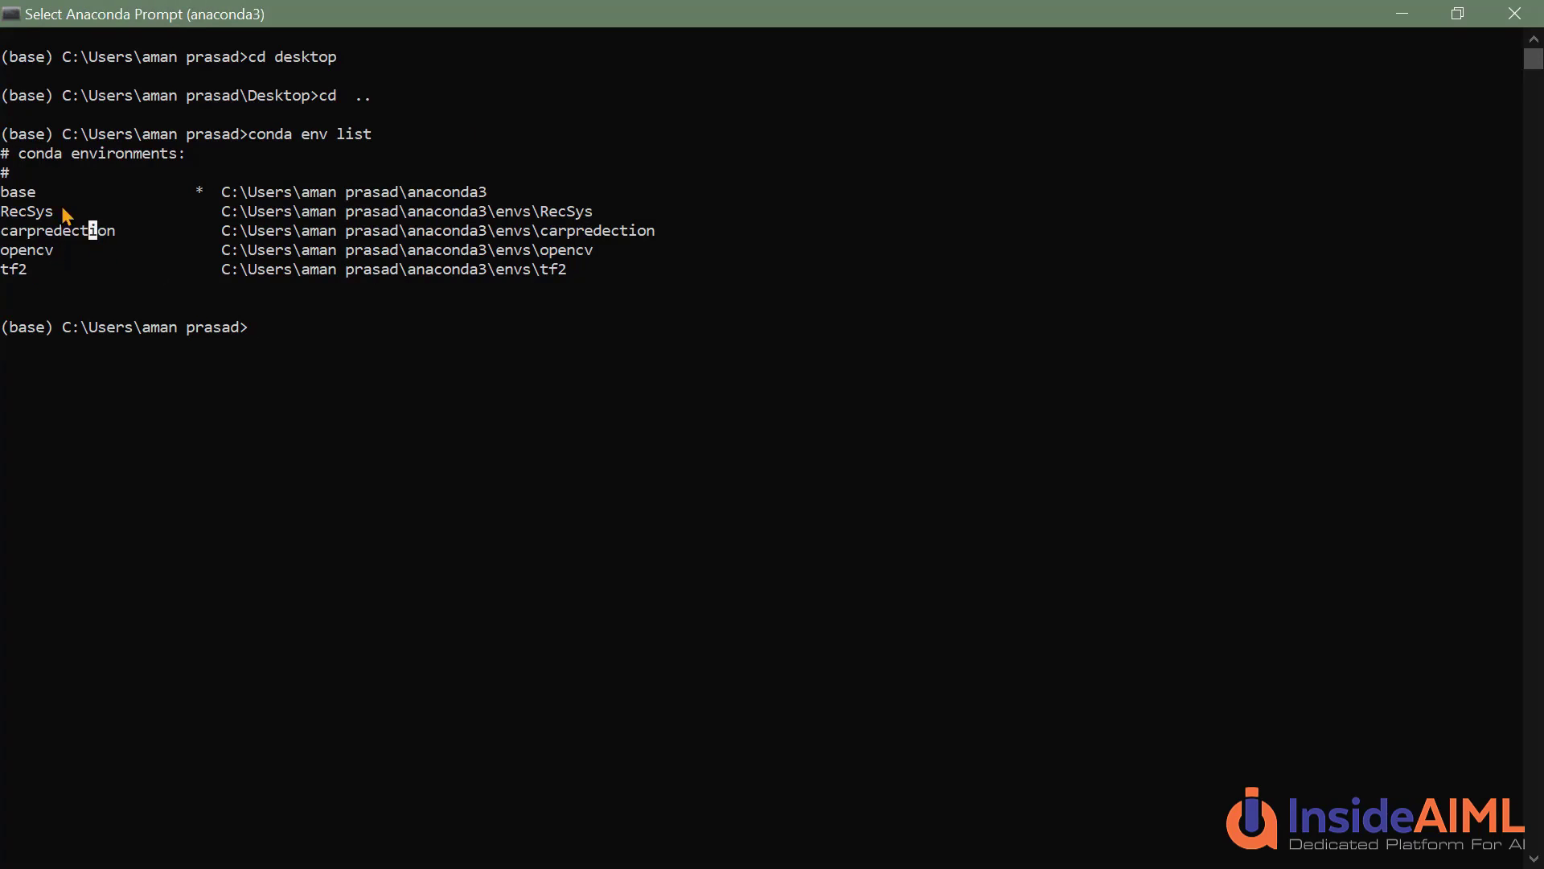
left_click(254, 337)
left_click_drag(30, 330, 53, 330)
left_click_drag(207, 197, 164, 183)
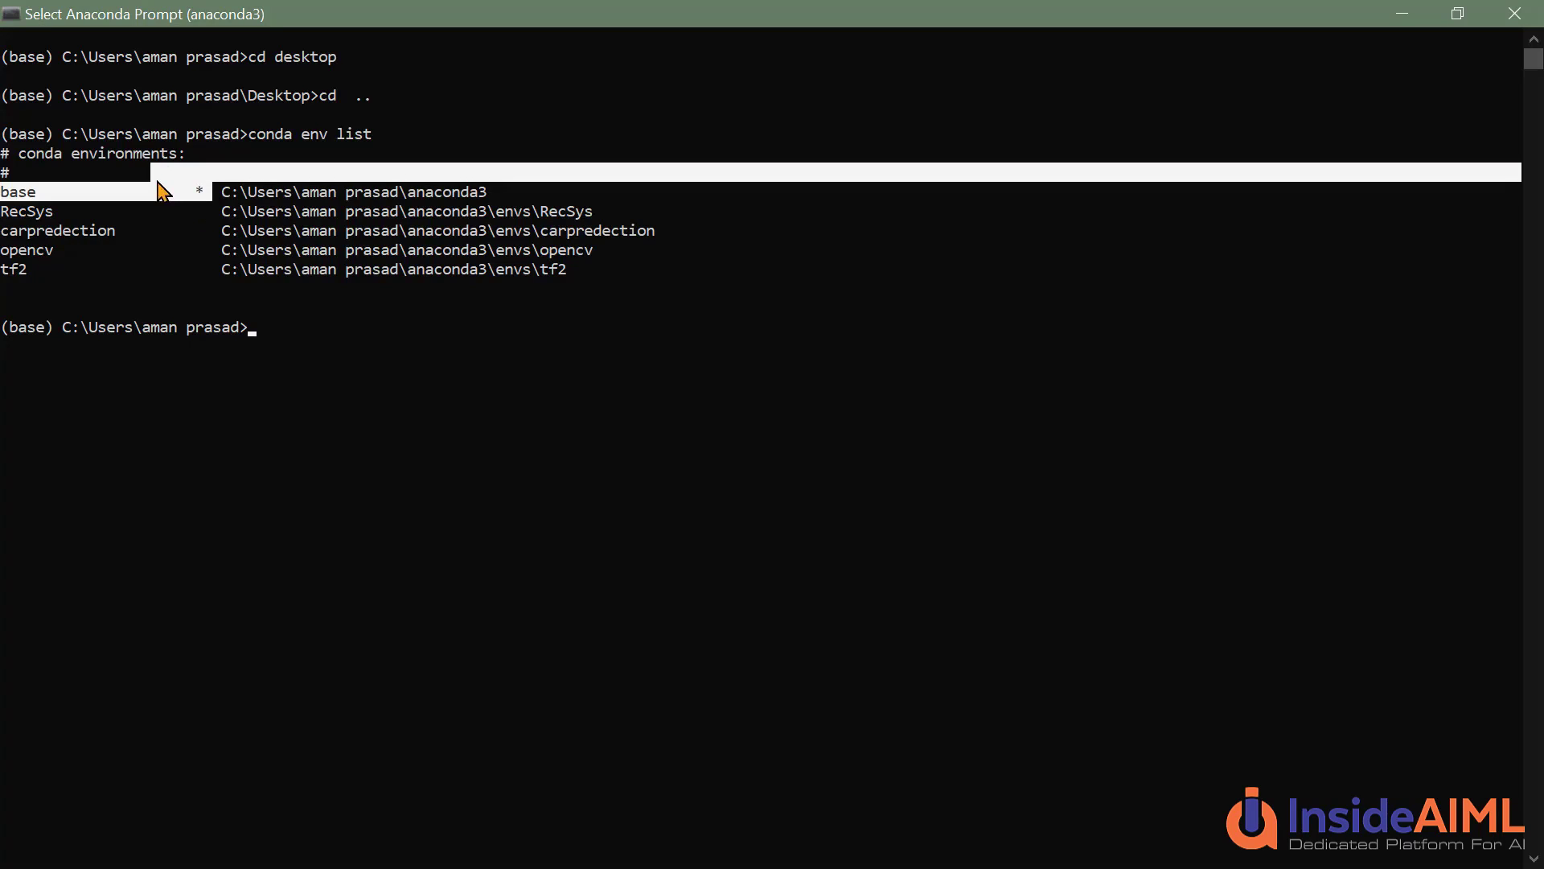
Step: Activate the opencv environment with conda activate opencv and check the environment name in the prompt
left_click(306, 330)
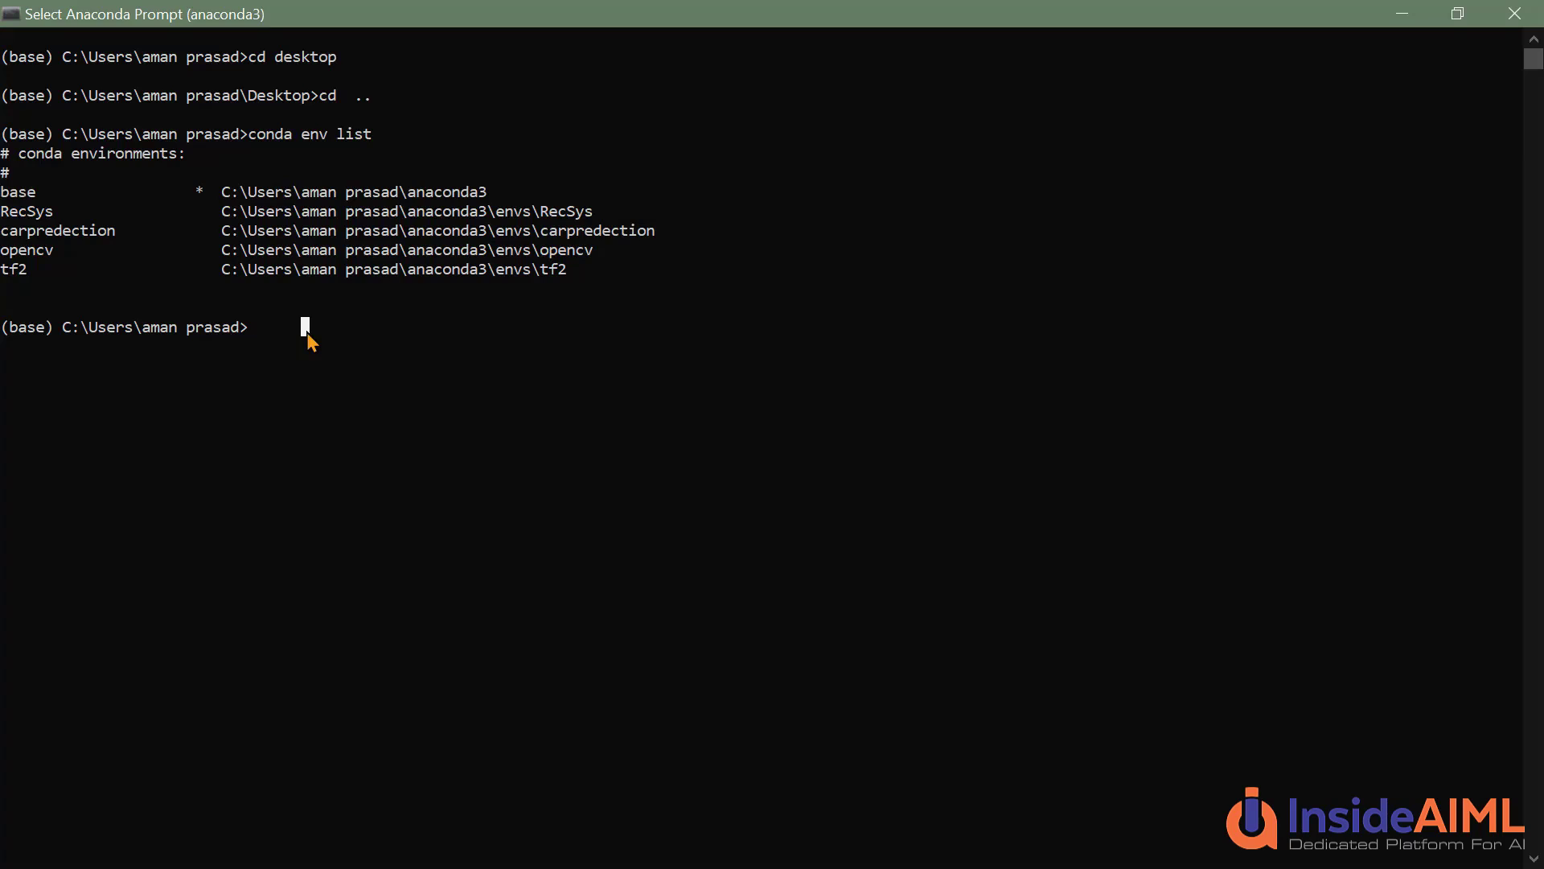
type("conda a")
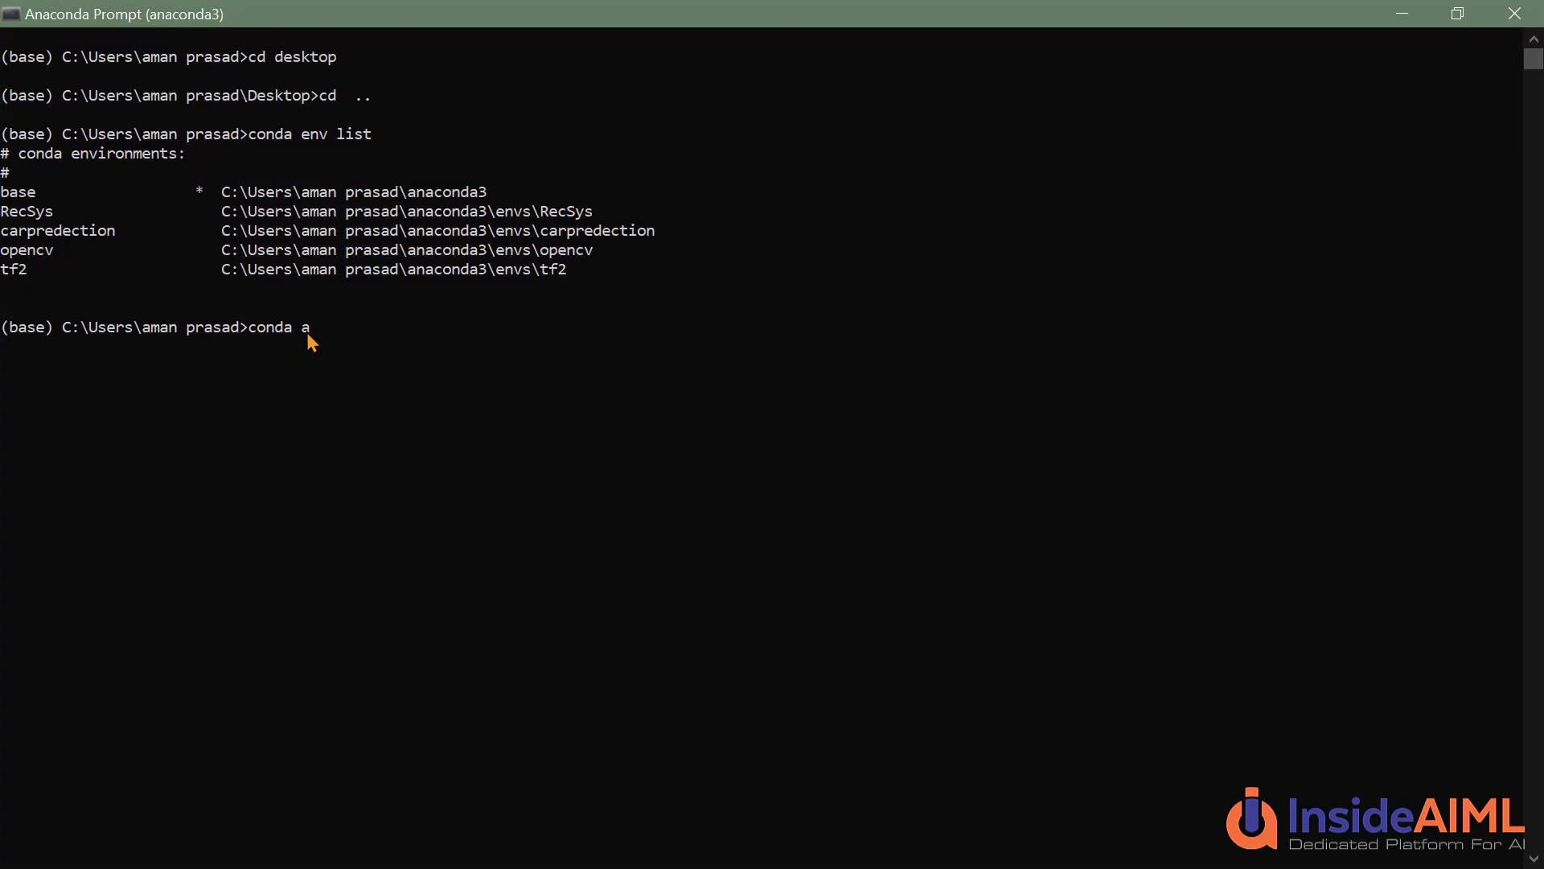
type("ctivate opencv")
key("Return")
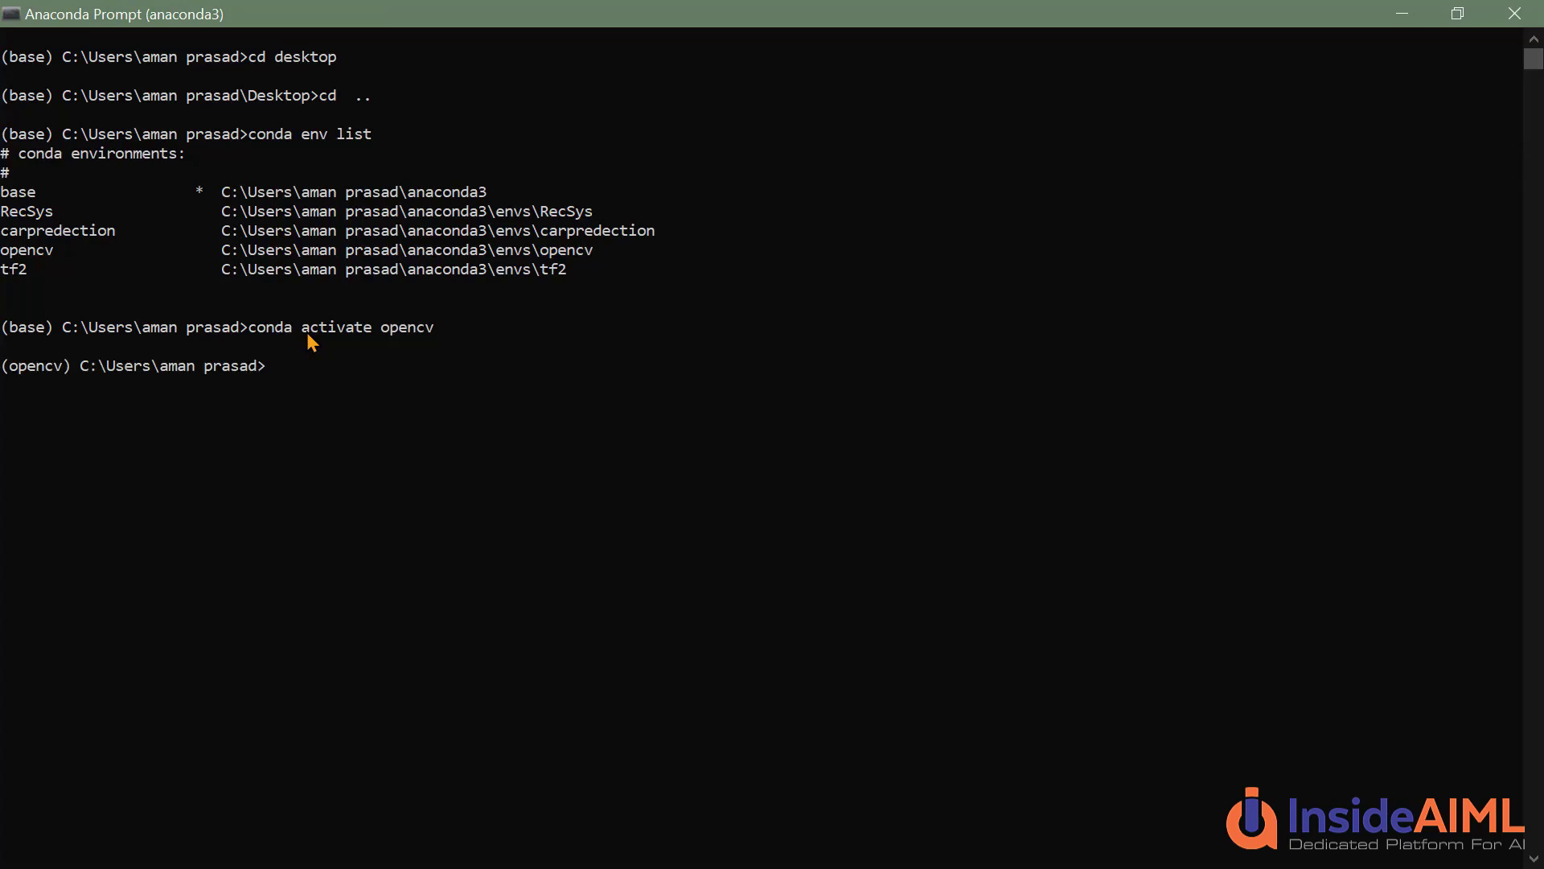
left_click_drag(65, 368, 3, 372)
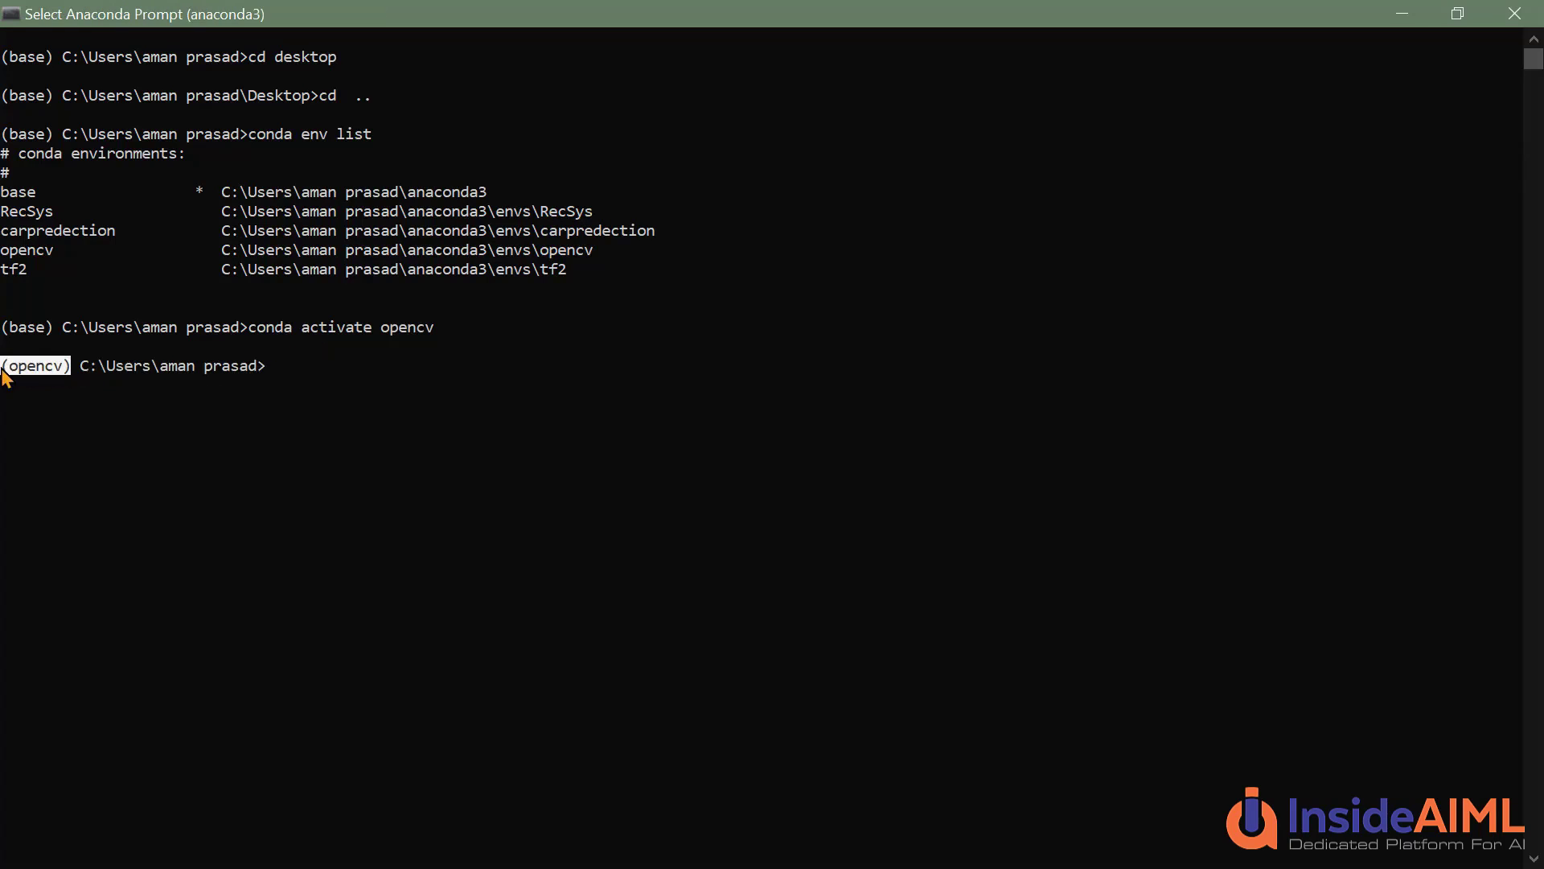
left_click(299, 366)
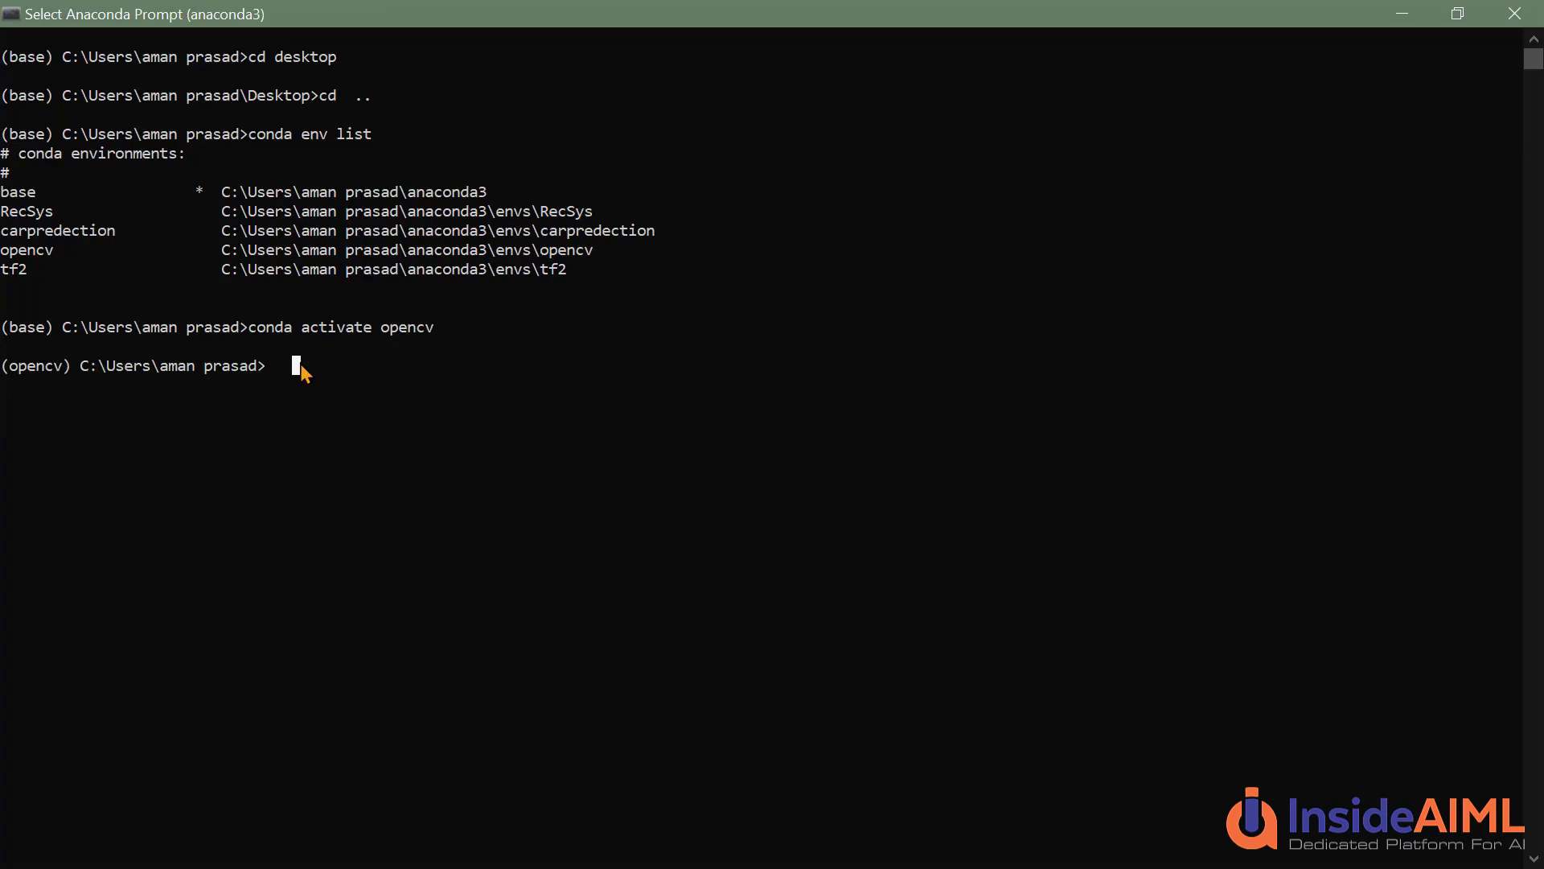
Step: Try to install python in the opencv environment by running condainstall python
type("conda")
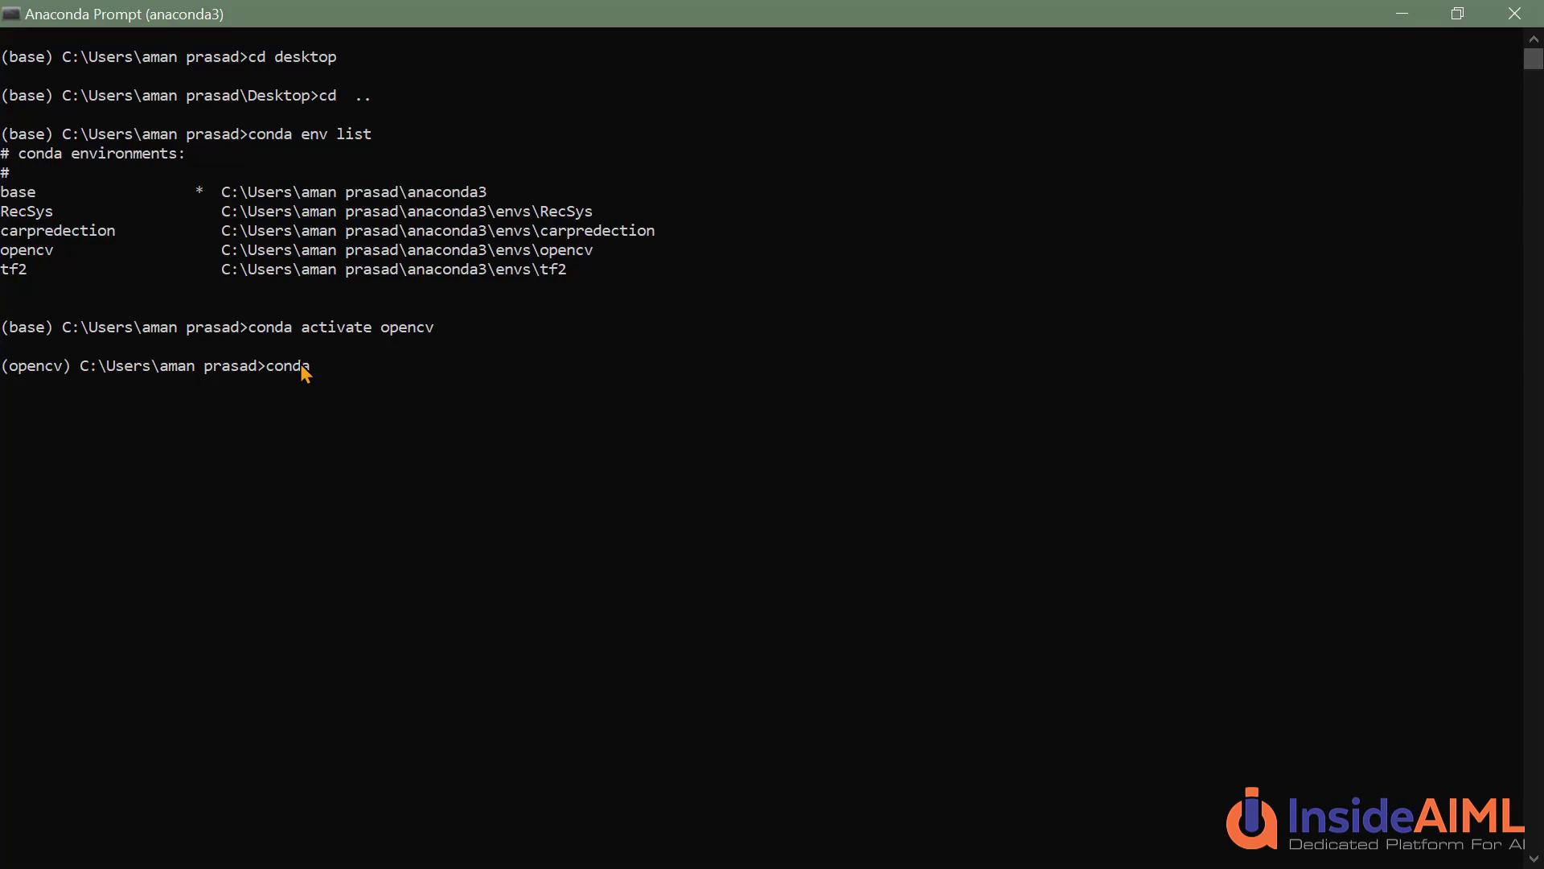
type(" install python")
key("Return")
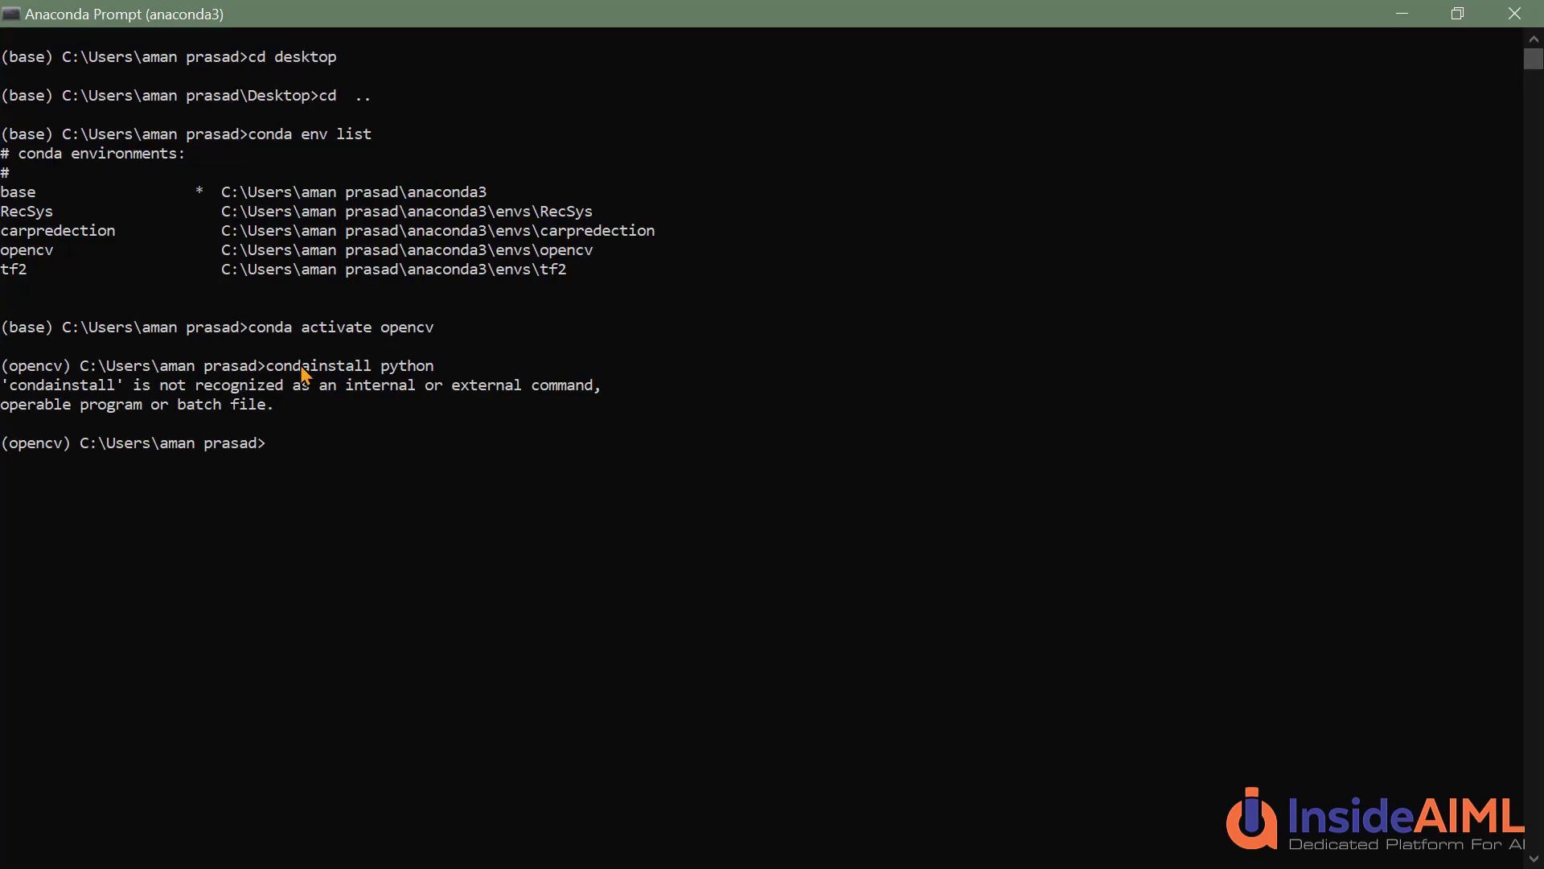
Step: Start installing the opencv package in the active environment with conda install opencv
type("conda instal")
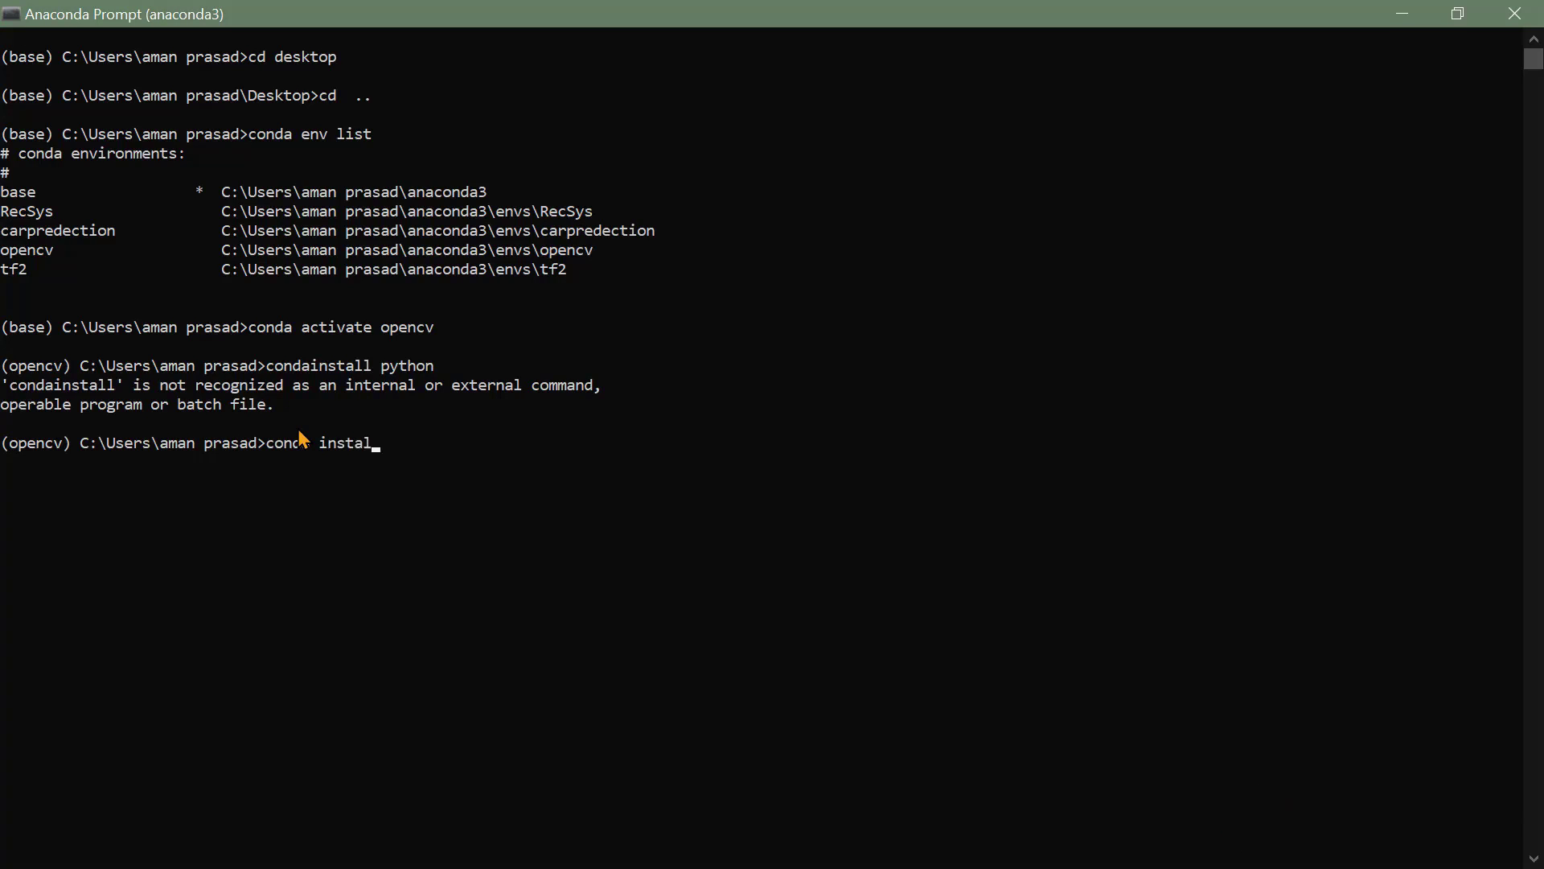
type("l opencv")
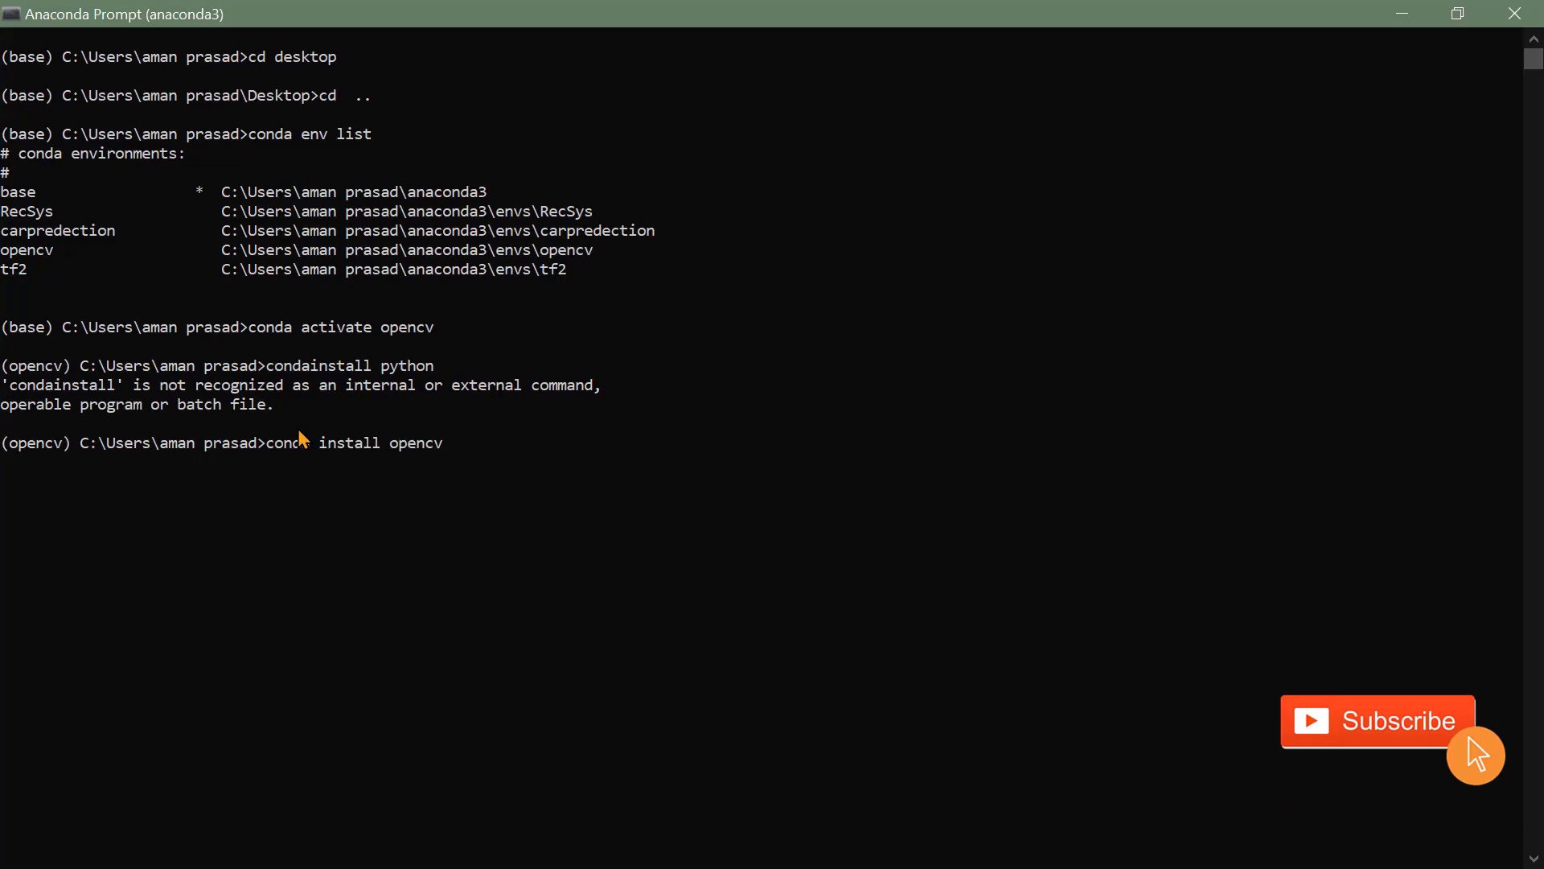
key("Return")
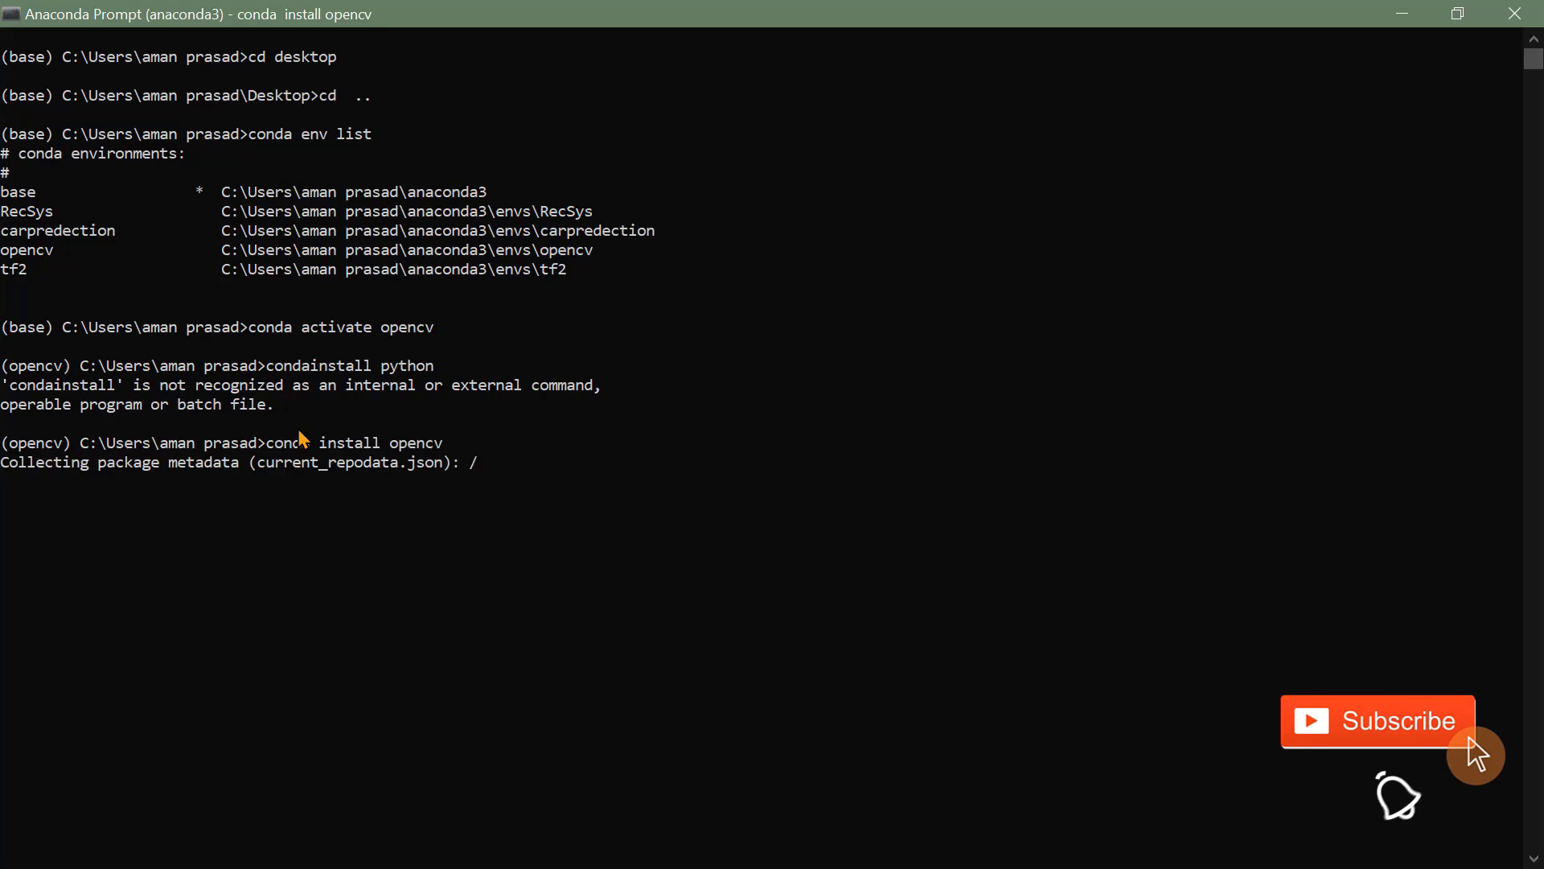
left_click(535, 462)
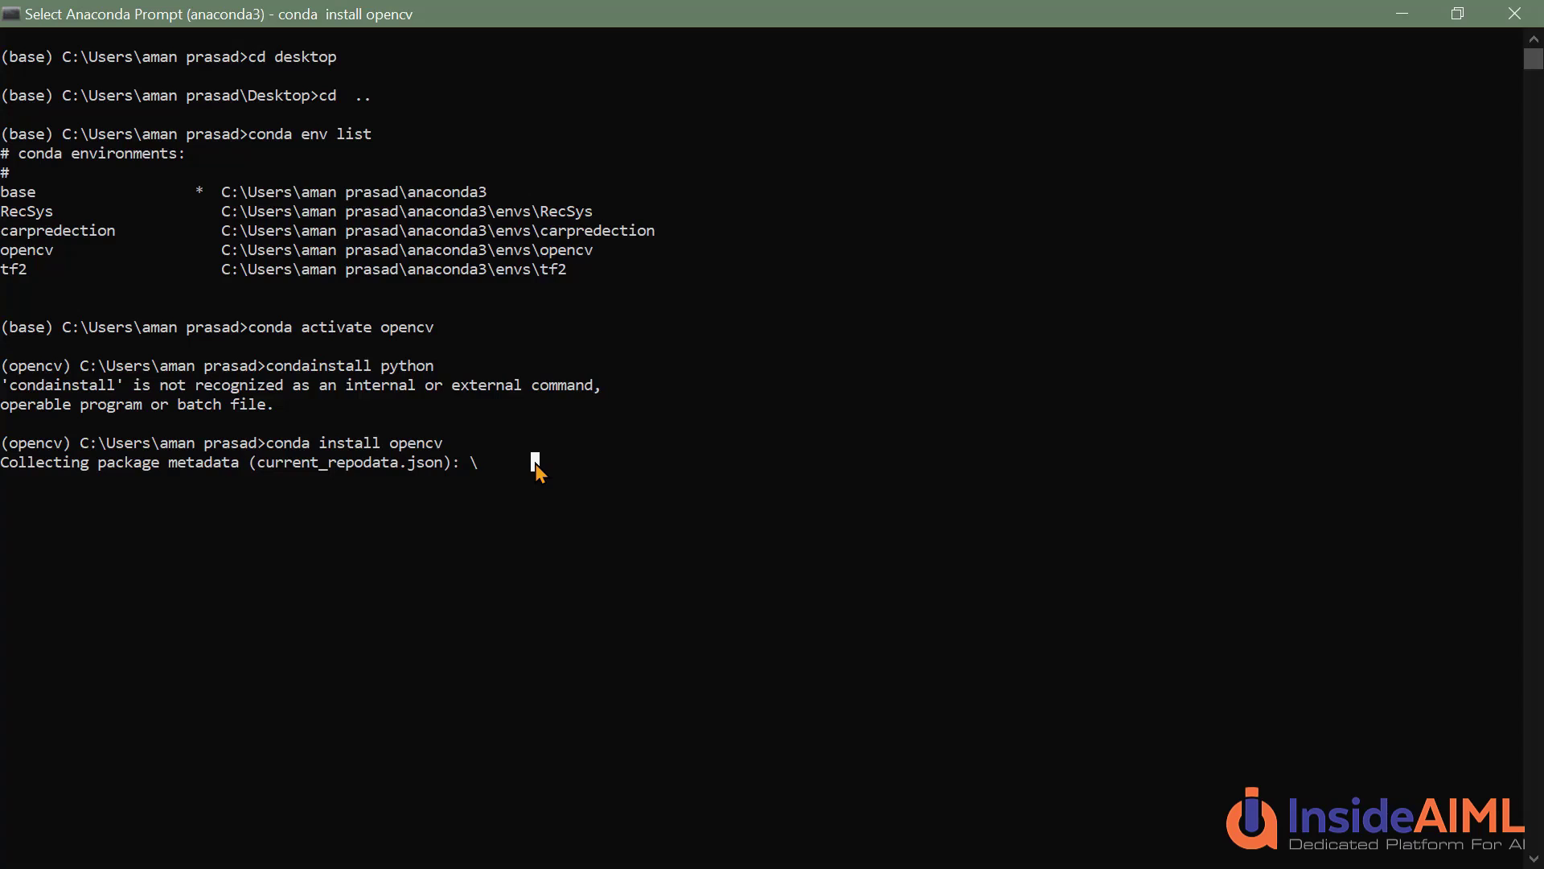
Step: Close the Anaconda Prompt and launch Jupyter Notebook (opencv) from the Anaconda3 (64-bit) programs
left_click(1529, 22)
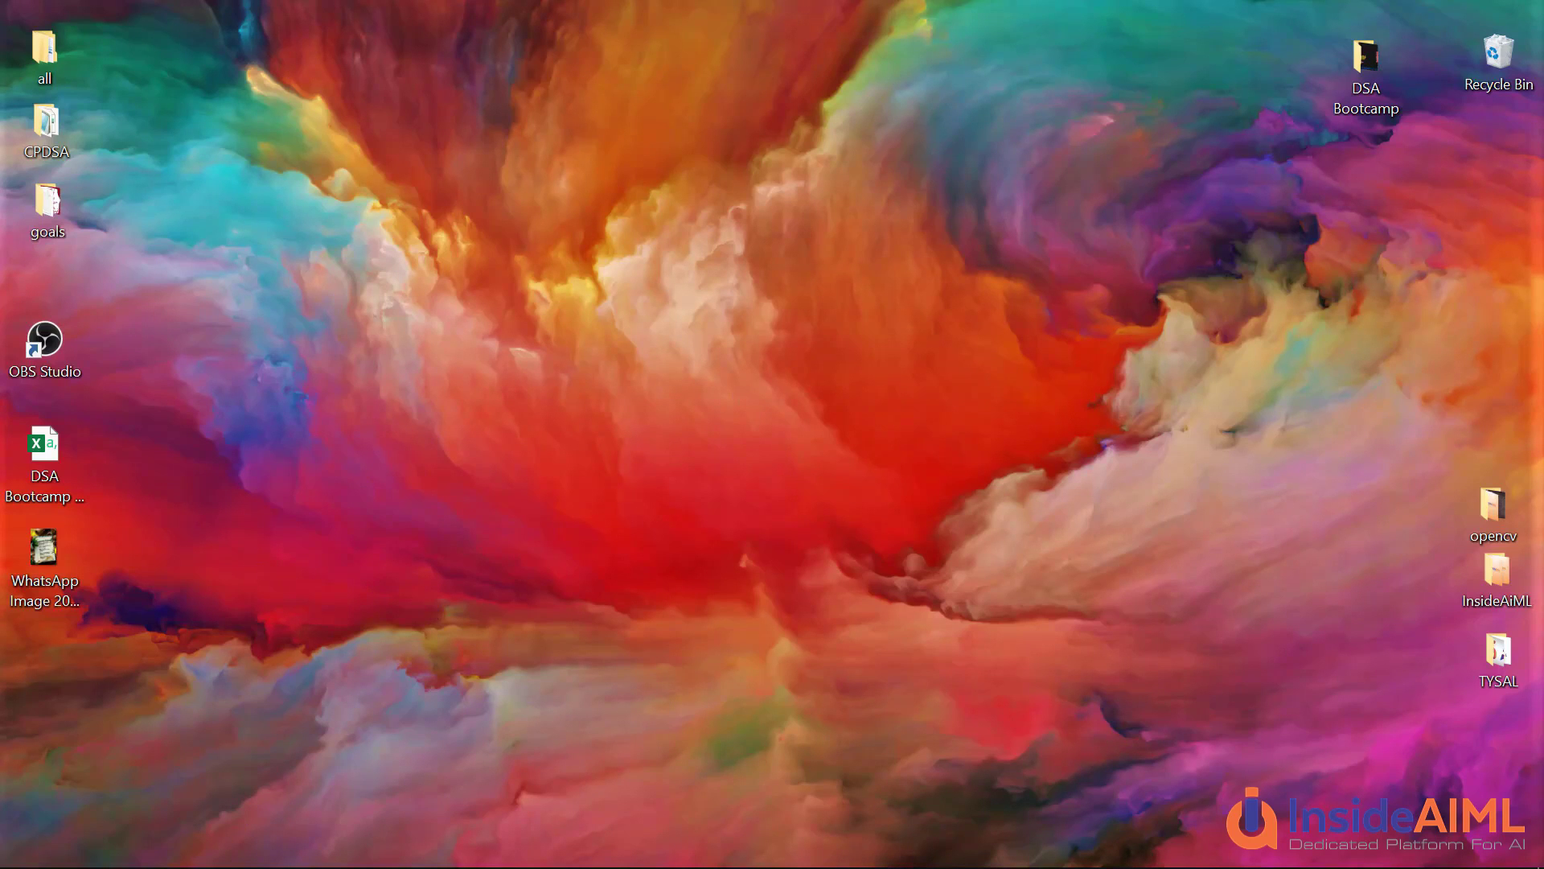
left_click(21, 851)
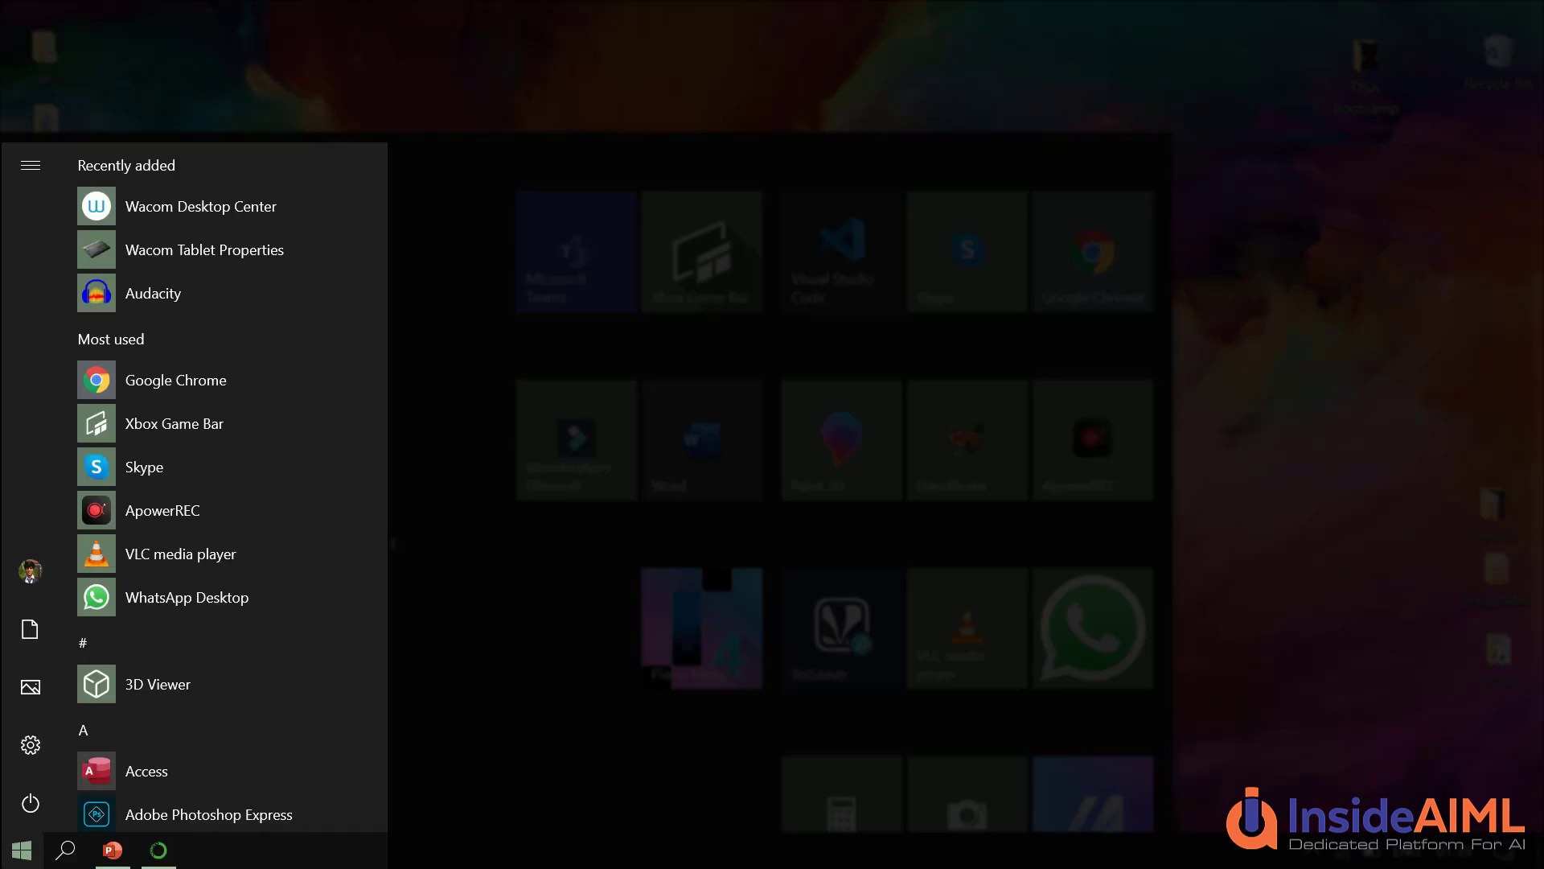
scroll(234, 700, "down", 6)
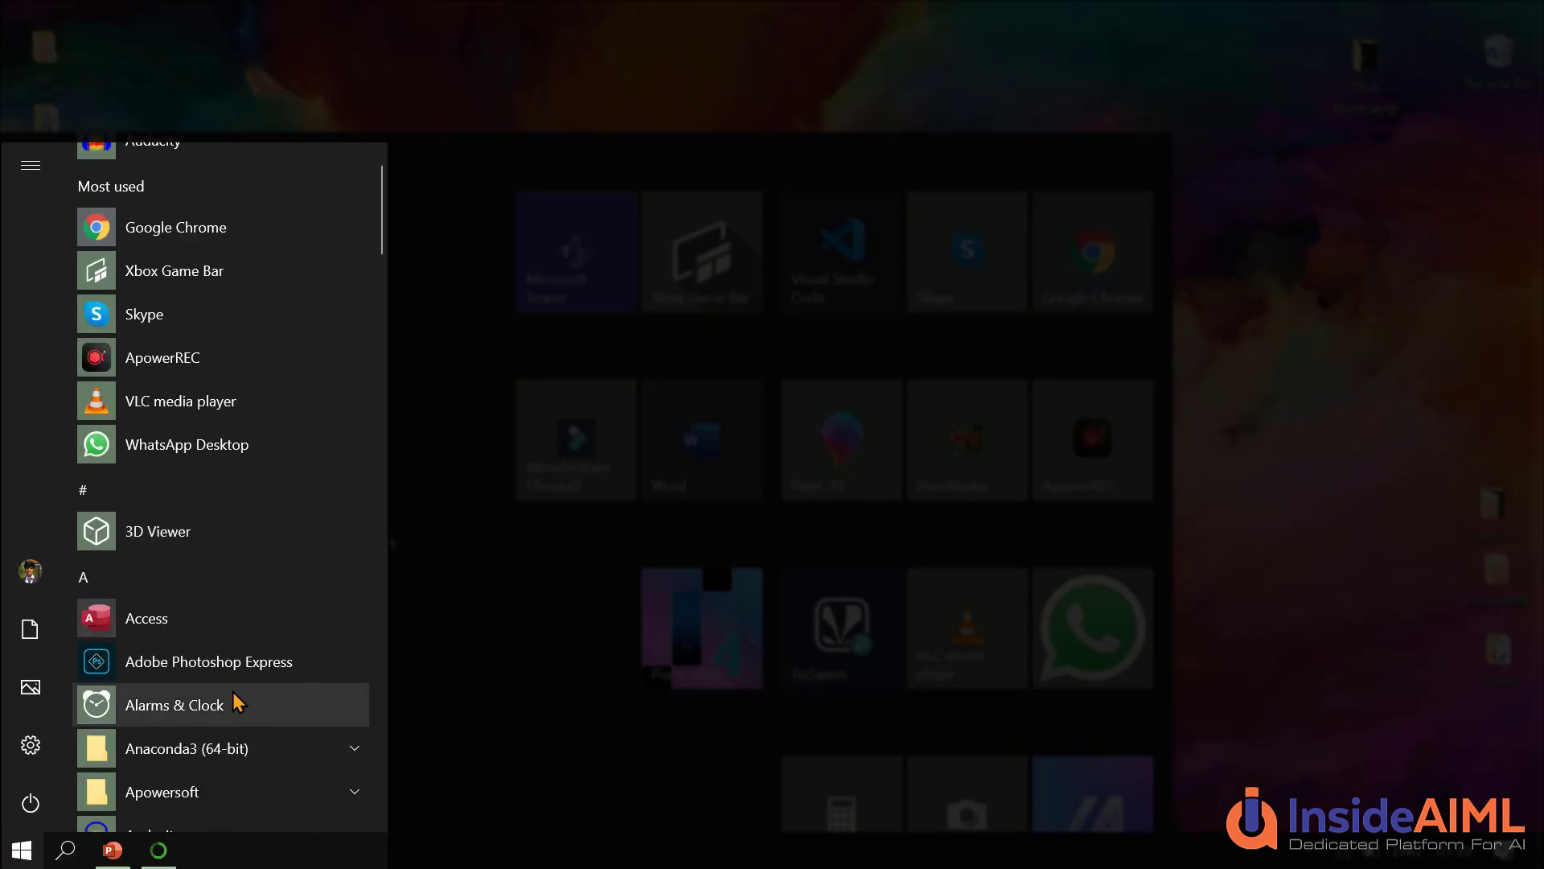
left_click(293, 438)
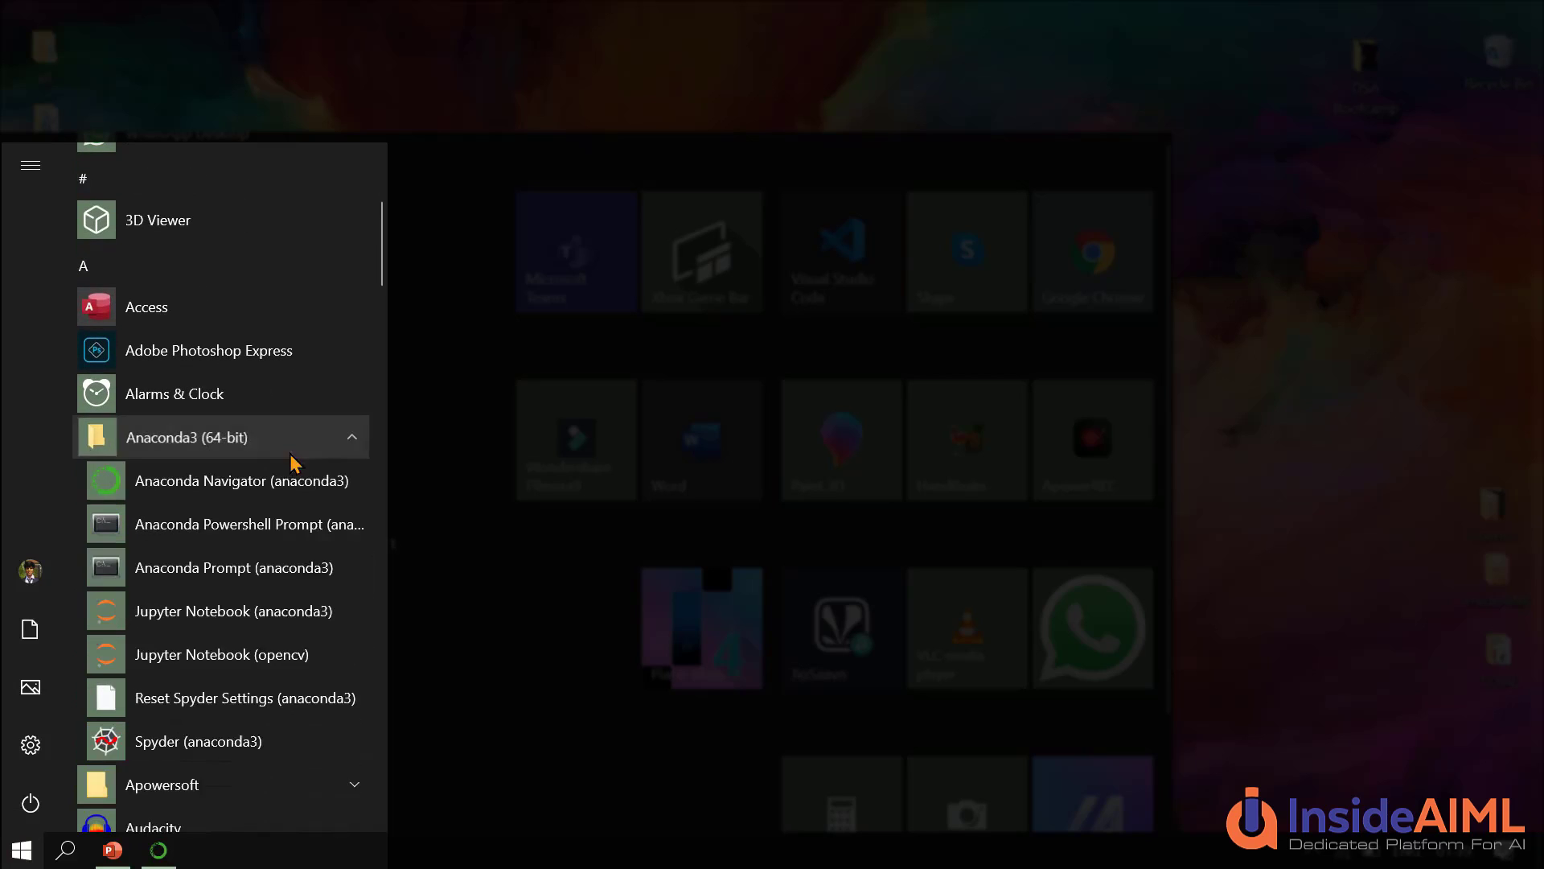
scroll(291, 668, "down", 1)
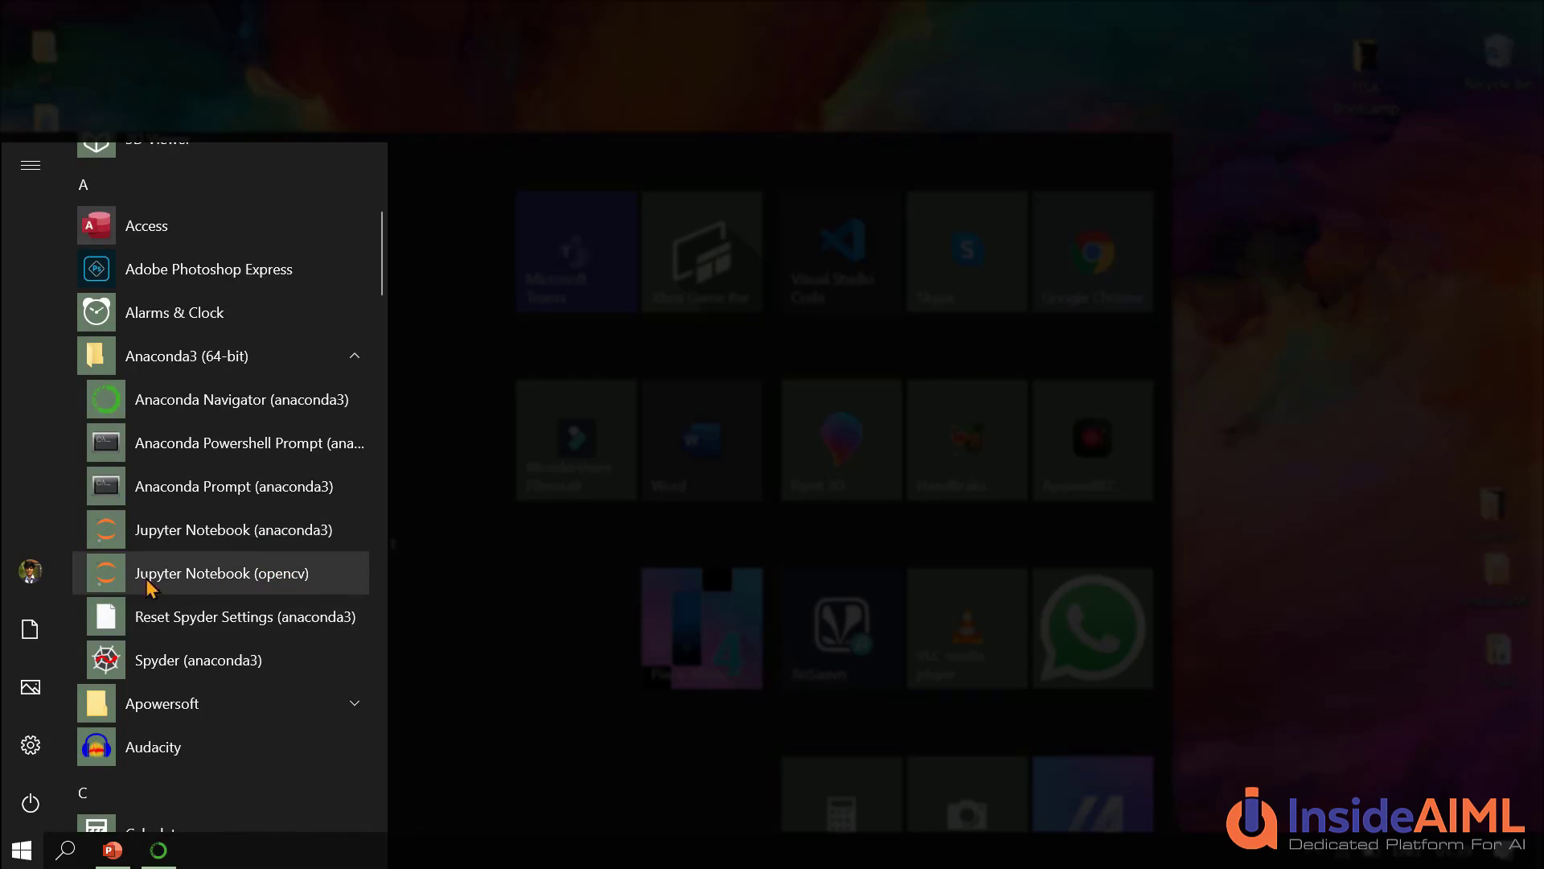
left_click(304, 574)
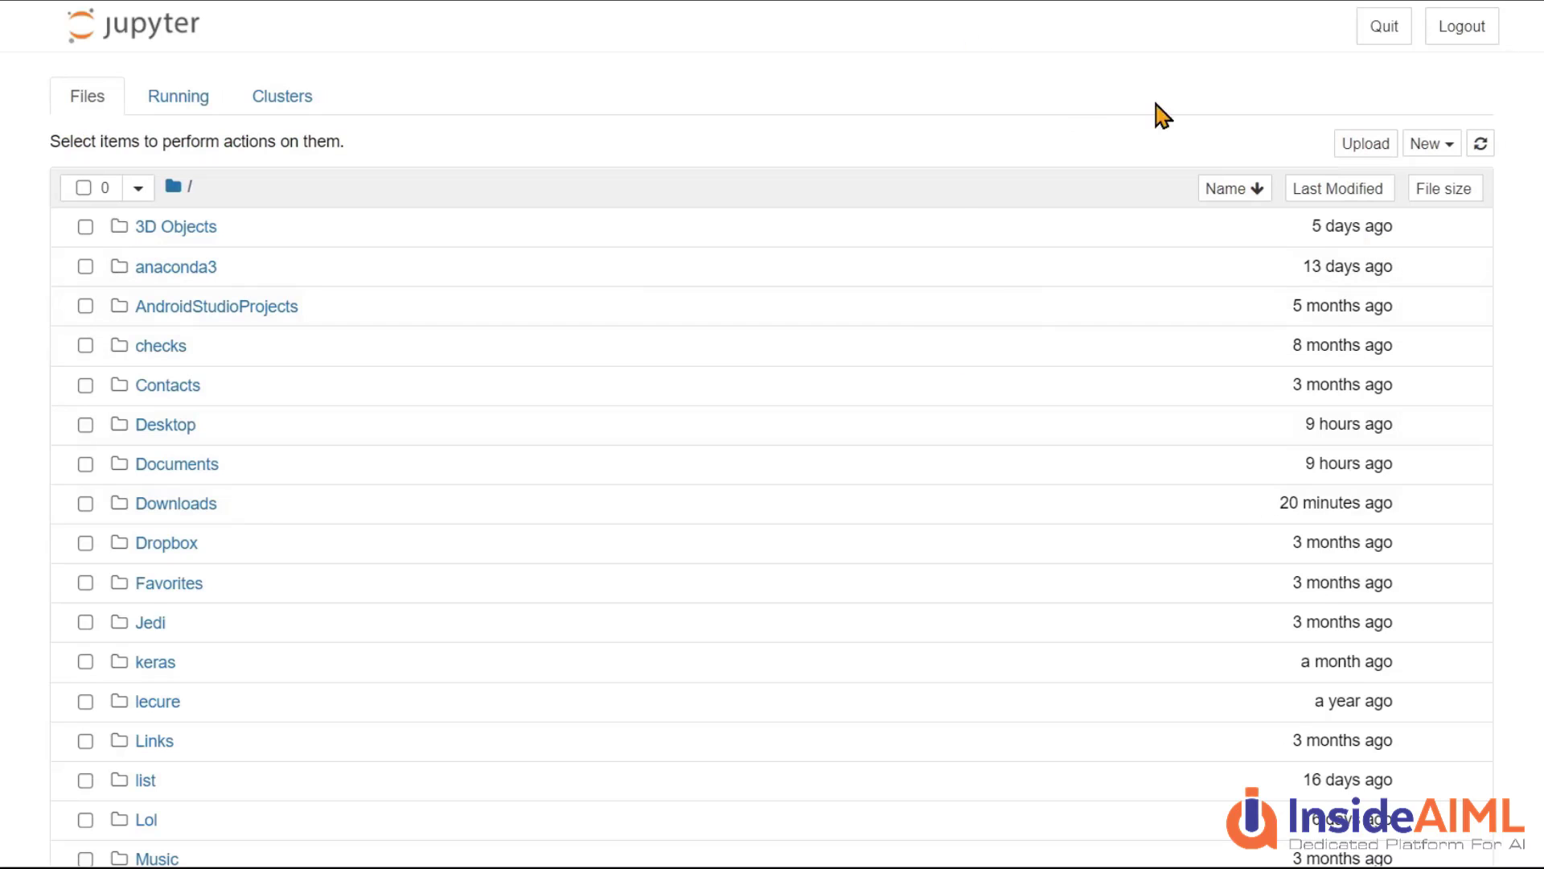
Step: Open the opencv folder inside Desktop in the Jupyter file list
scroll(707, 355, "down", 4)
scroll(704, 351, "up", 4)
left_click(188, 428)
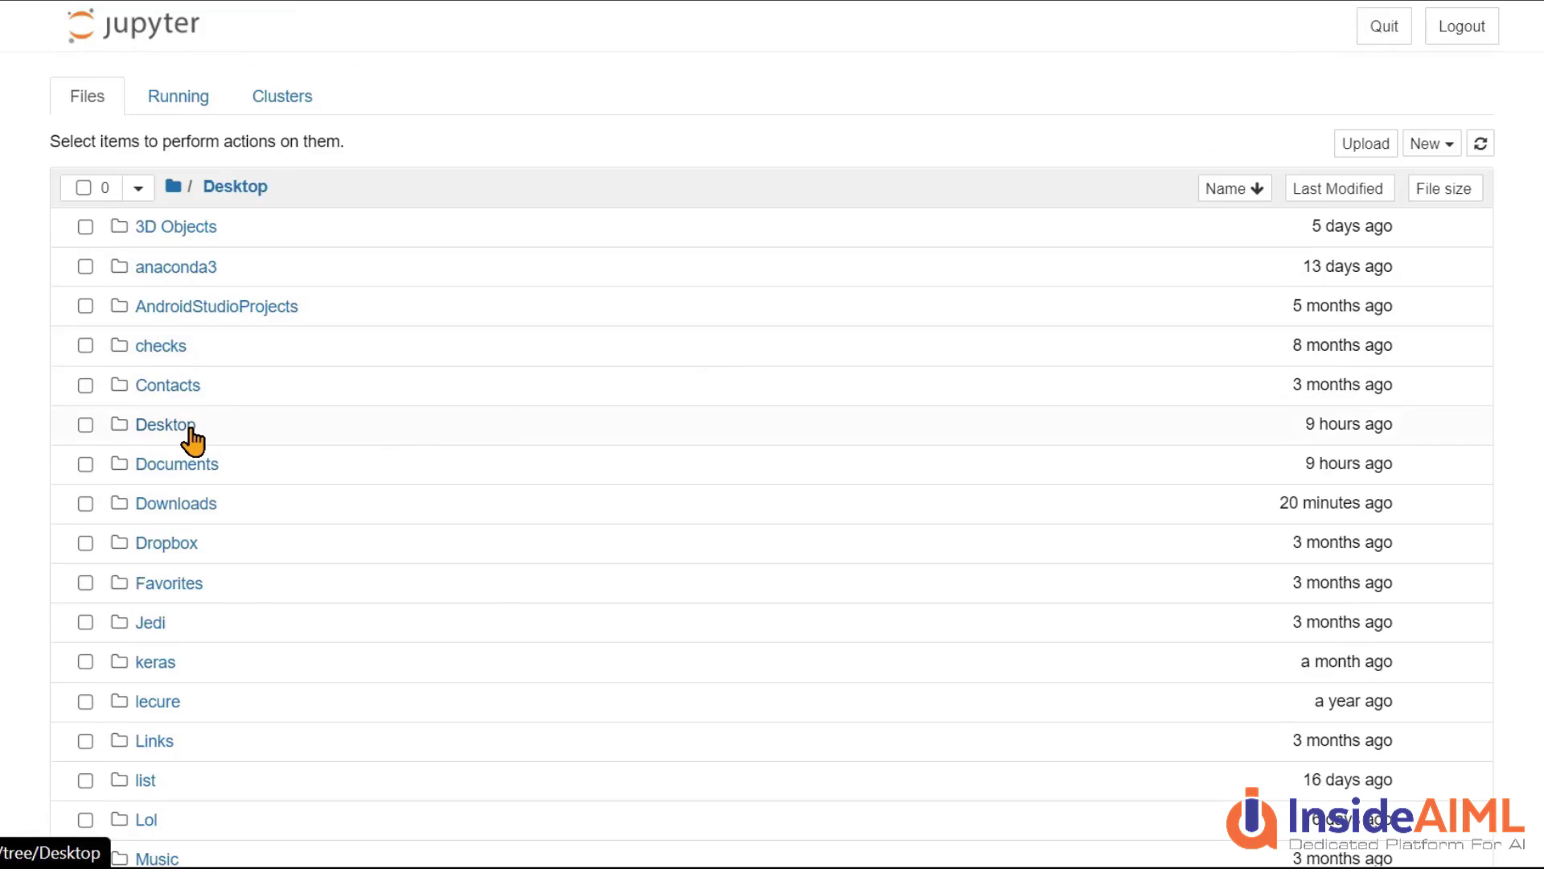
left_click(179, 466)
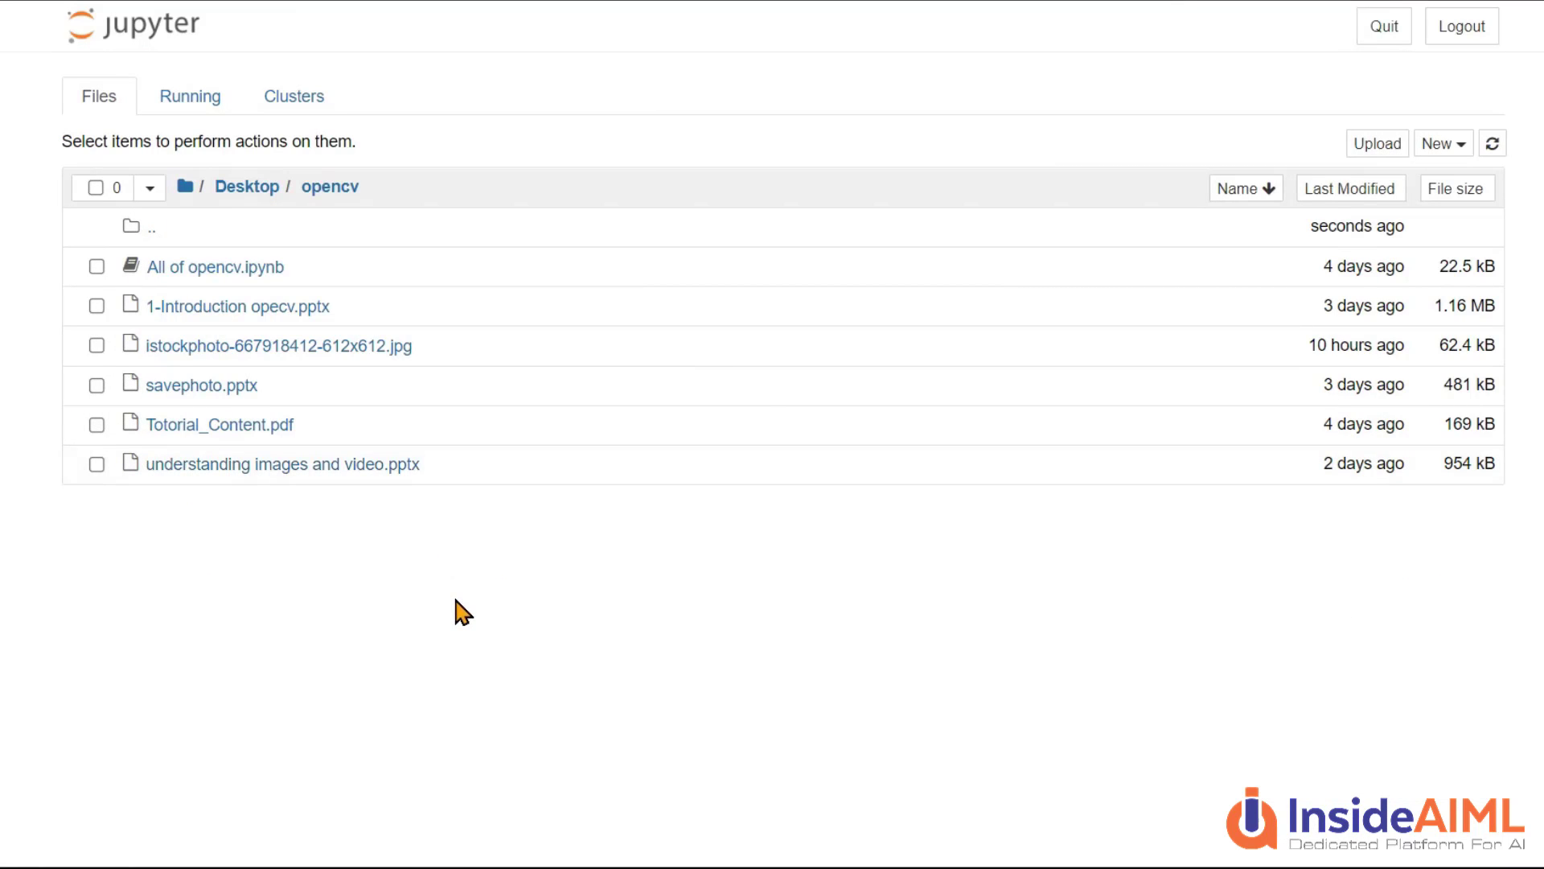
Step: Create a new Python 3 notebook in the opencv folder and add three more empty cells to it
left_click(1456, 157)
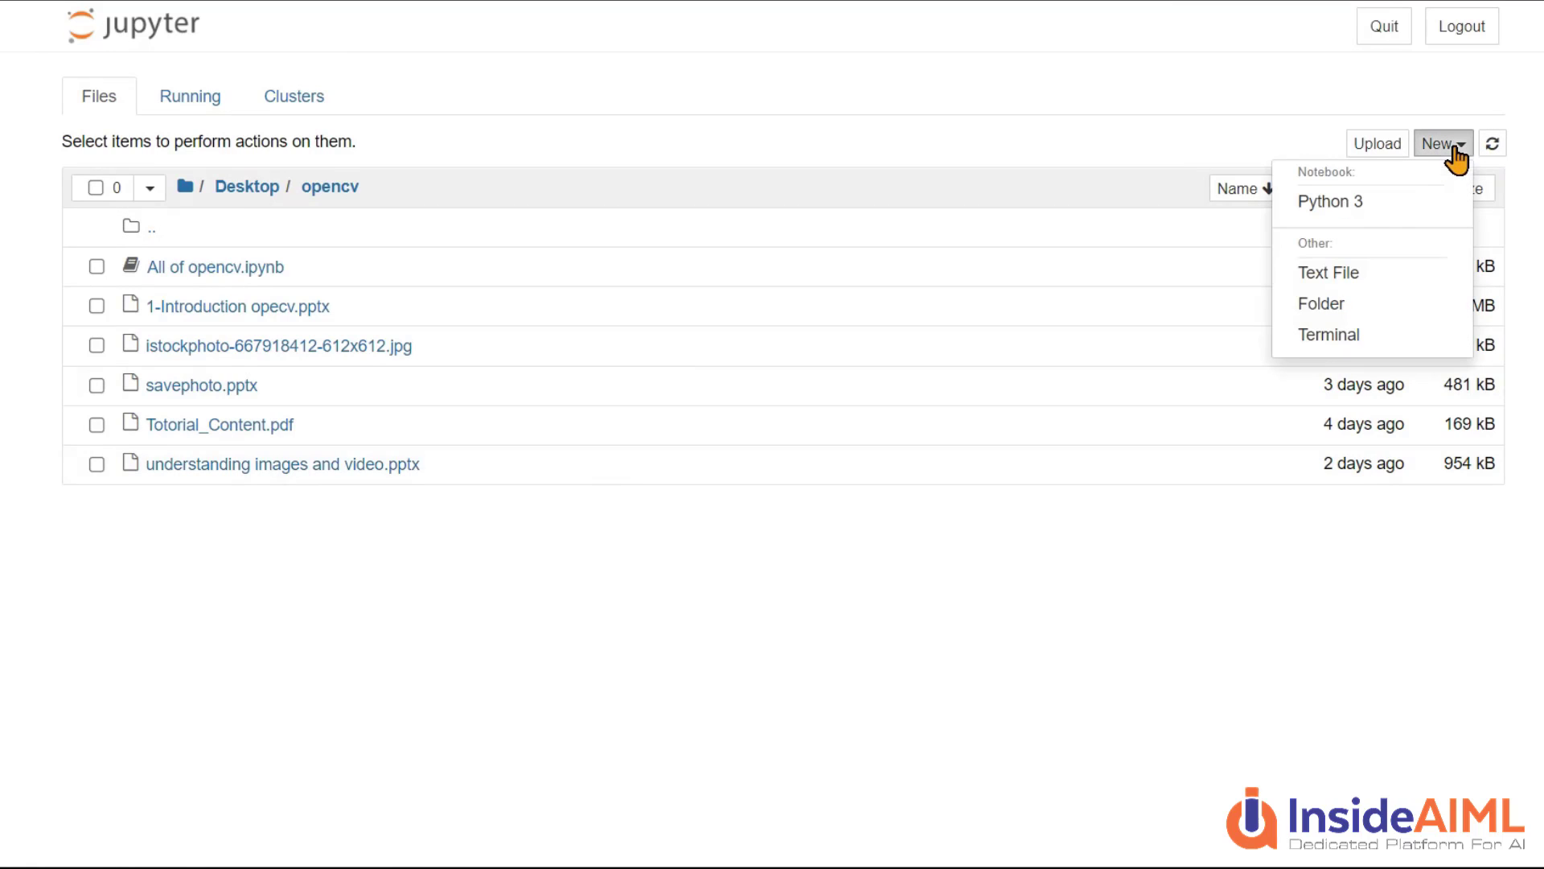
left_click(1378, 213)
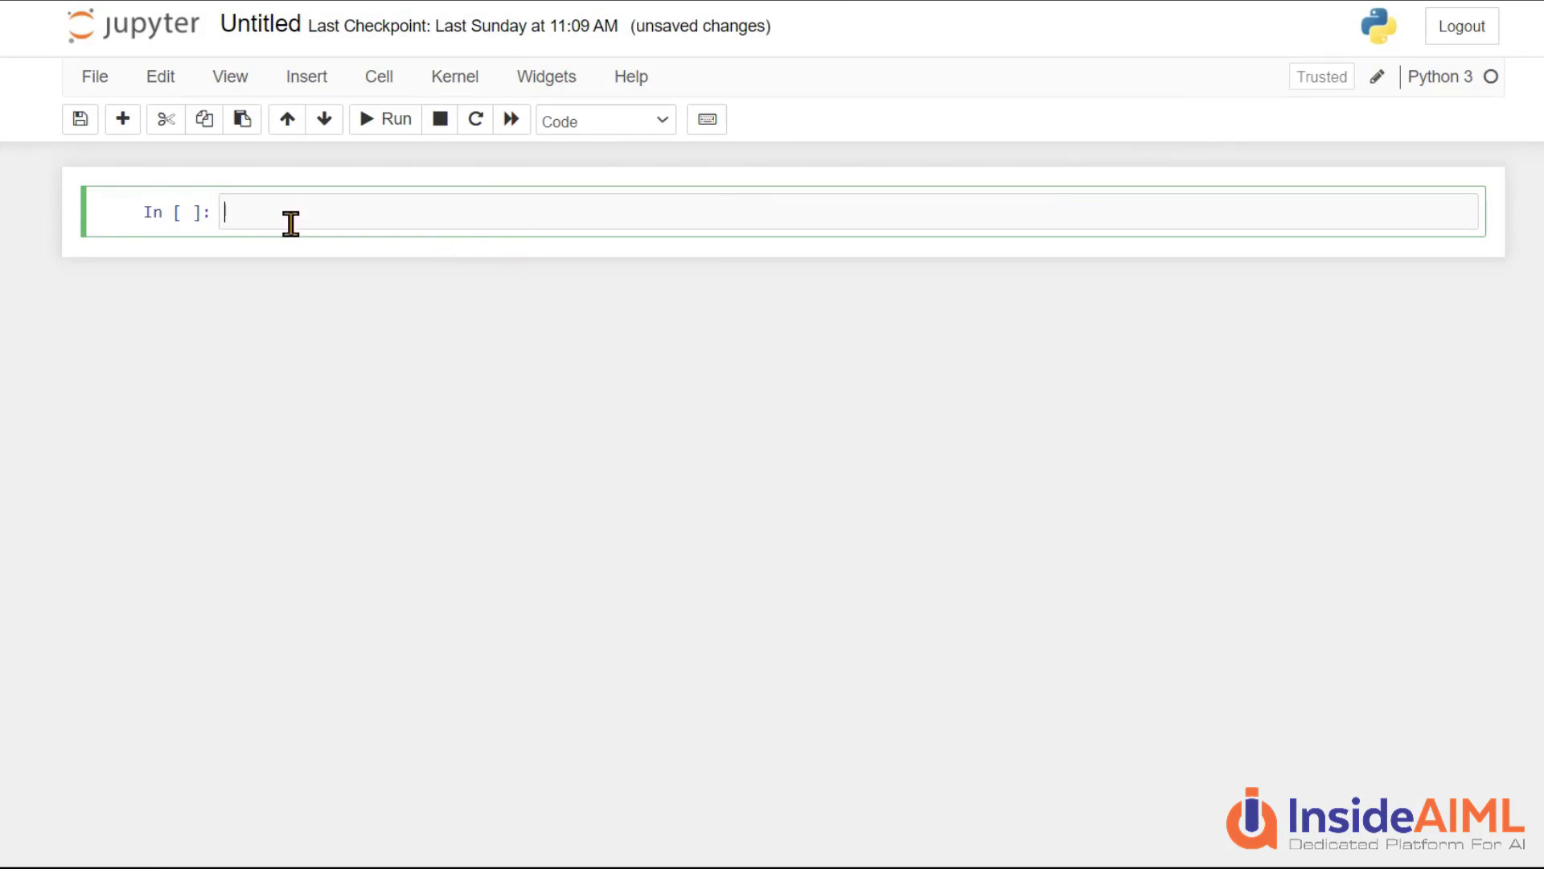
left_click(122, 119)
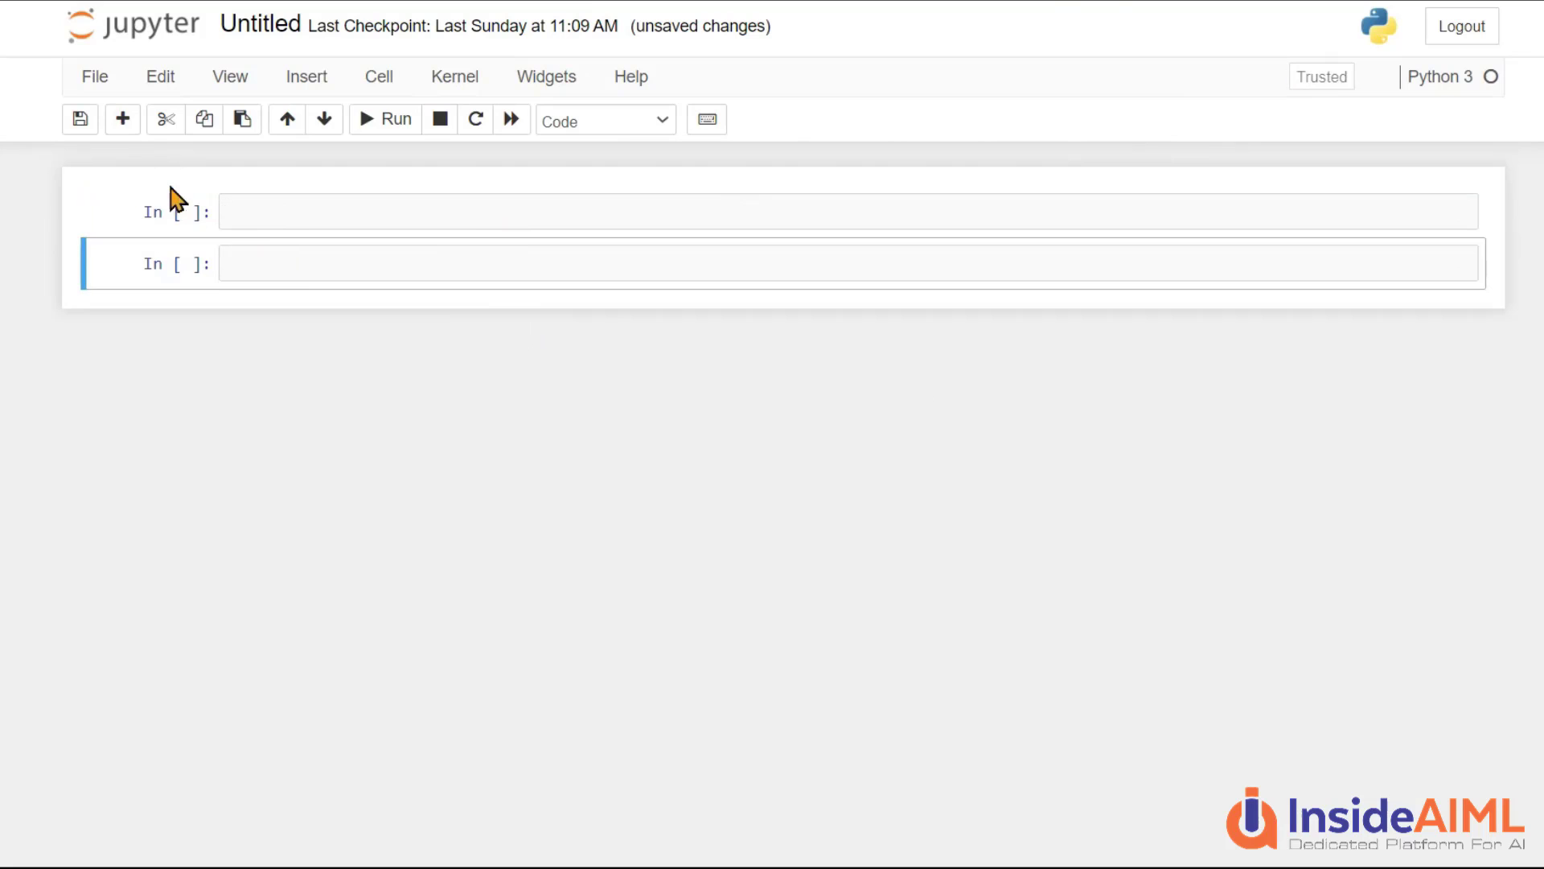
left_click(122, 119)
left_click(122, 119)
Step: Enter print("hello Insideaiml") in the first cell, run it and check the output
left_click(347, 229)
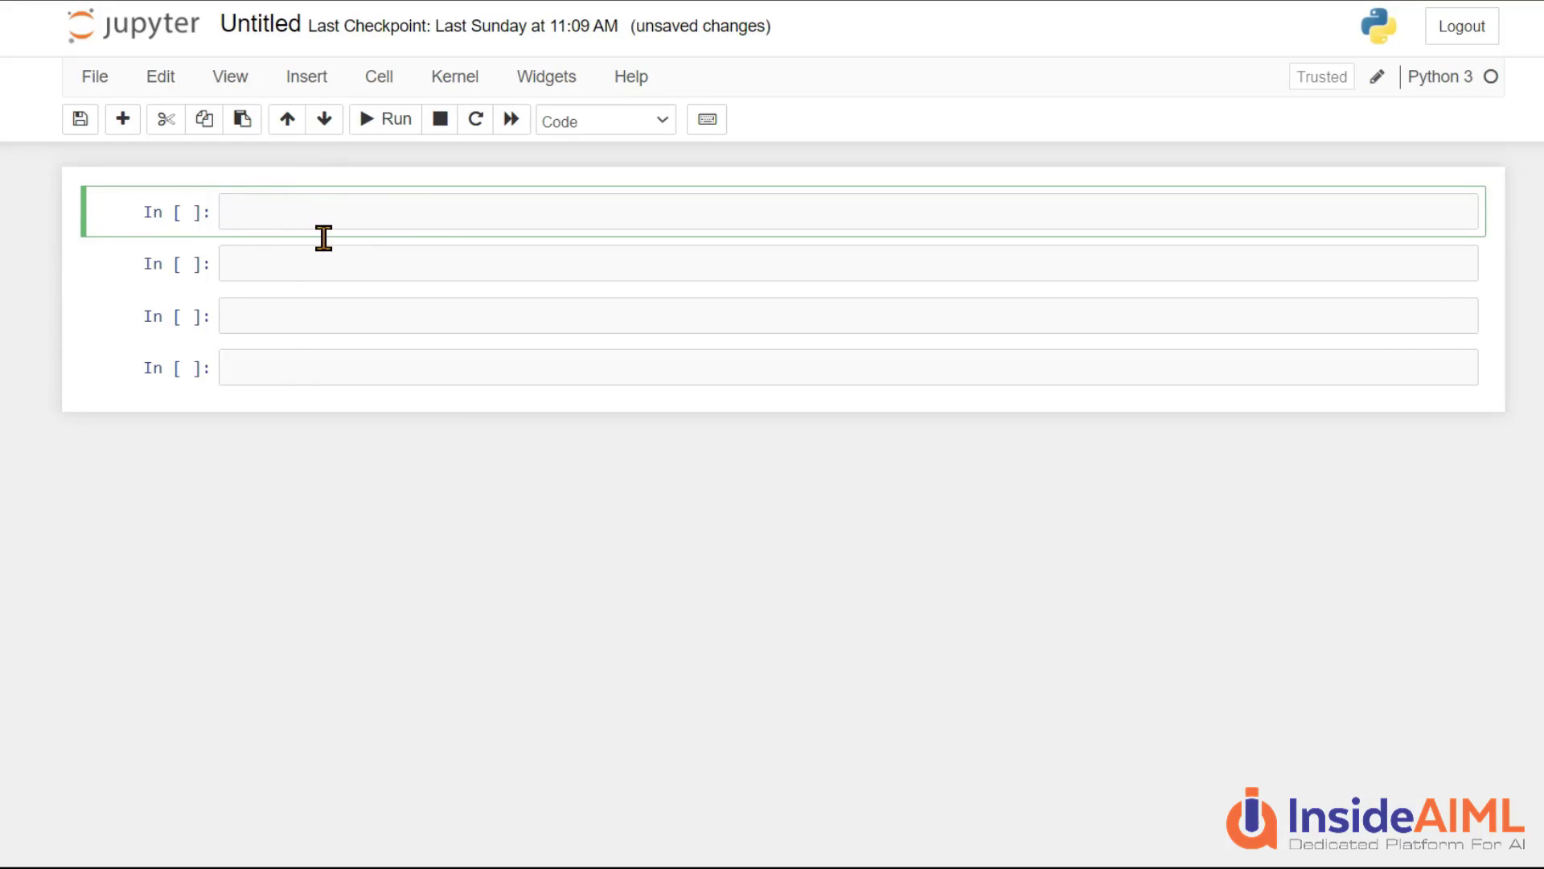
type("print(\"hello Insideai")
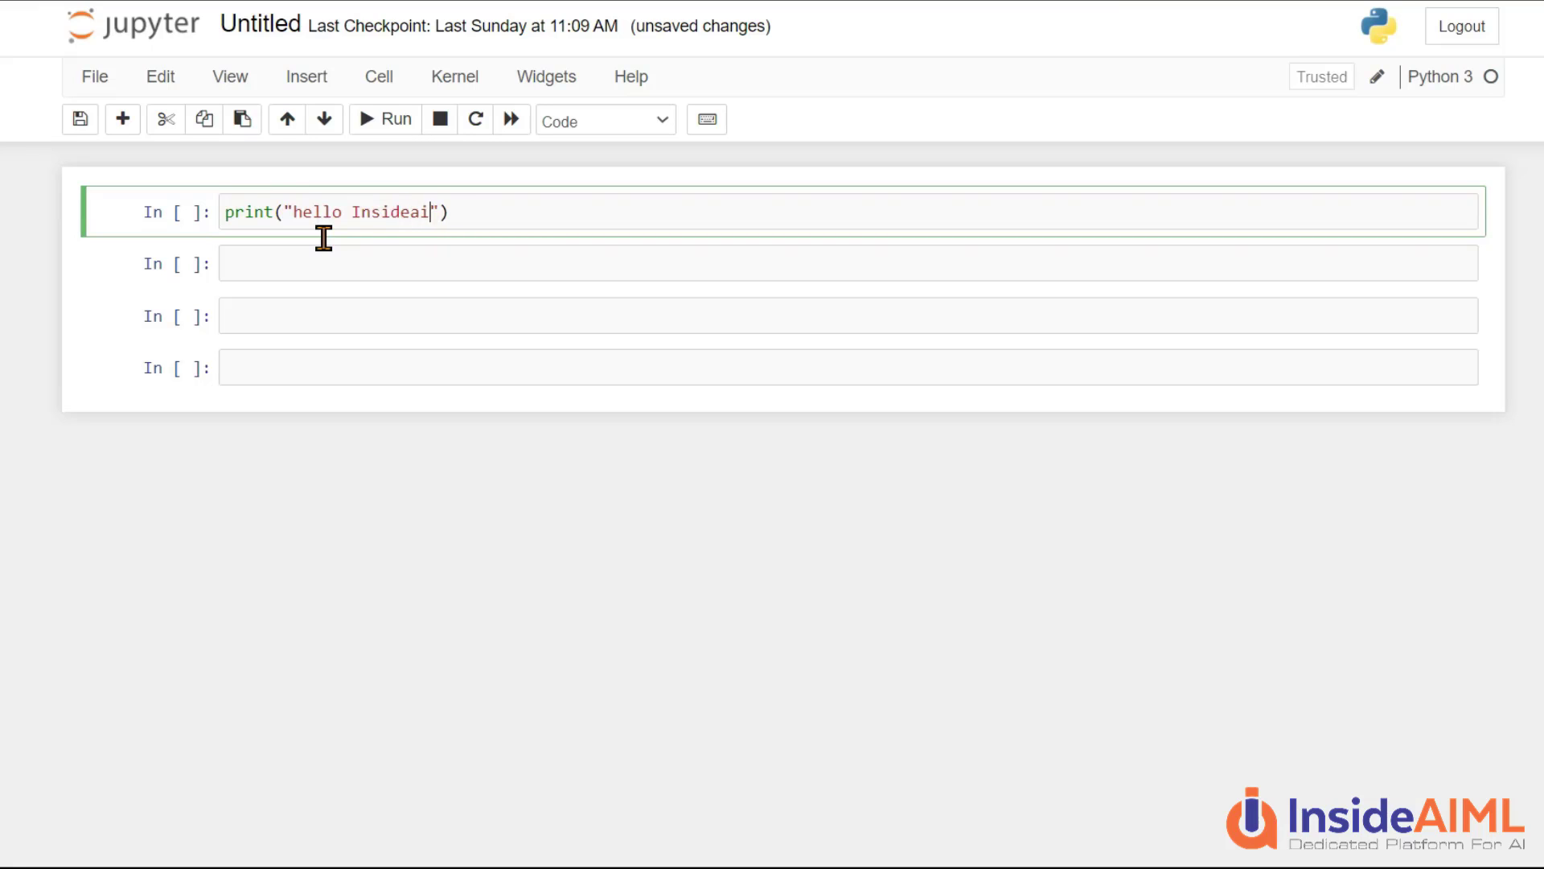
type("ml")
key("shift+Return")
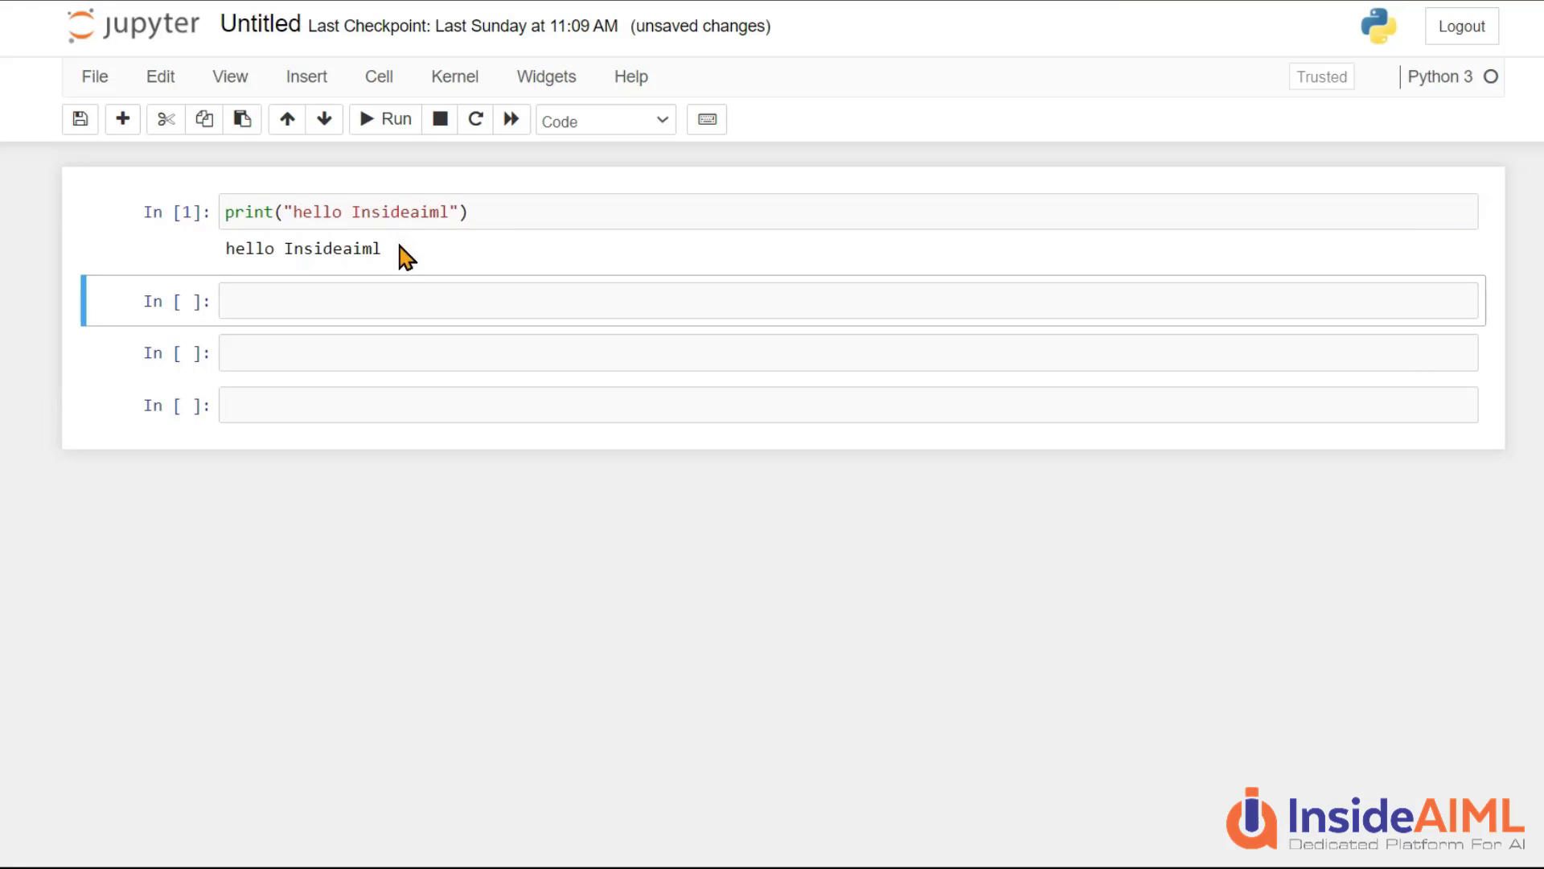
left_click_drag(400, 251, 230, 266)
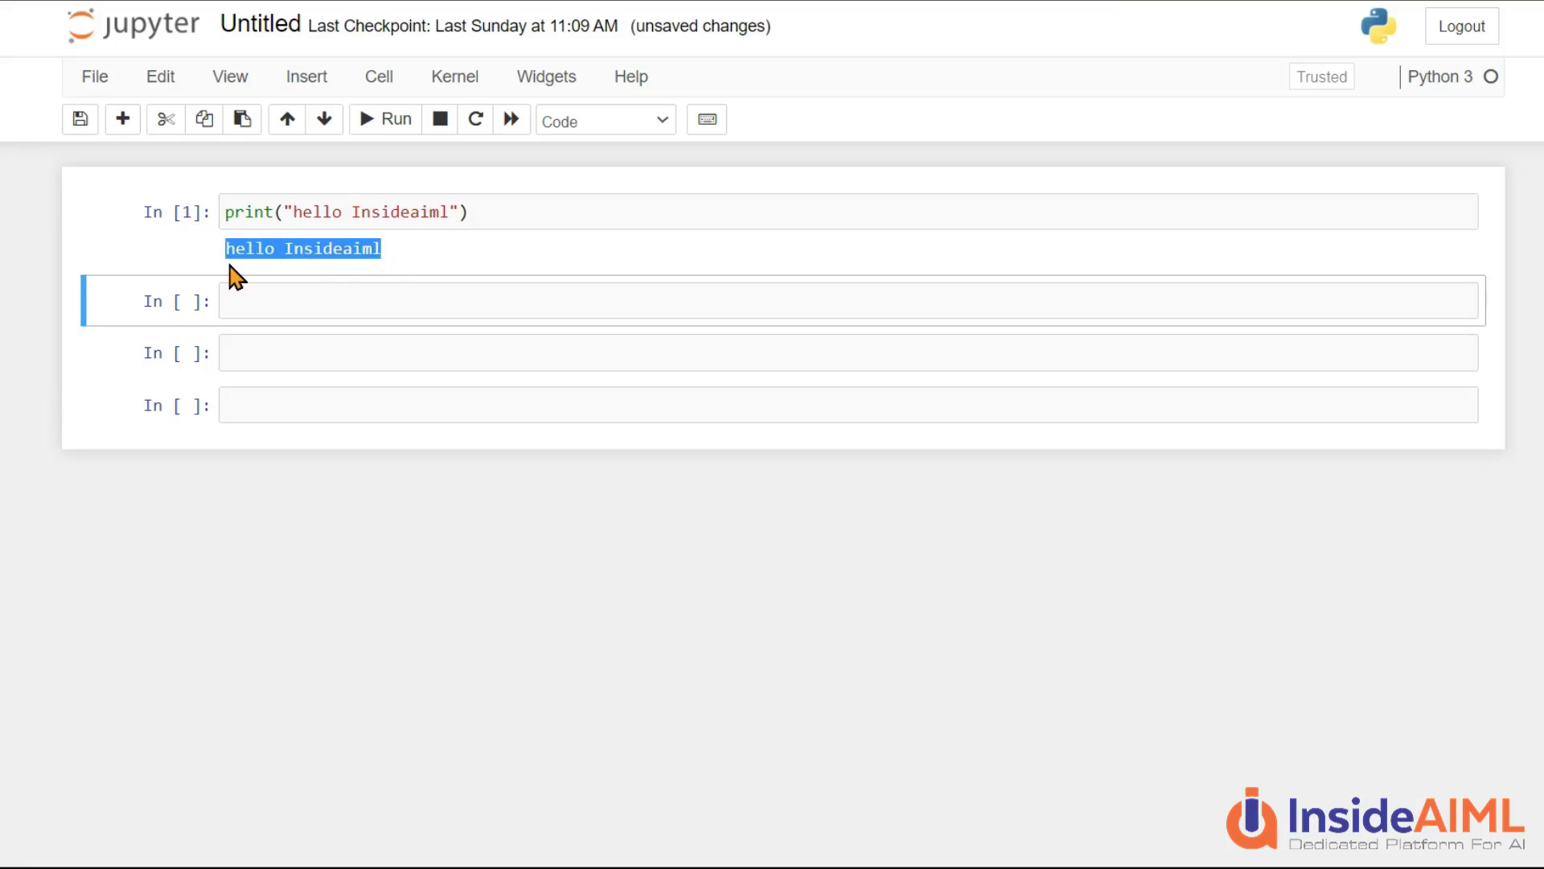
left_click(425, 271)
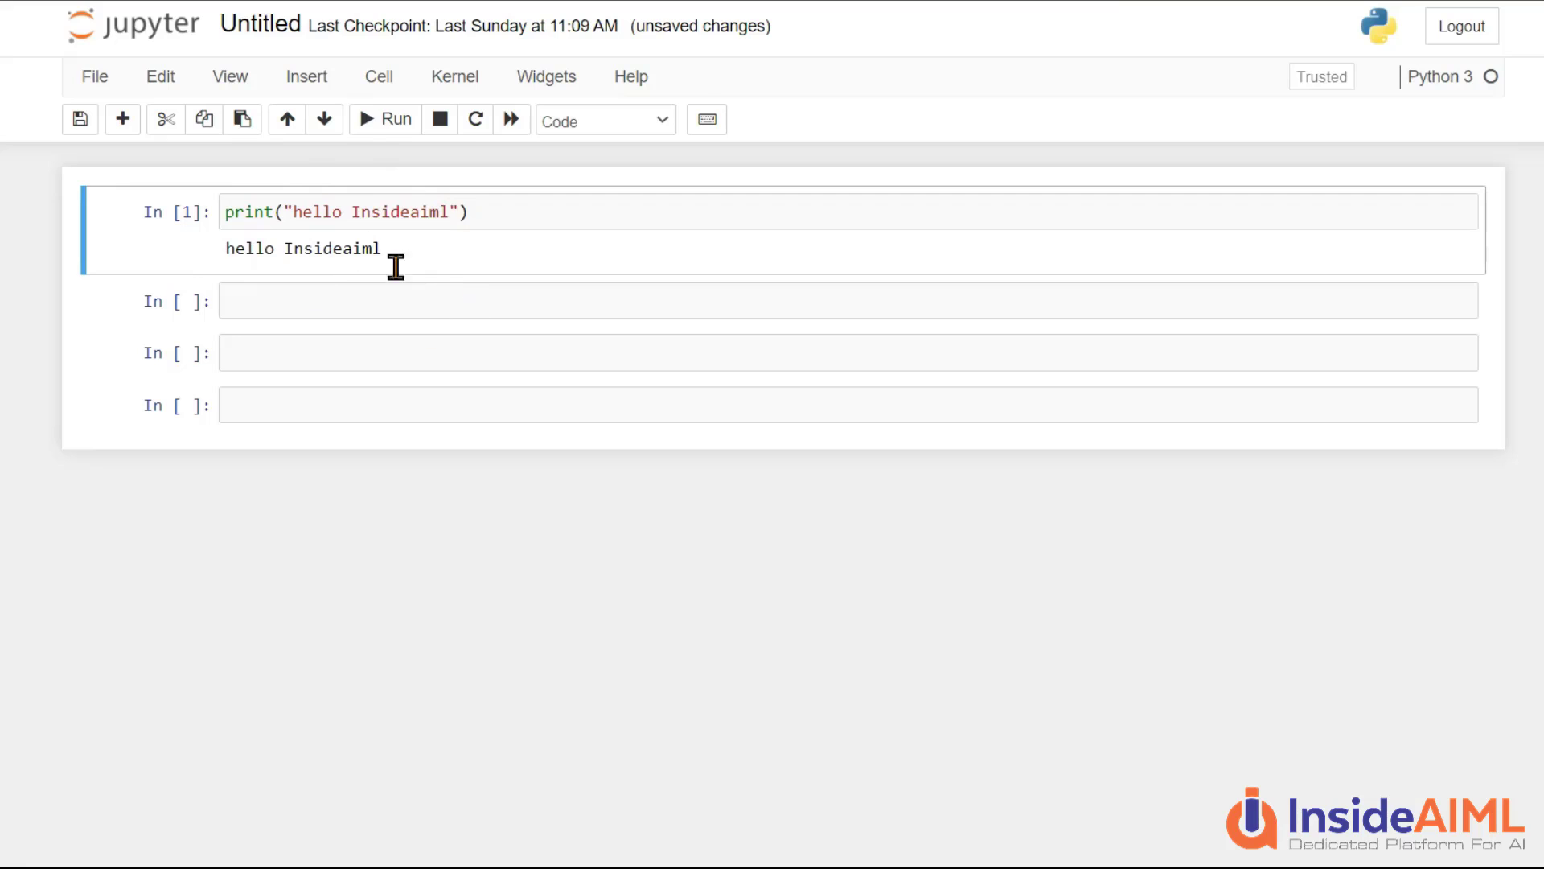
Step: Change the second cell's type to Markdown and put it in edit mode
left_click(309, 315)
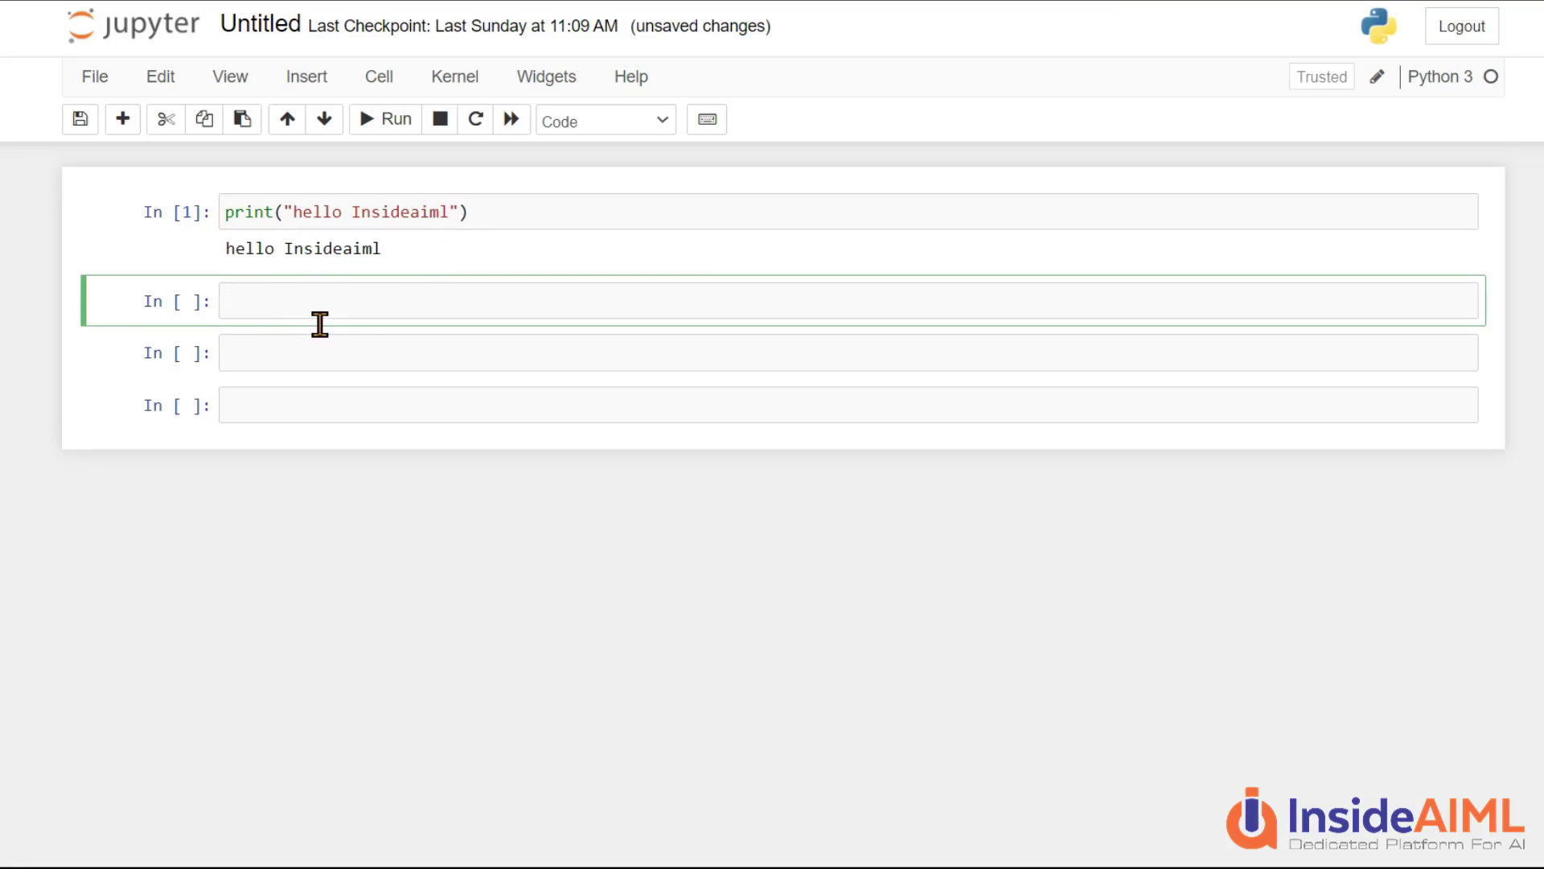
left_click(673, 126)
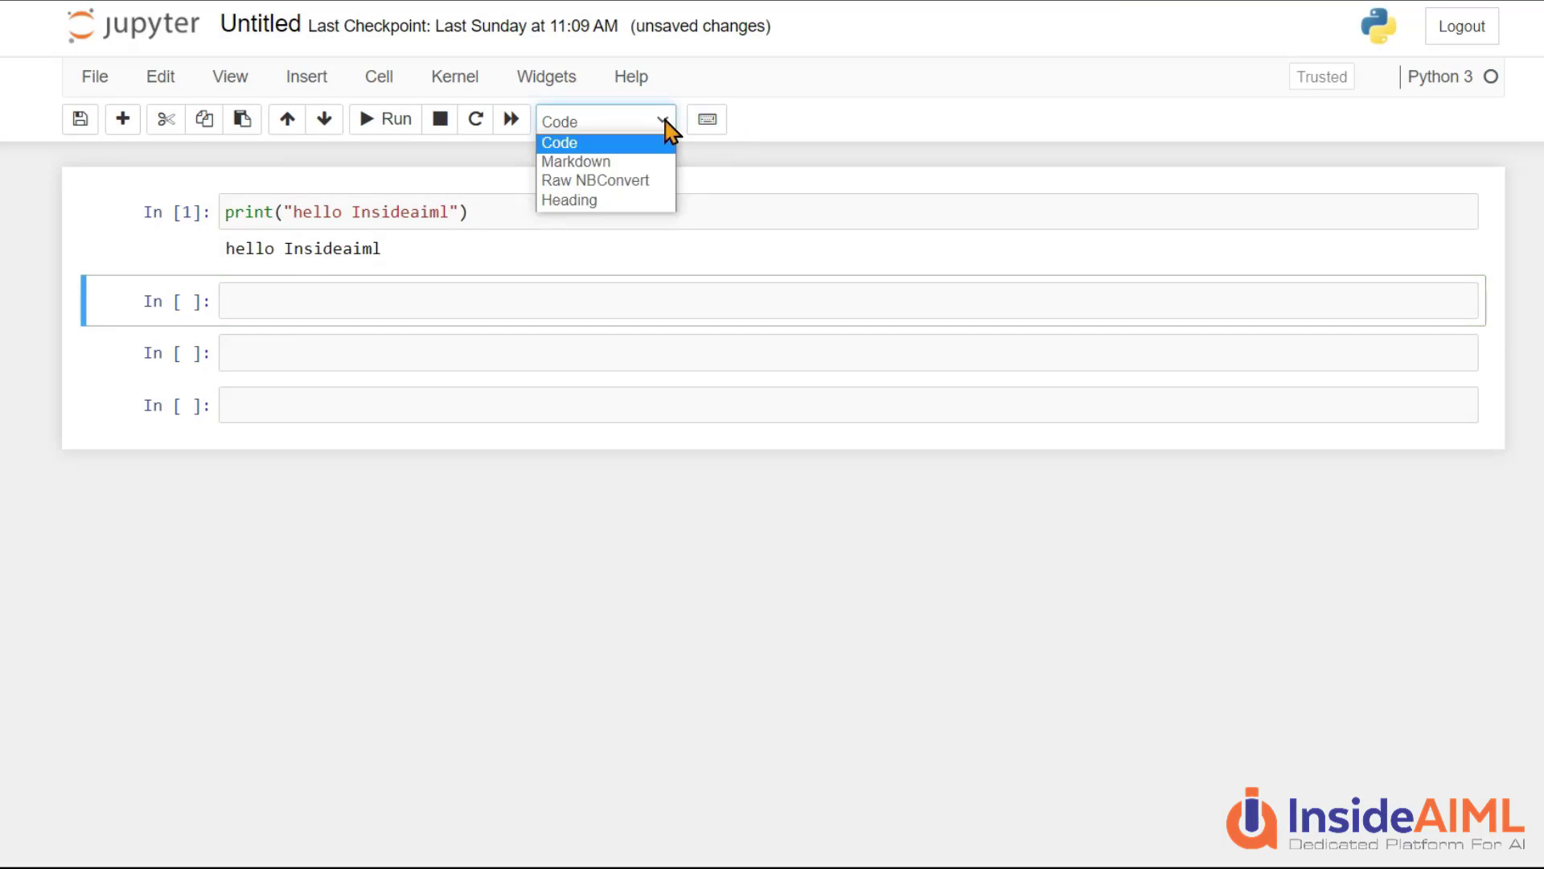
left_click(603, 164)
left_click(404, 315)
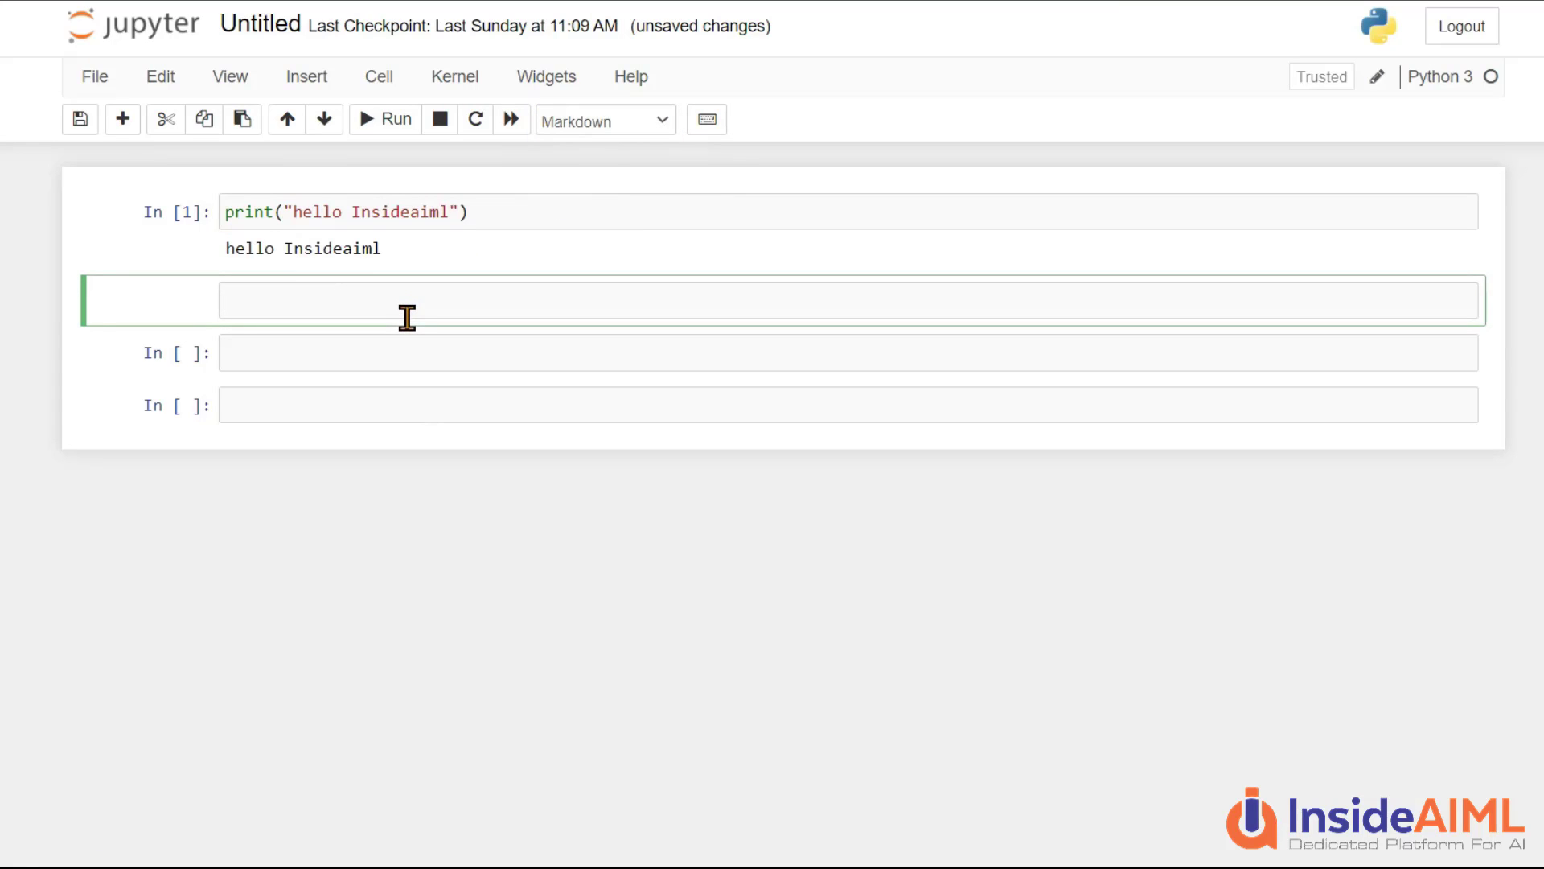
Step: Write the heading <h1>Hi</h1> in the Markdown cell, run it to render the heading, and select the rendered cell
type("<")
type(">Hi</h1>")
key("shift+Return")
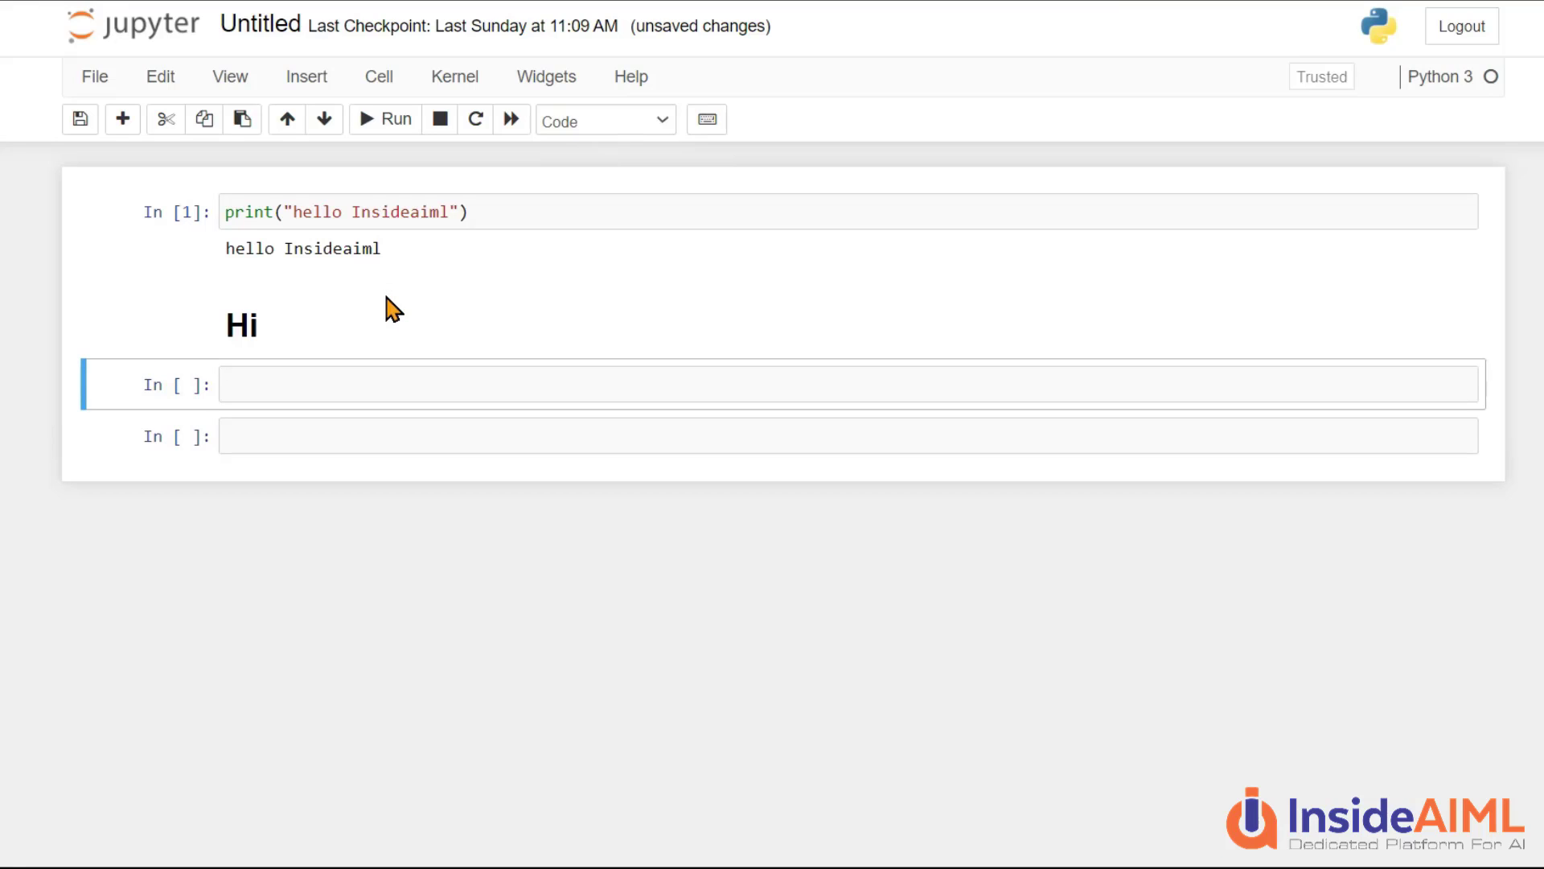
left_click(642, 117)
left_click(795, 326)
left_click(795, 326)
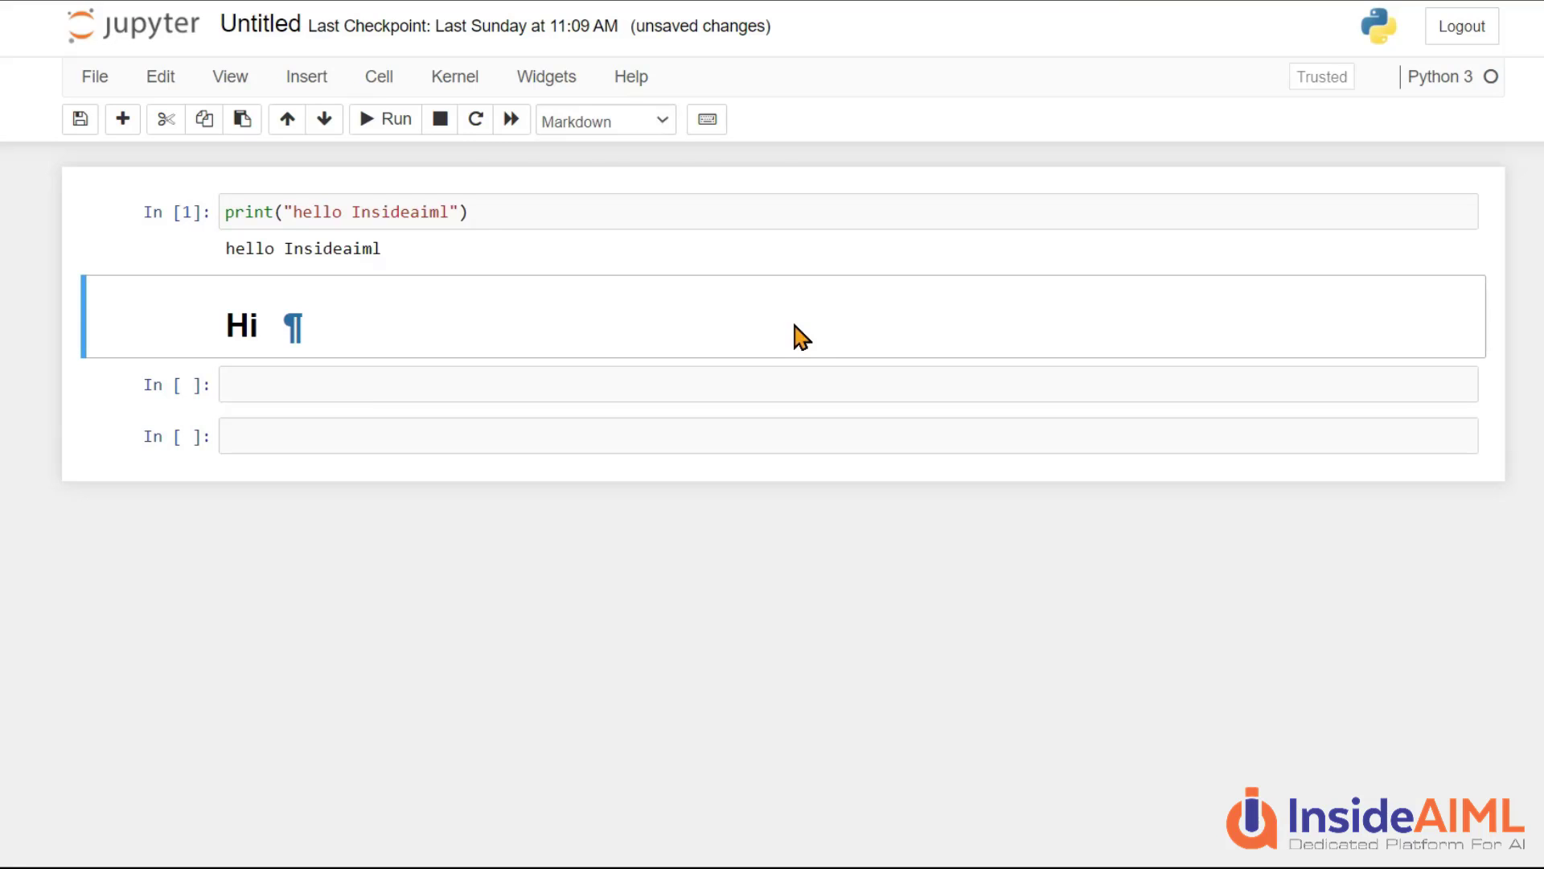
Step: Rename the notebook as First start
left_click(276, 21)
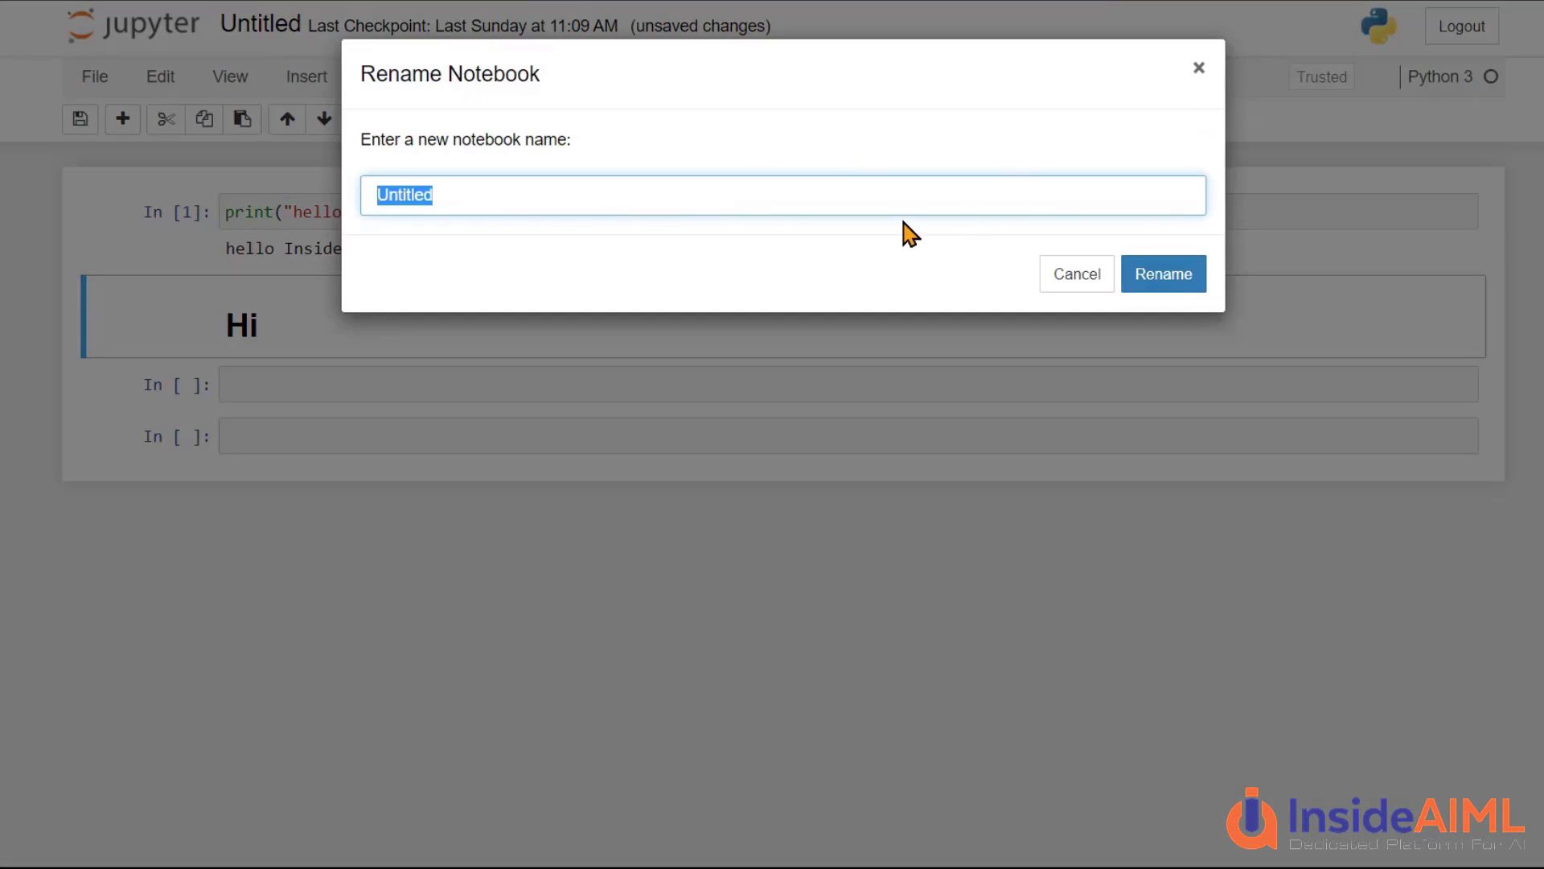
key("BackSpace")
type("Firs")
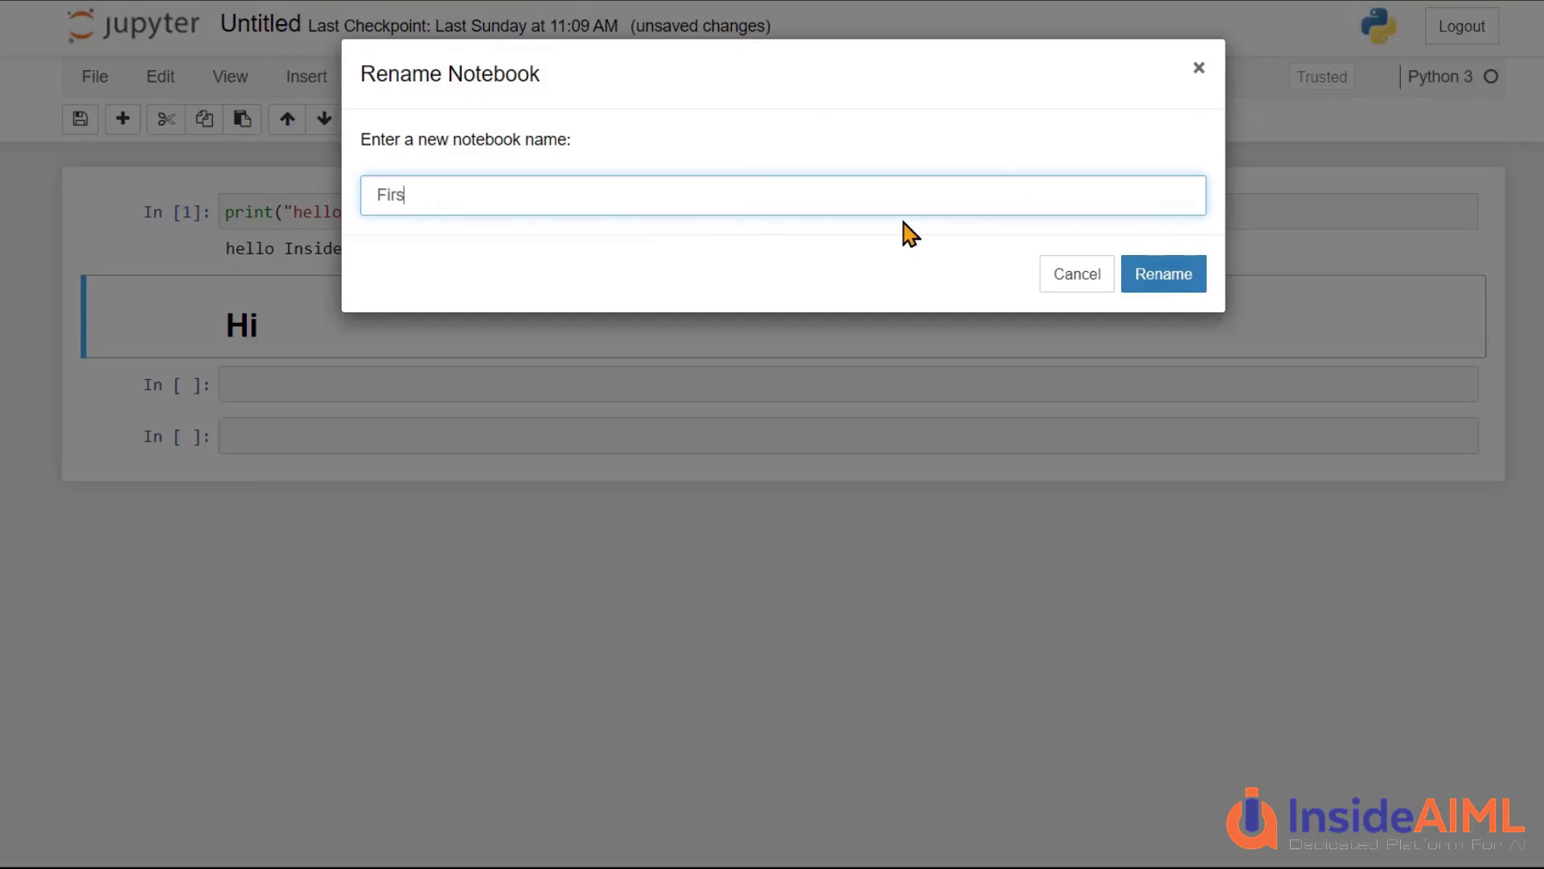
type("t start")
left_click(1195, 283)
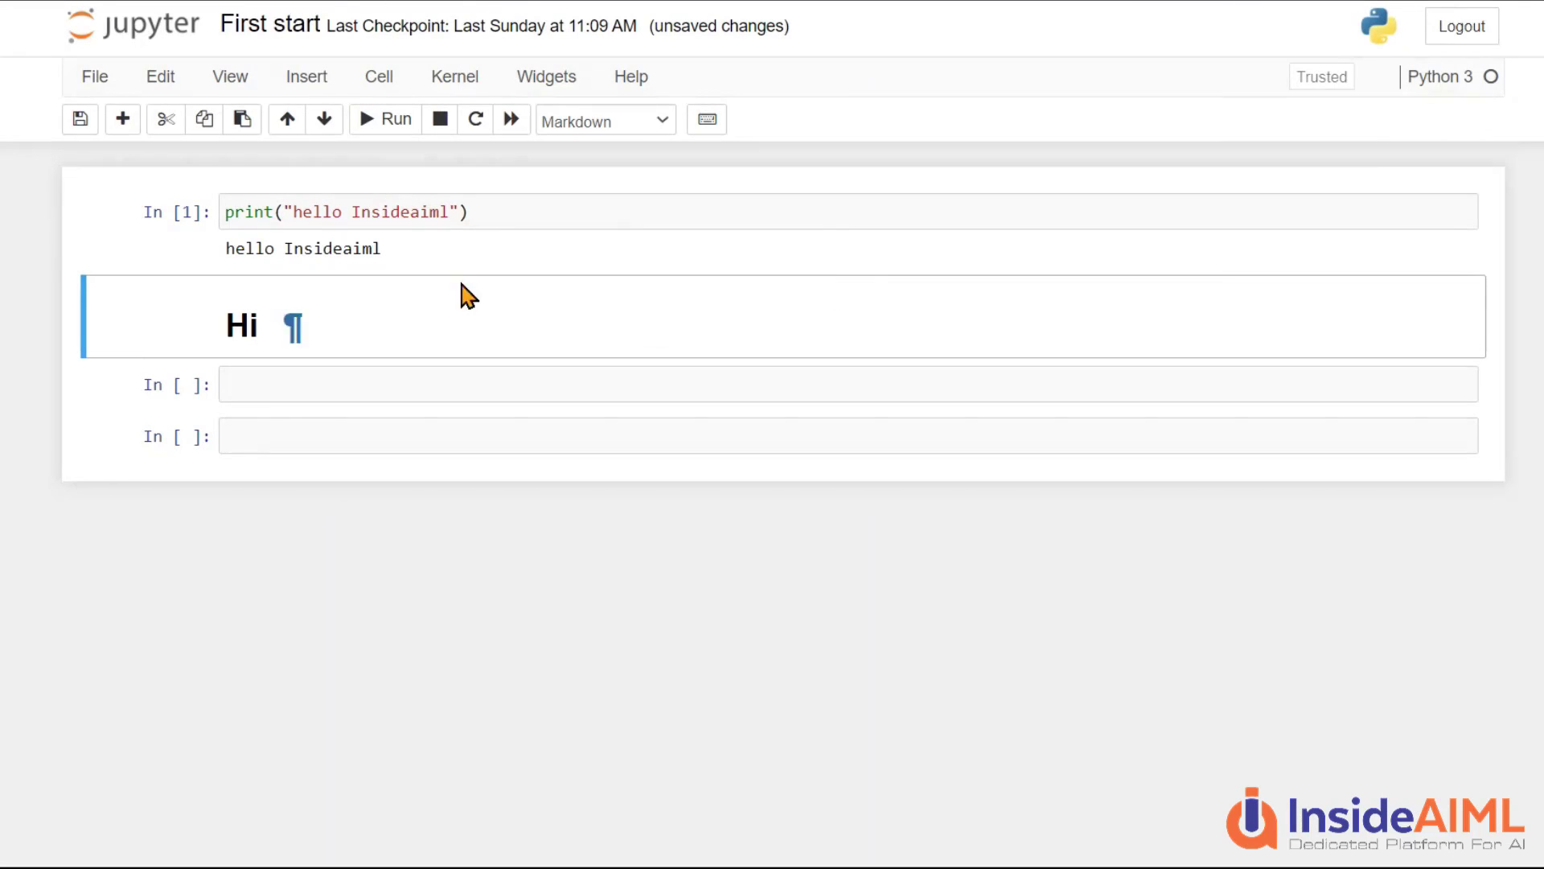
Step: Enter import cv2 in the empty code cell directly below the Hi heading
left_click(421, 406)
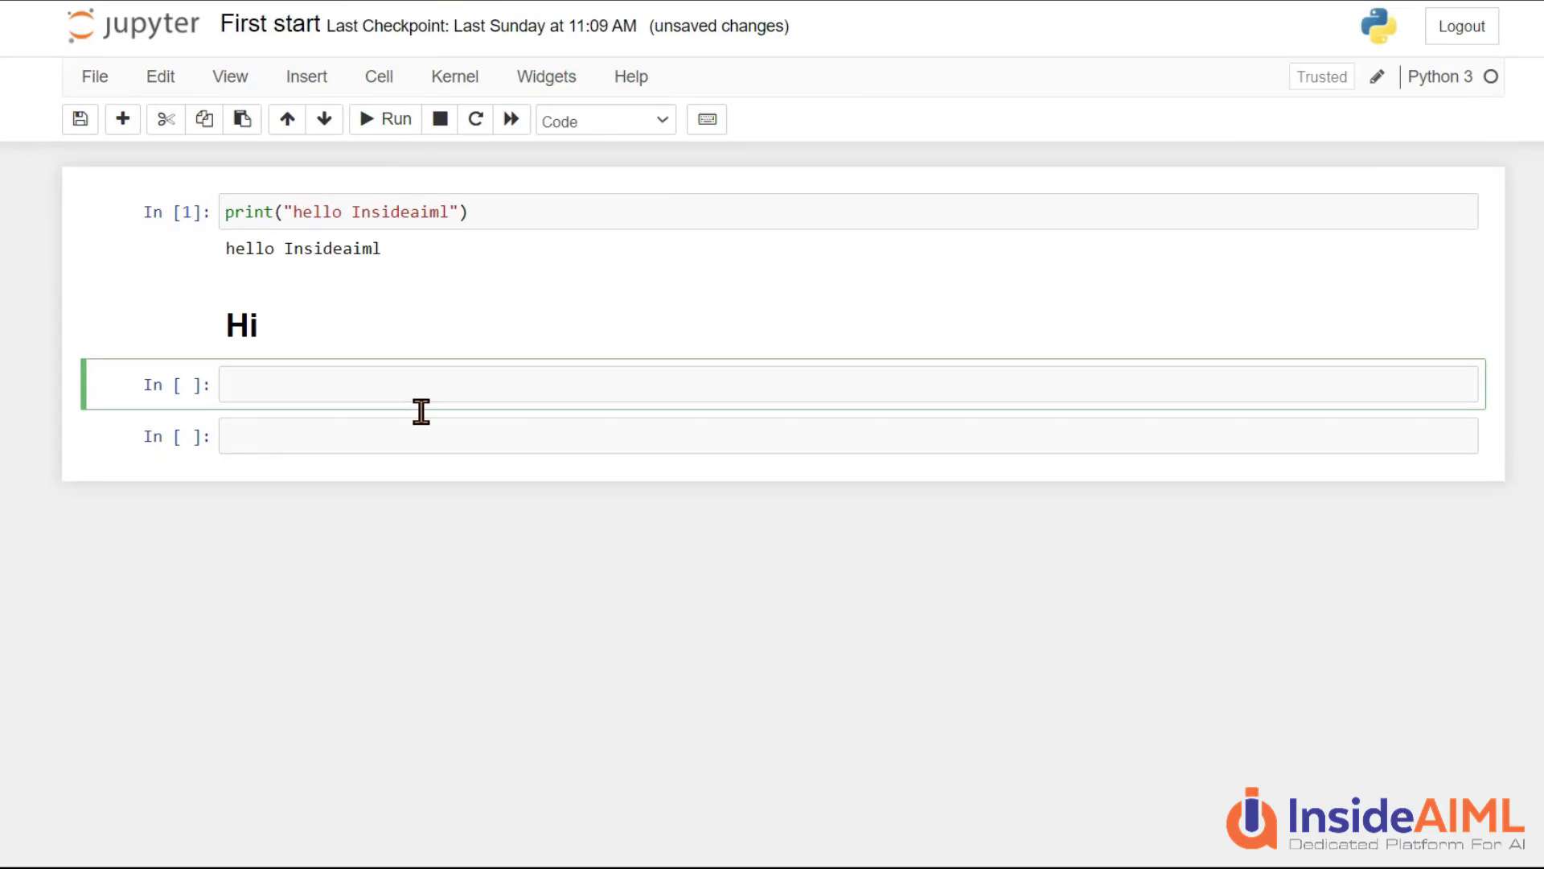
type("import cv2")
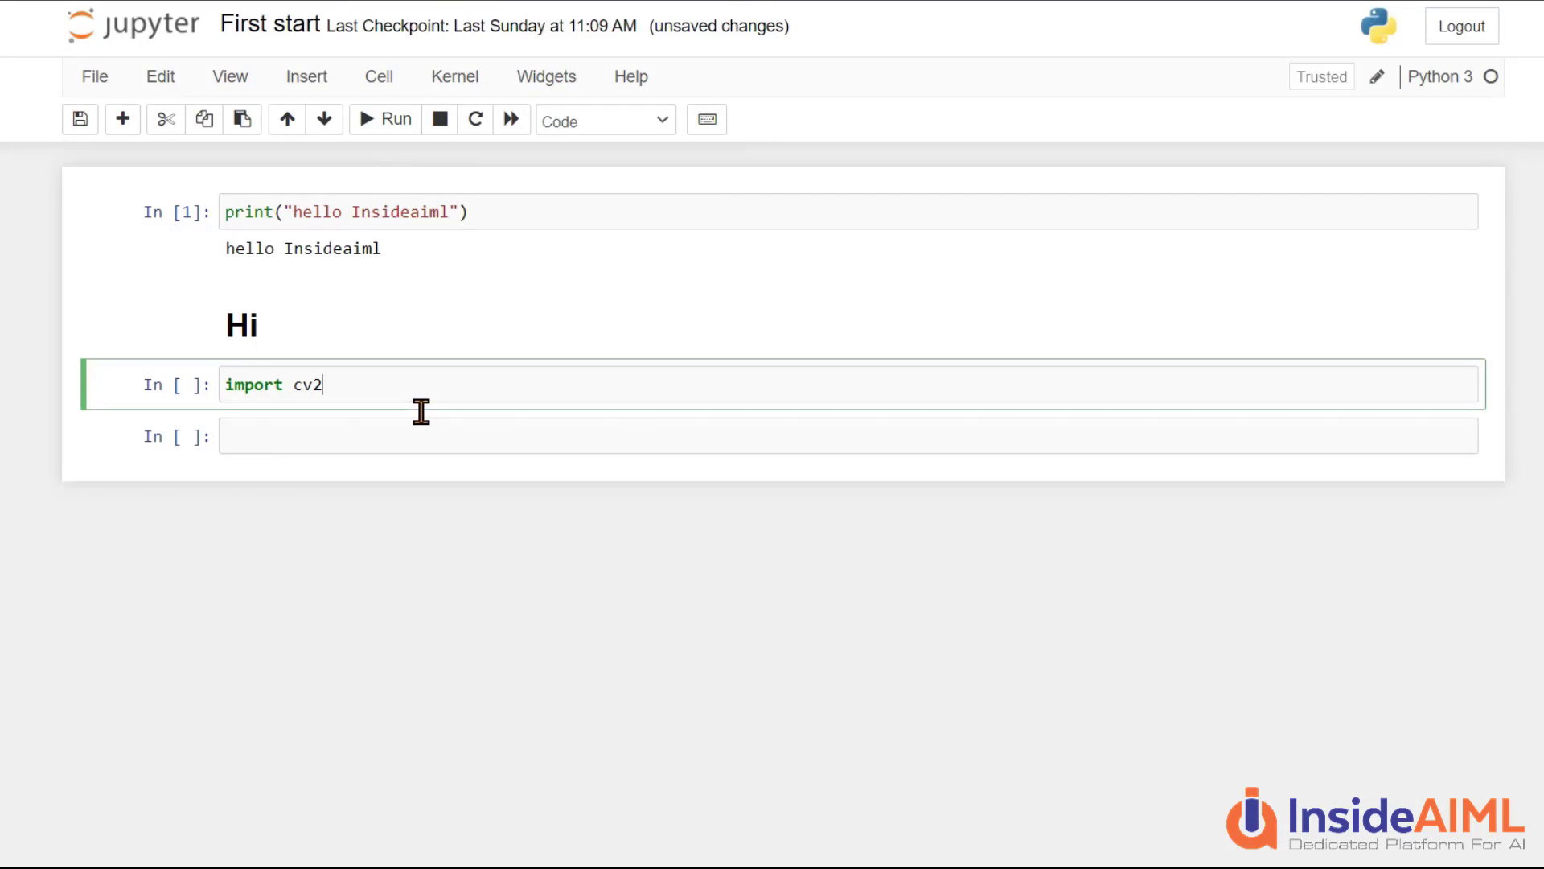